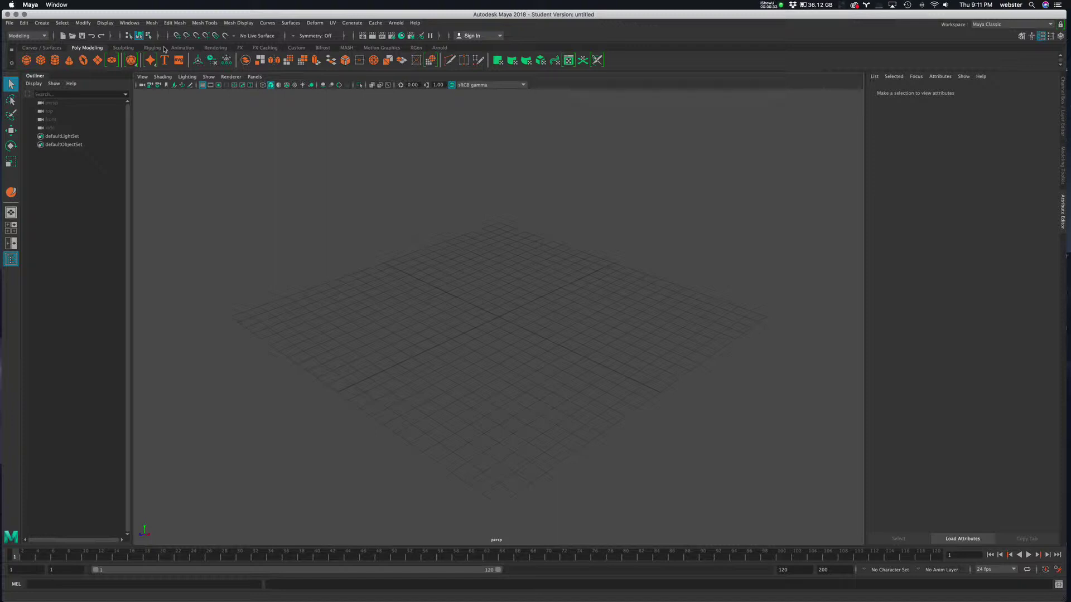
Step: Create a polygon cube at the origin and build a MASH network from it
{"action": "left_click", "coordinate": [41, 61]}
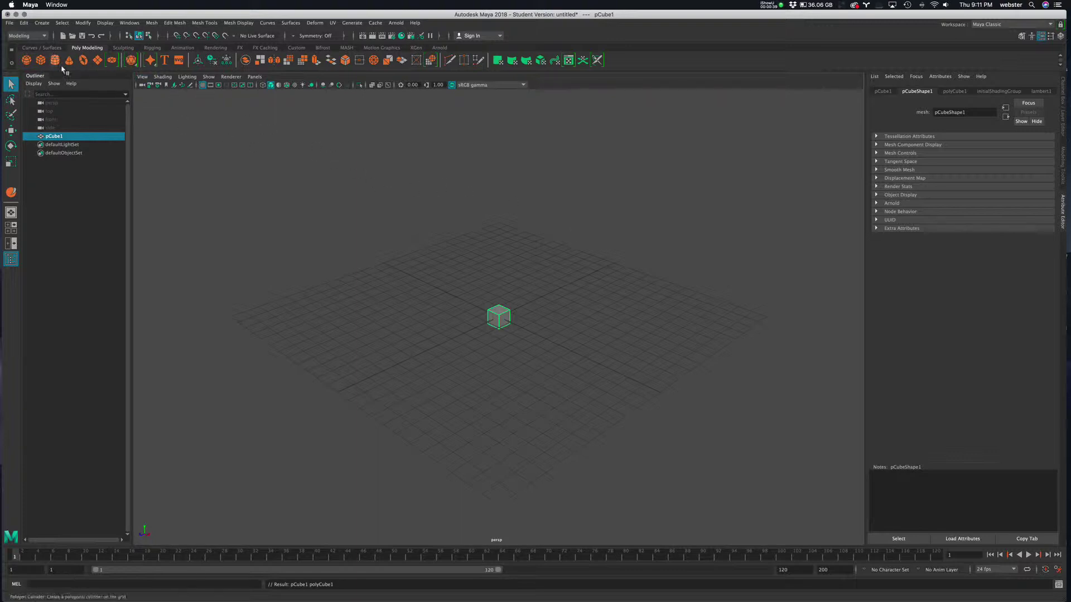
{"action": "left_click", "coordinate": [346, 47]}
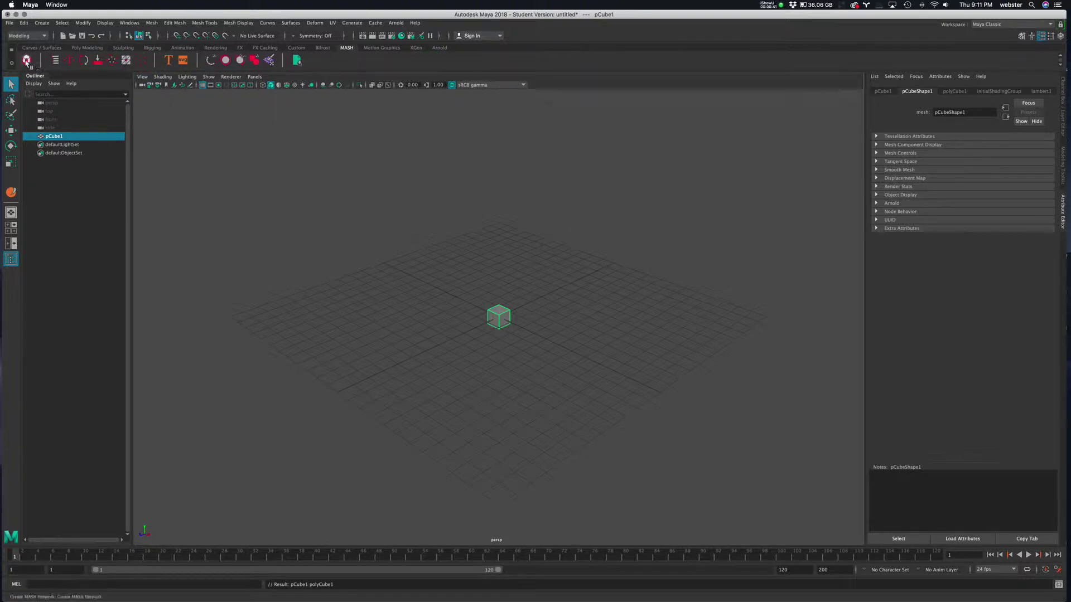
{"action": "left_click", "coordinate": [26, 60]}
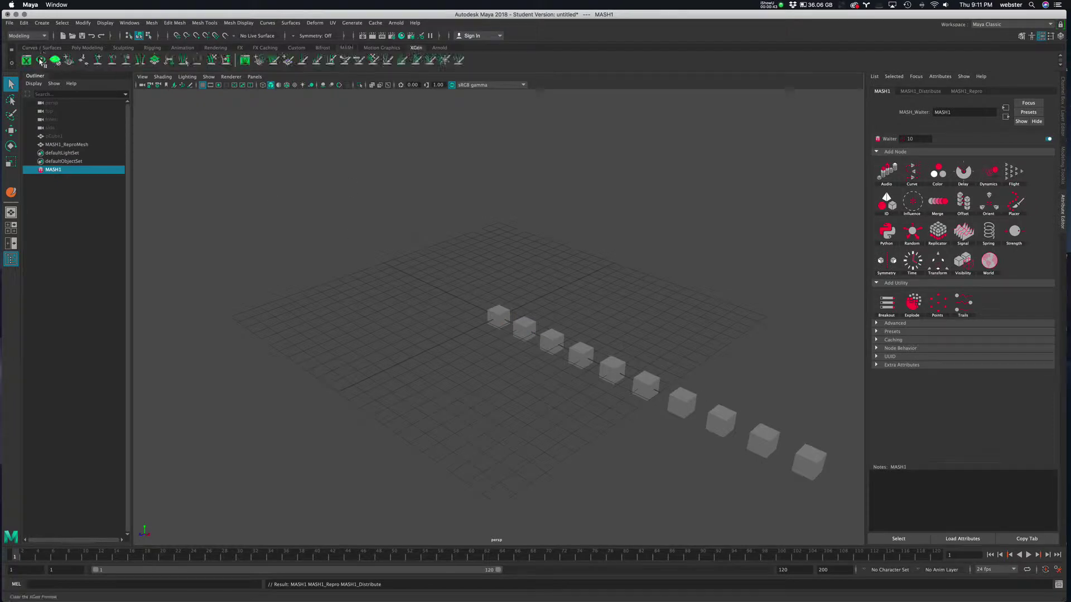
Step: Open the MASH Editor and dock it as a tab next to the Outliner
{"action": "left_click", "coordinate": [322, 47]}
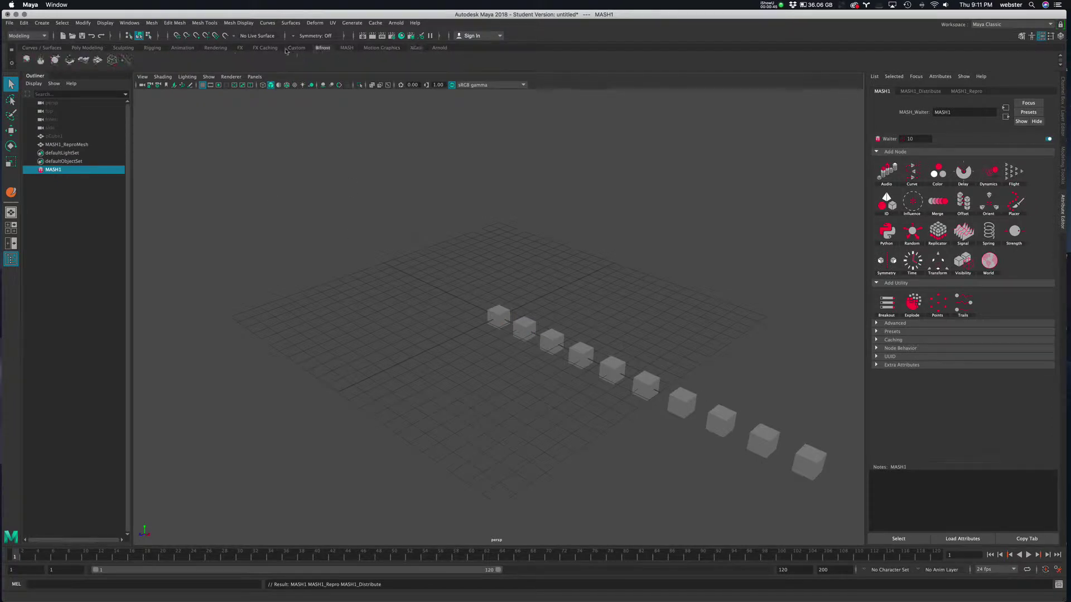
{"action": "left_click", "coordinate": [382, 47]}
{"action": "left_click", "coordinate": [55, 60]}
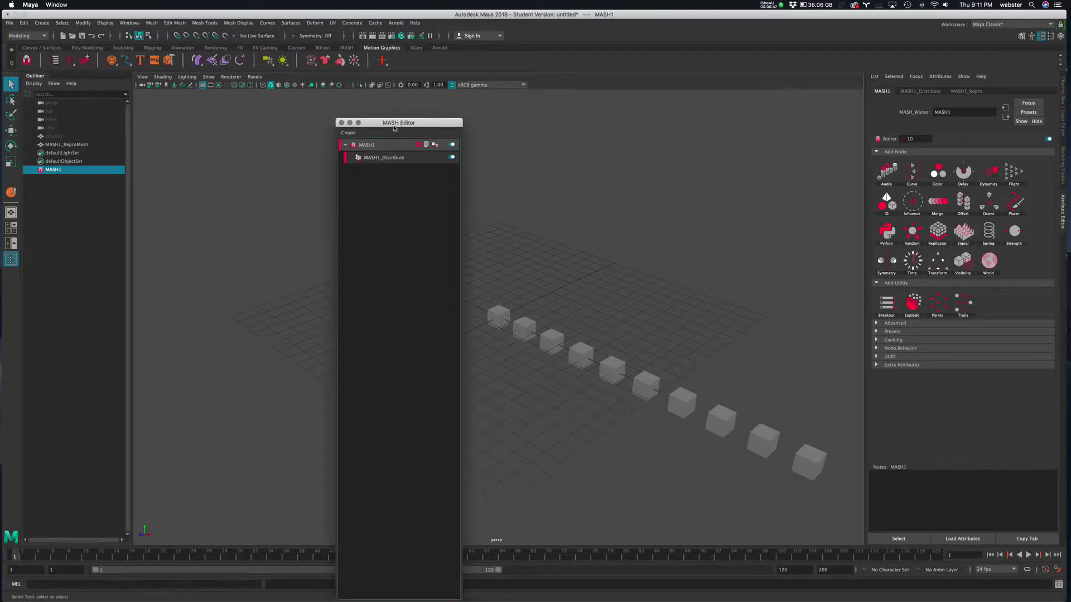
{"action": "left_click_drag", "start_coordinate": [394, 128], "coordinate": [82, 86]}
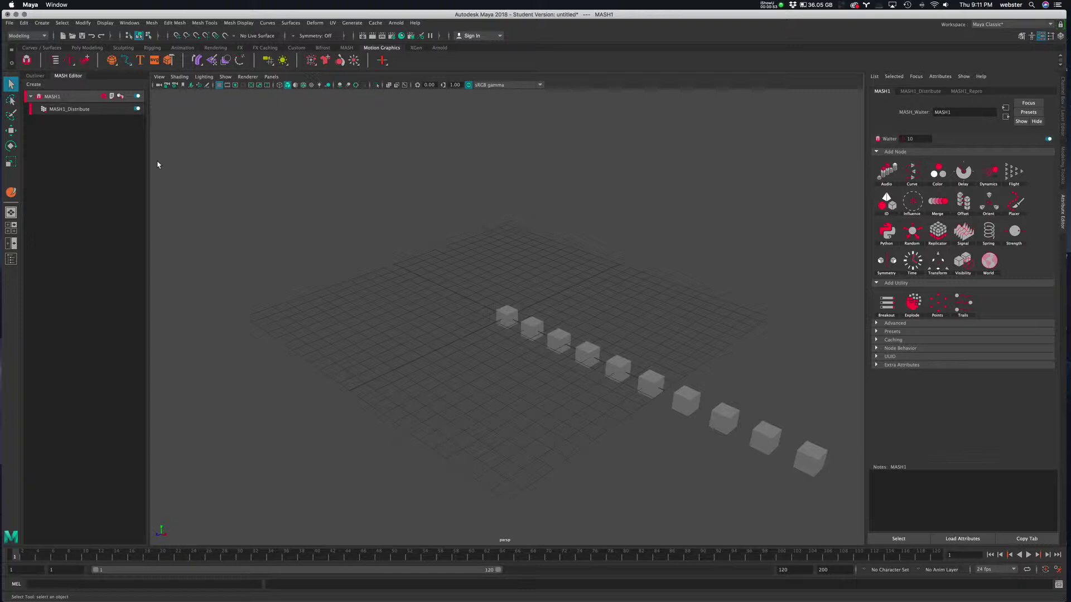
Step: Show wireframe over the shaded cubes and frame the whole row in the perspective view
{"action": "left_click_drag", "start_coordinate": [502, 251], "coordinate": [519, 254], "text": "alt"}
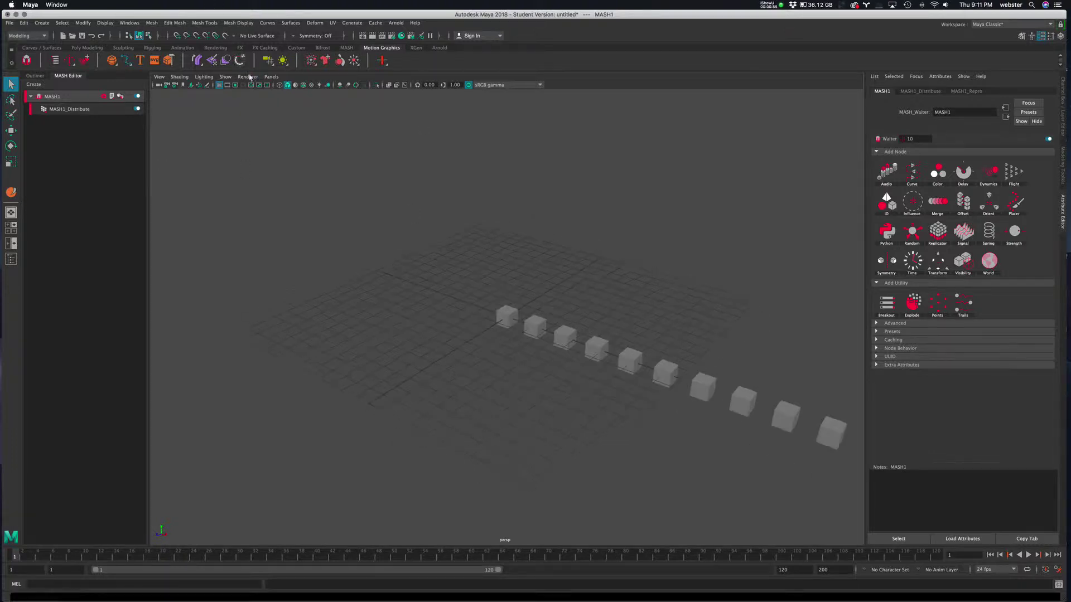
{"action": "left_click_drag", "start_coordinate": [397, 333], "coordinate": [485, 335], "text": "alt"}
{"action": "right_click_drag", "start_coordinate": [485, 335], "coordinate": [538, 341], "text": "alt"}
{"action": "left_click_drag", "start_coordinate": [539, 341], "coordinate": [466, 366], "text": "alt"}
{"action": "middle_click_drag", "start_coordinate": [466, 366], "coordinate": [578, 376], "text": "alt"}
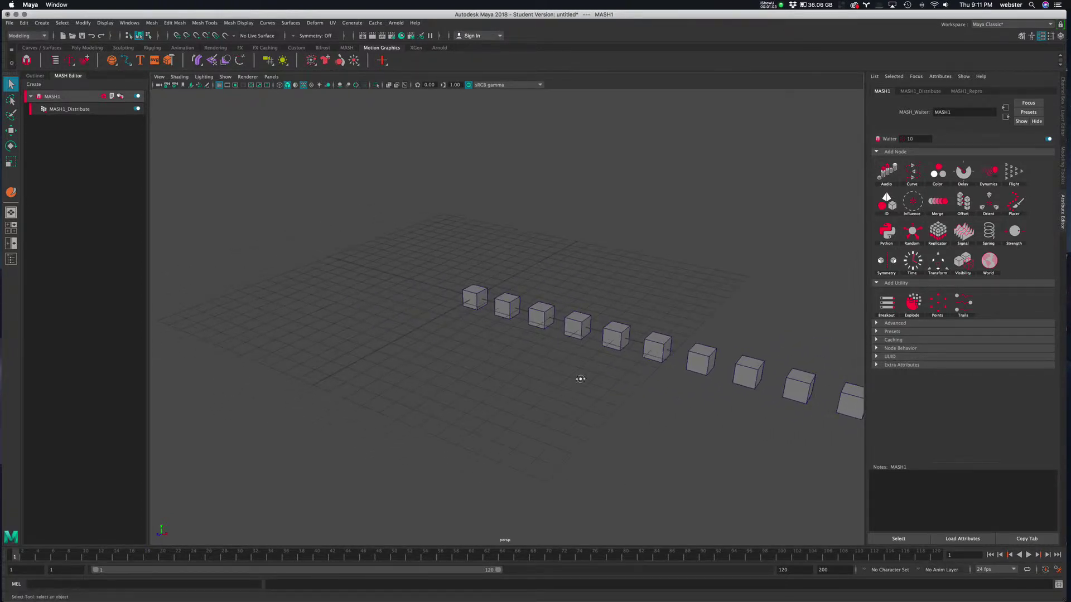
{"action": "left_click_drag", "start_coordinate": [578, 375], "coordinate": [564, 377], "text": "alt"}
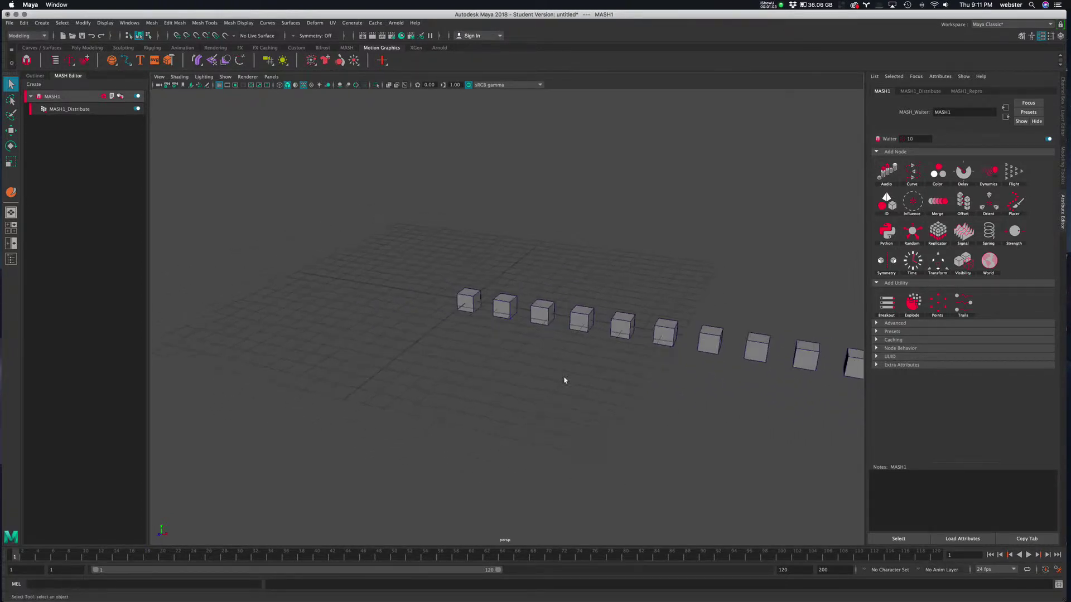
{"action": "right_click_drag", "start_coordinate": [564, 377], "coordinate": [521, 371], "text": "alt"}
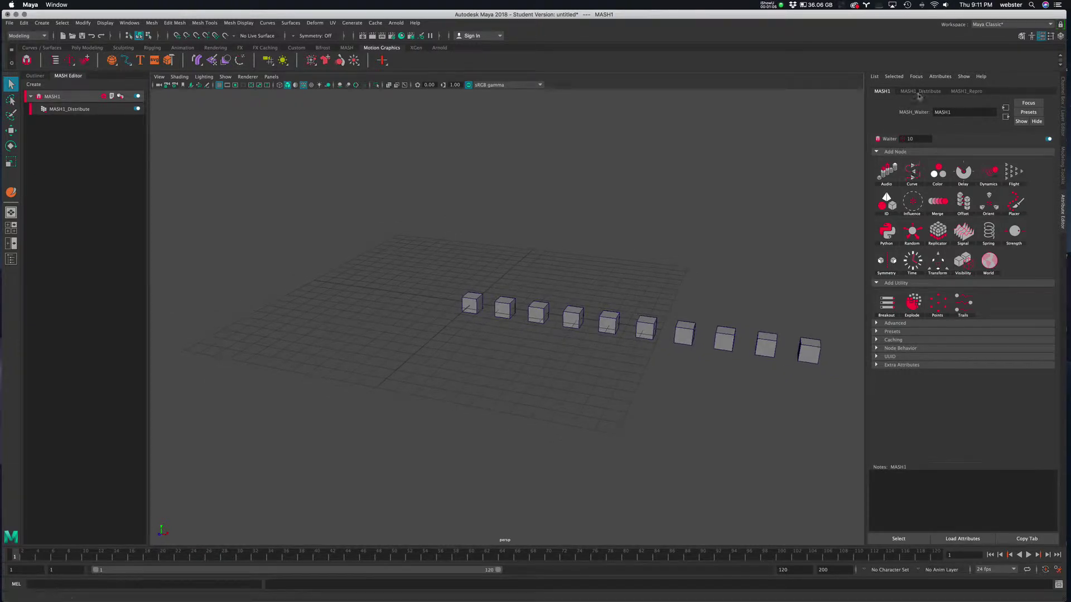
Step: In the Distribute node, reduce Distance X to 0 and change the distribution type to Radial
{"action": "left_click", "coordinate": [921, 91]}
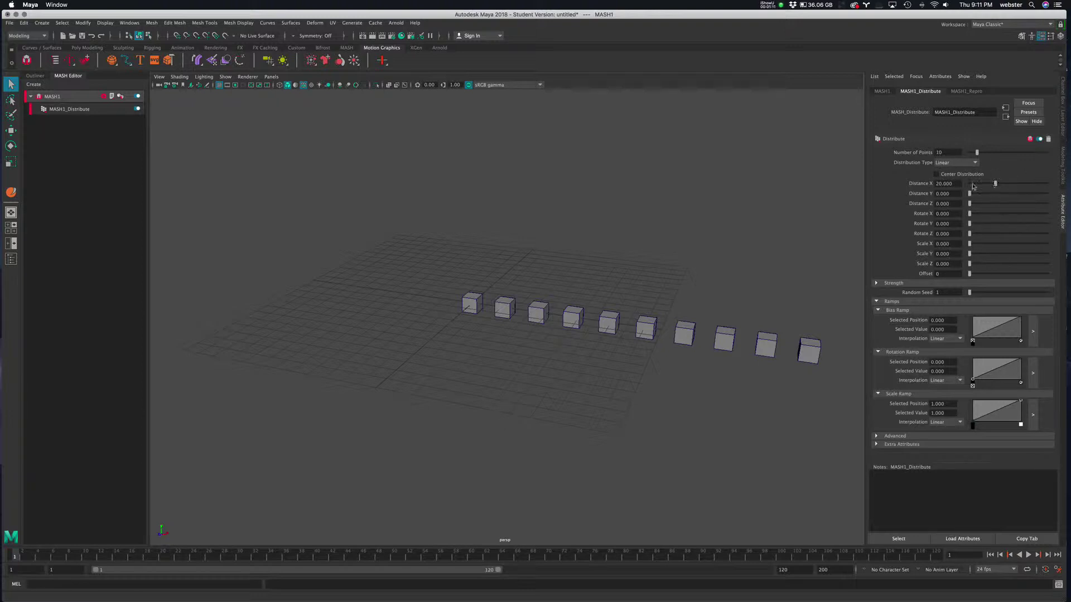
{"action": "left_click_drag", "start_coordinate": [995, 185], "coordinate": [942, 186]}
{"action": "left_click", "coordinate": [969, 164]}
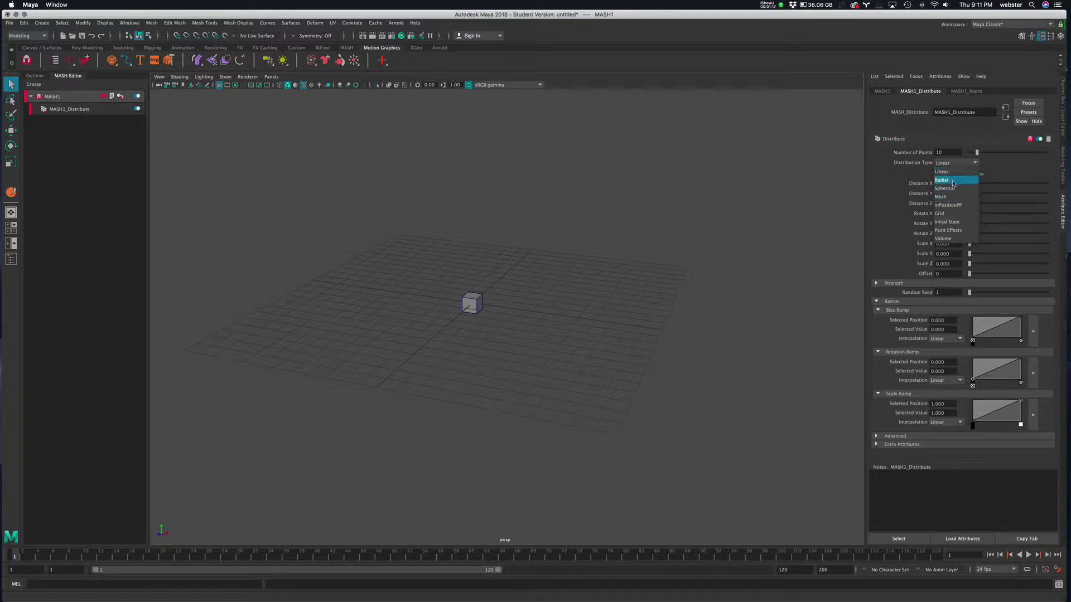
{"action": "left_click", "coordinate": [954, 180]}
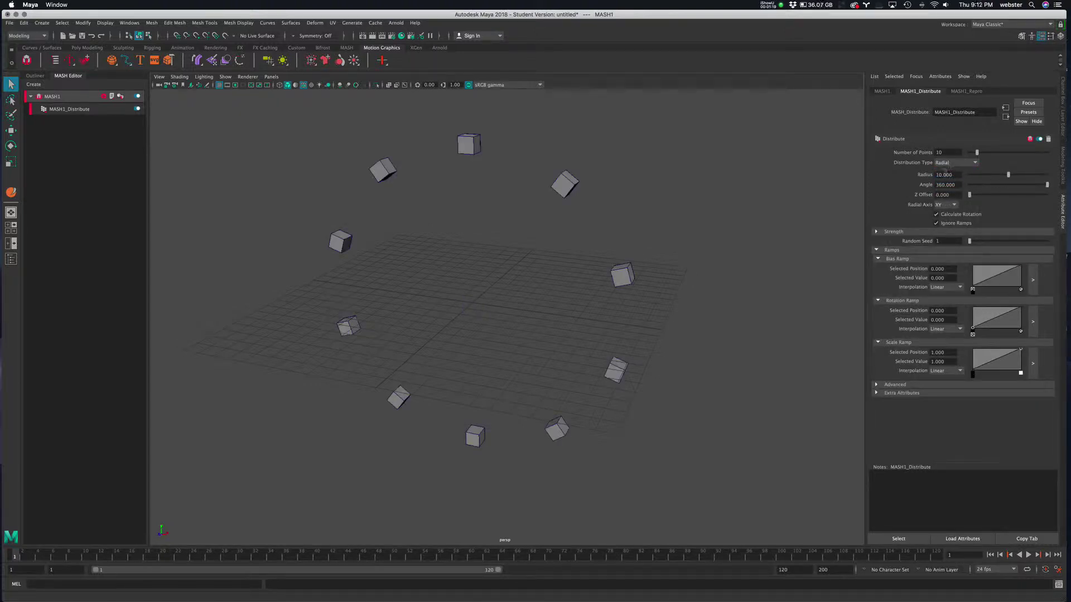
Step: Set the radial distribution's radius to 8 and its number of points to 36
{"action": "double_click", "coordinate": [944, 175]}
{"action": "type", "text": "8"}
{"action": "key", "text": "Return"}
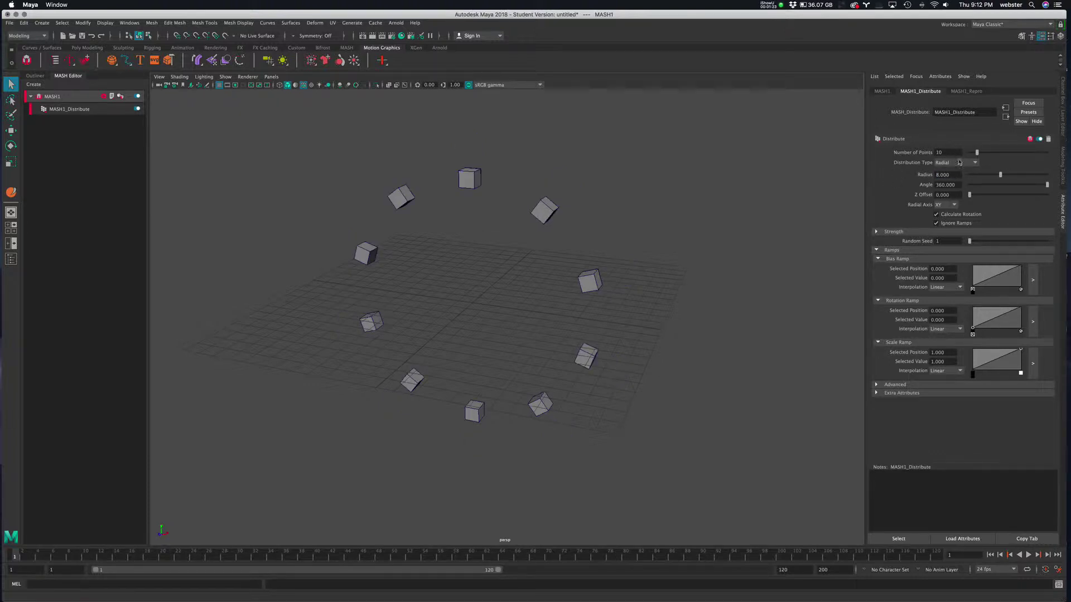
{"action": "double_click", "coordinate": [939, 152]}
{"action": "type", "text": "36"}
{"action": "key", "text": "Return"}
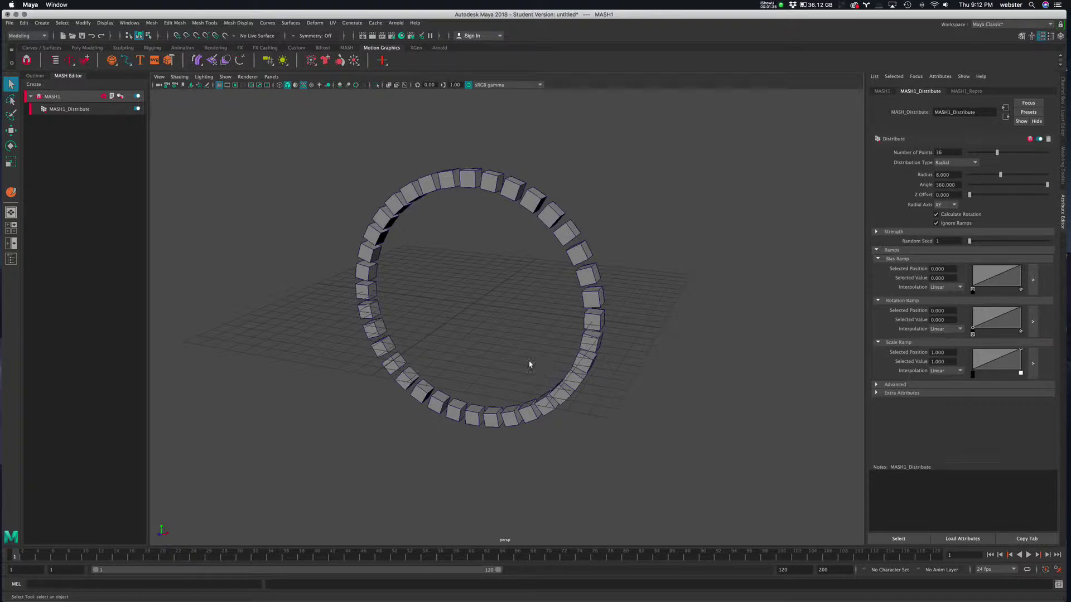
Step: Try the YZ, ZX and XY radial axes for the ring of cubes, ending on ZX
{"action": "left_click_drag", "start_coordinate": [485, 325], "coordinate": [480, 294], "text": "alt"}
{"action": "scroll", "coordinate": [480, 294], "scroll_direction": "up", "scroll_amount": 2}
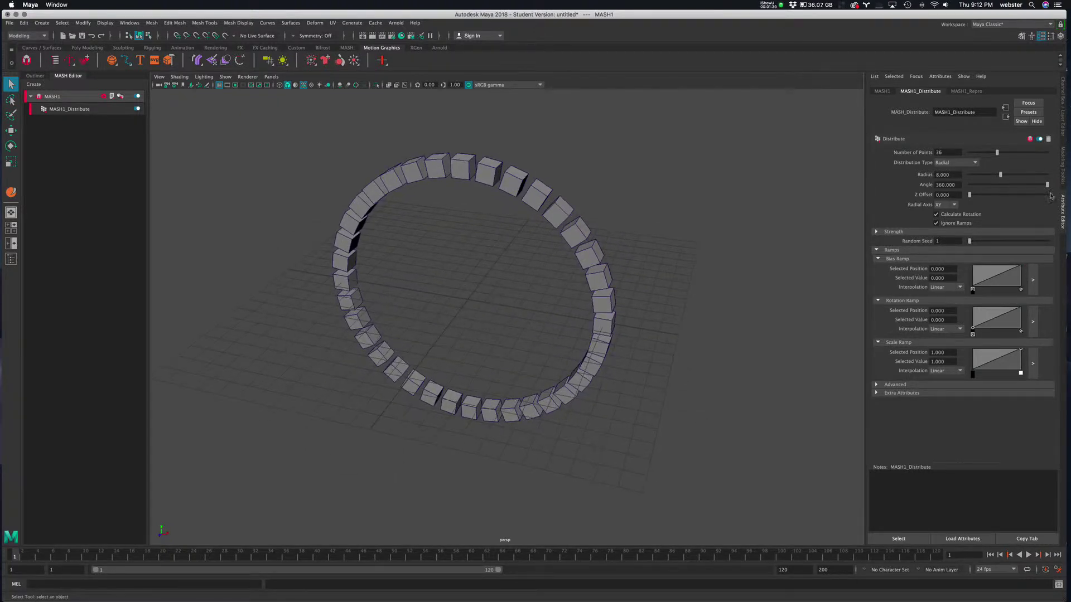
{"action": "left_click", "coordinate": [955, 205]}
{"action": "left_click", "coordinate": [952, 215]}
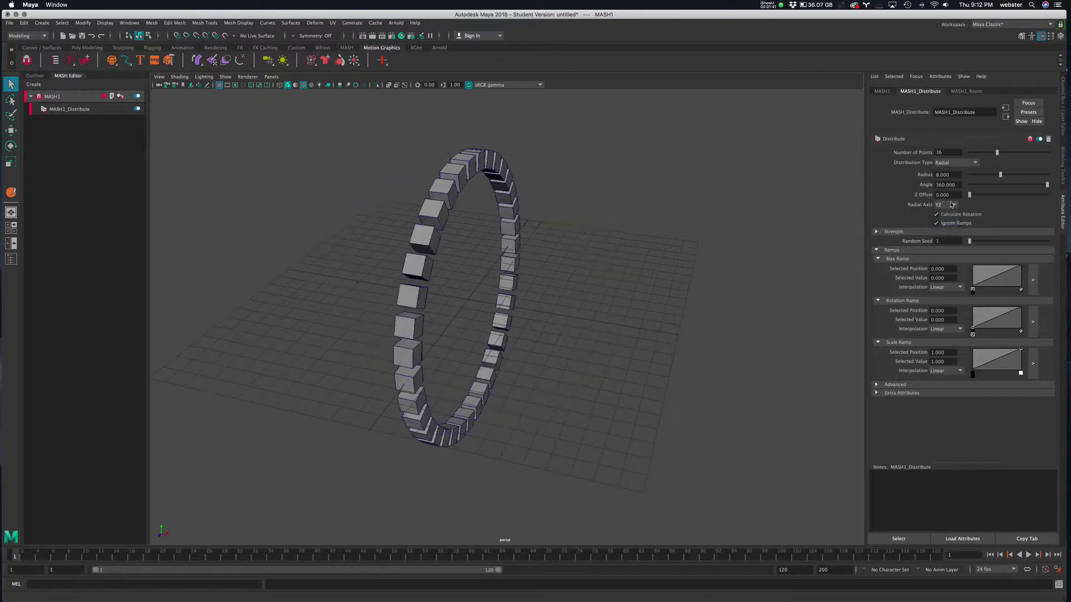
{"action": "left_click", "coordinate": [954, 205]}
{"action": "left_click", "coordinate": [945, 231]}
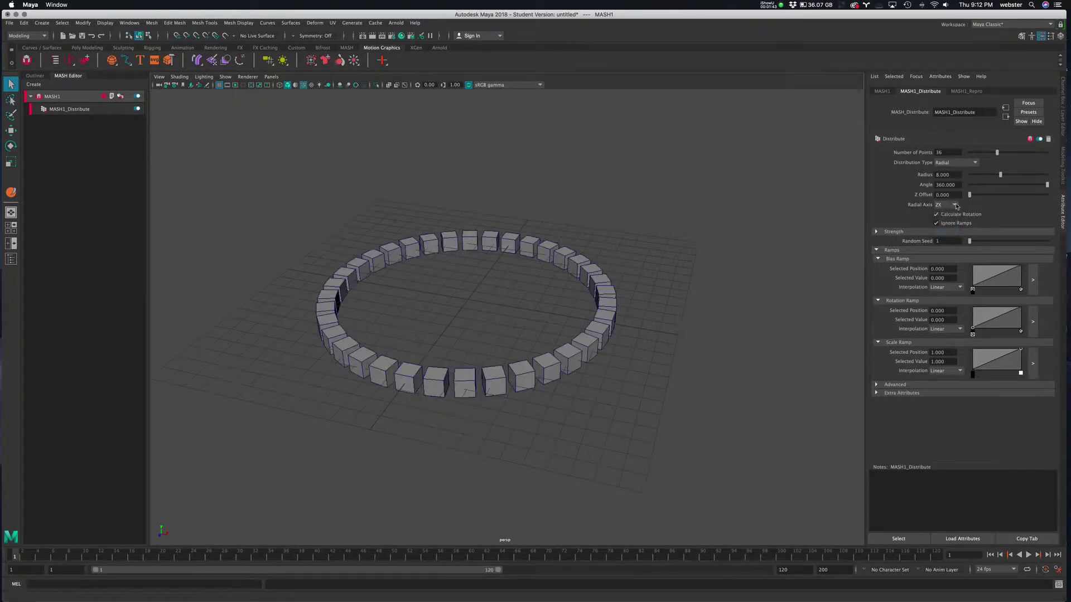
{"action": "left_click", "coordinate": [955, 205]}
{"action": "left_click", "coordinate": [955, 213]}
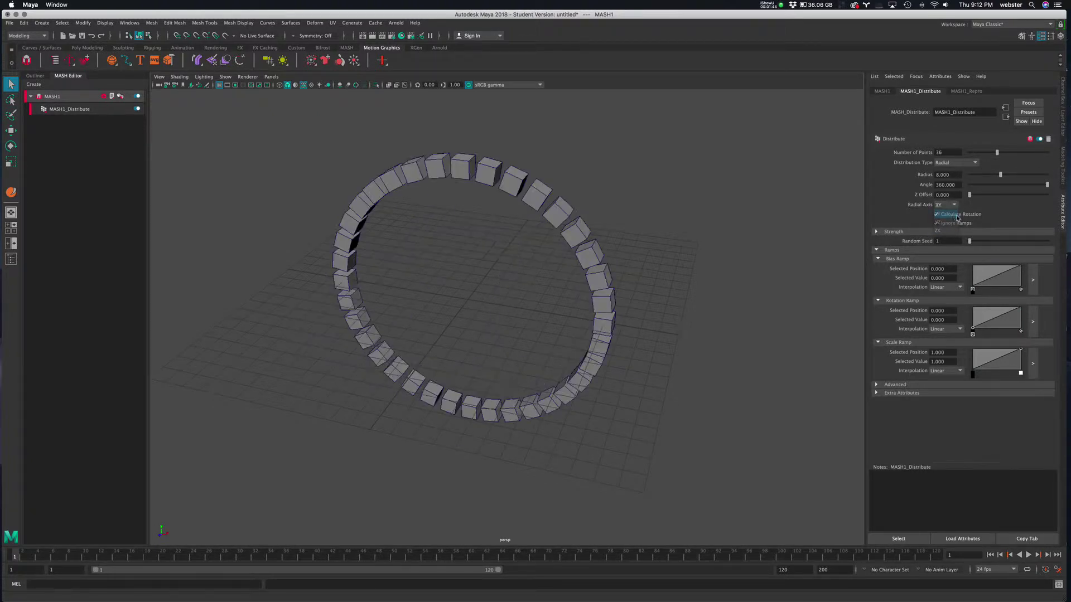
{"action": "left_click", "coordinate": [954, 206]}
{"action": "left_click", "coordinate": [946, 230]}
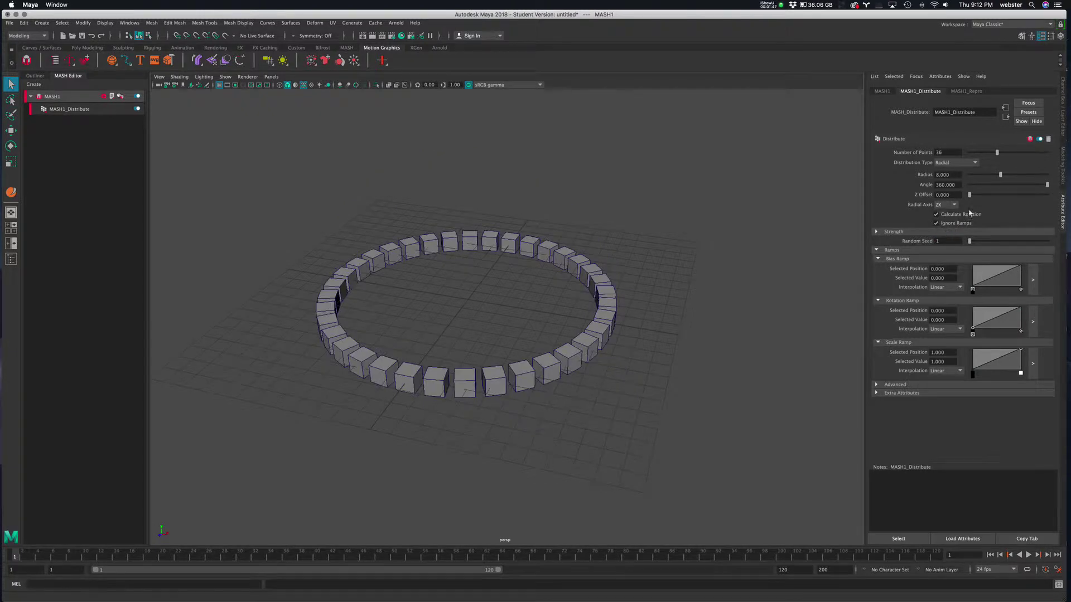
Step: Try a distribution angle of about 321, then restore the angle to 360
{"action": "left_click_drag", "start_coordinate": [1019, 187], "coordinate": [1042, 185]}
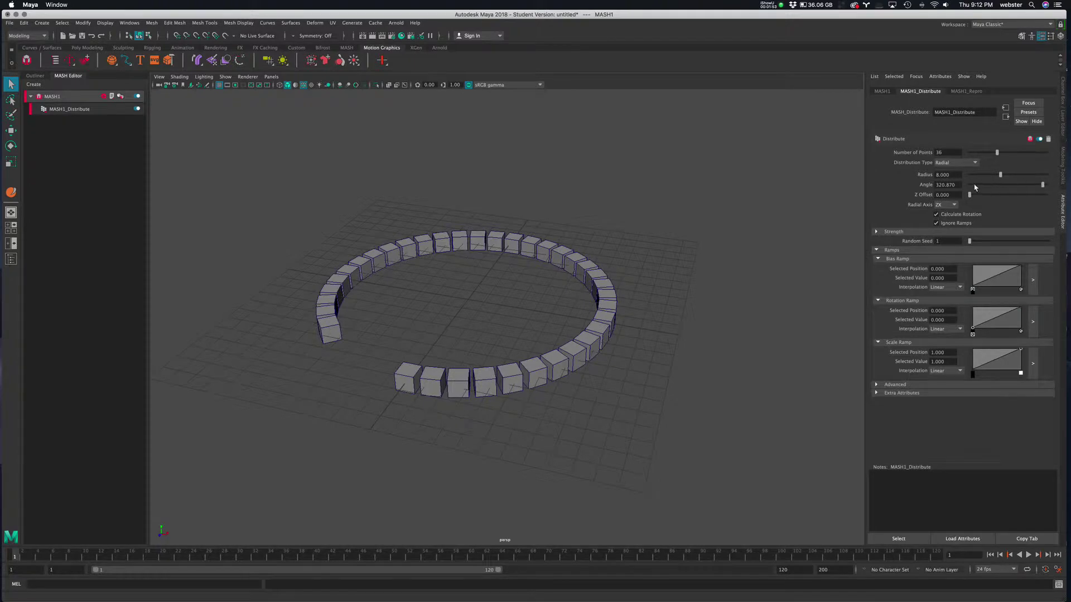
{"action": "left_click", "coordinate": [946, 185]}
{"action": "type", "text": "360"}
{"action": "key", "text": "Tab"}
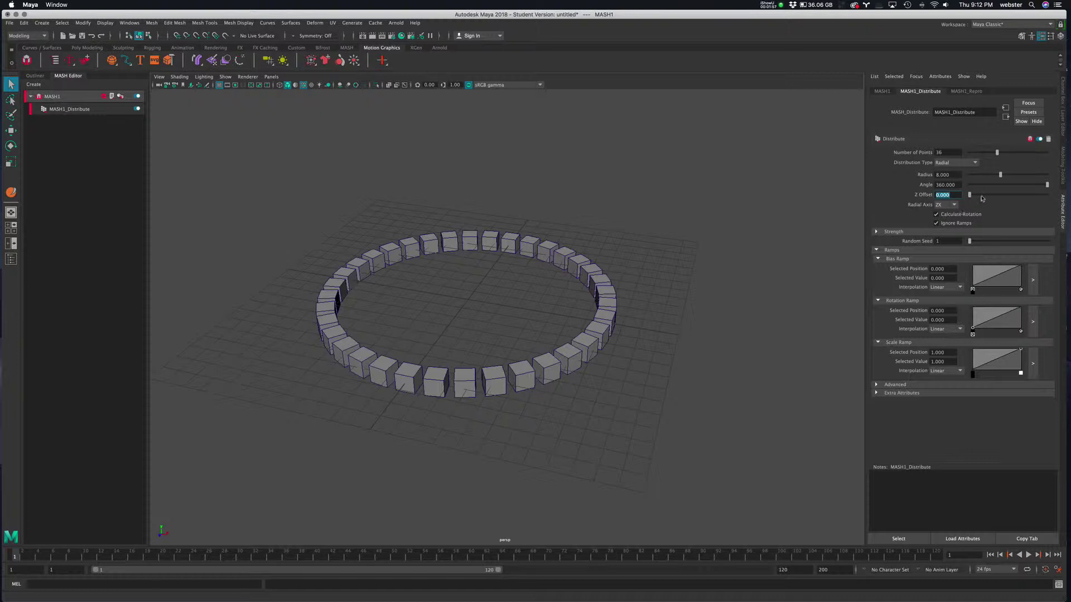
Step: Try a Z Offset of about 11.4 to spiral the ring, then reset the offset to 0
{"action": "left_click_drag", "start_coordinate": [970, 199], "coordinate": [984, 196]}
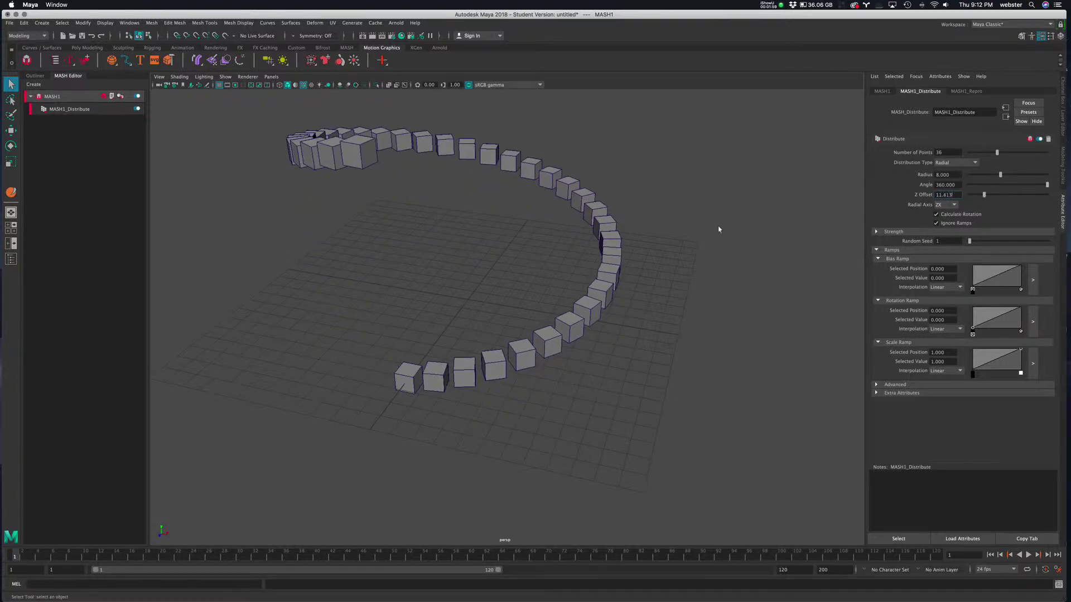
{"action": "left_click_drag", "start_coordinate": [717, 232], "coordinate": [837, 245], "text": "alt"}
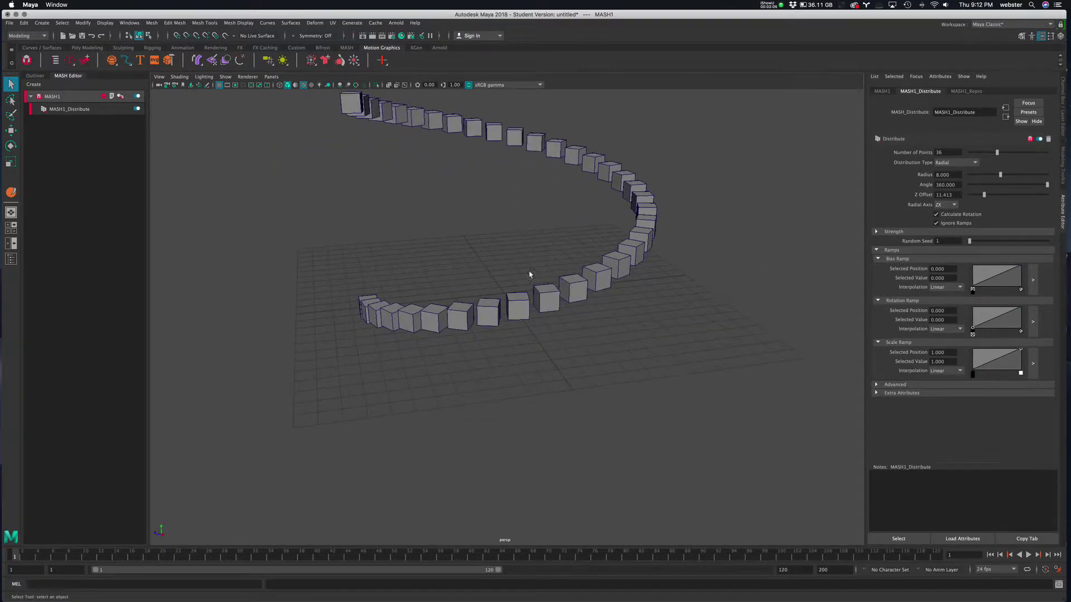
{"action": "left_click_drag", "start_coordinate": [530, 275], "coordinate": [858, 195], "text": "alt"}
{"action": "left_click_drag", "start_coordinate": [955, 192], "coordinate": [846, 193]}
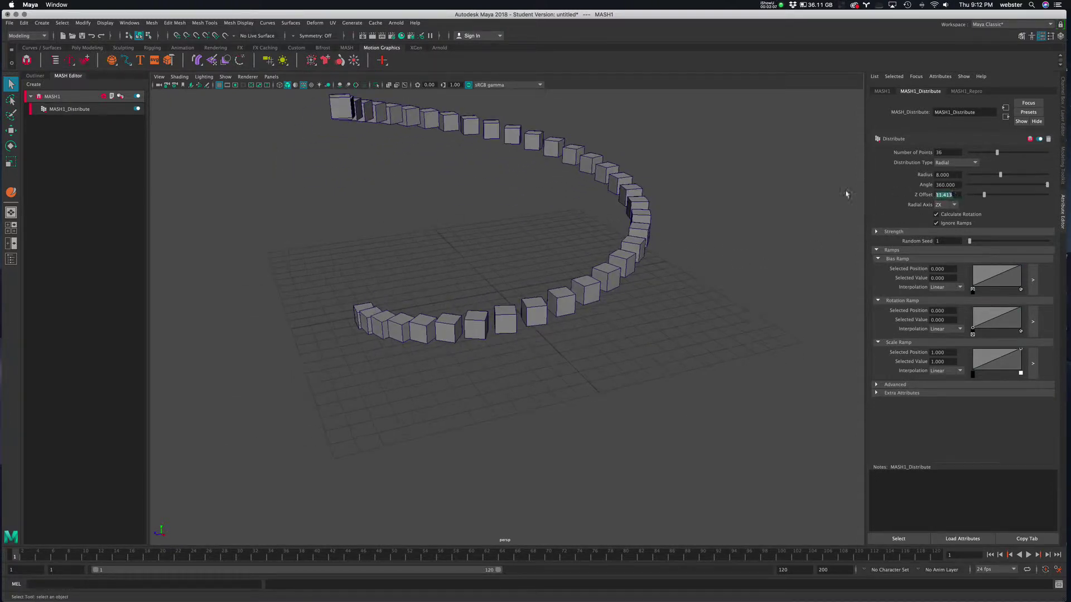
{"action": "type", "text": "0"}
{"action": "key", "text": "Tab"}
Step: Set the Distribute node's radial axis to XY so the ring stands upright
{"action": "left_click", "coordinate": [944, 205]}
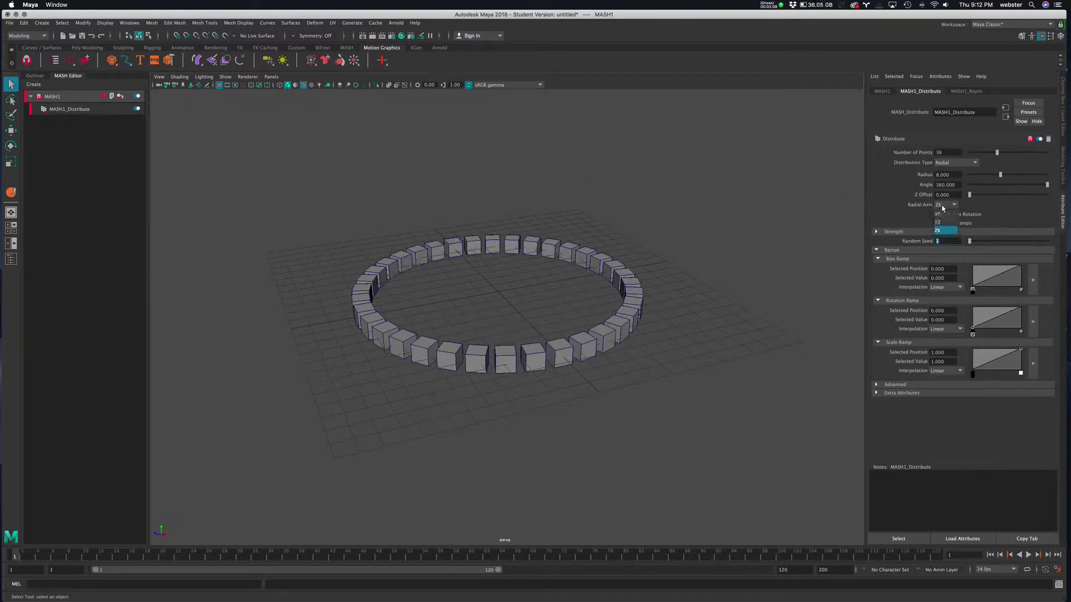
{"action": "left_click", "coordinate": [945, 215]}
{"action": "left_click_drag", "start_coordinate": [536, 262], "coordinate": [468, 282], "text": "alt"}
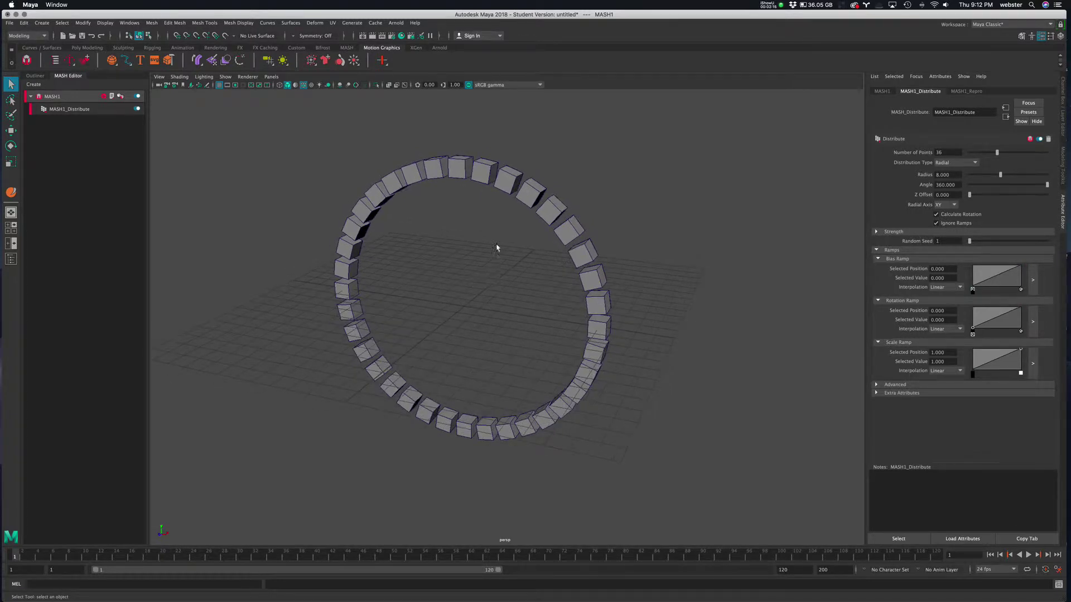
Step: Add a Signal node to the MASH1 network
{"action": "left_click", "coordinate": [50, 96]}
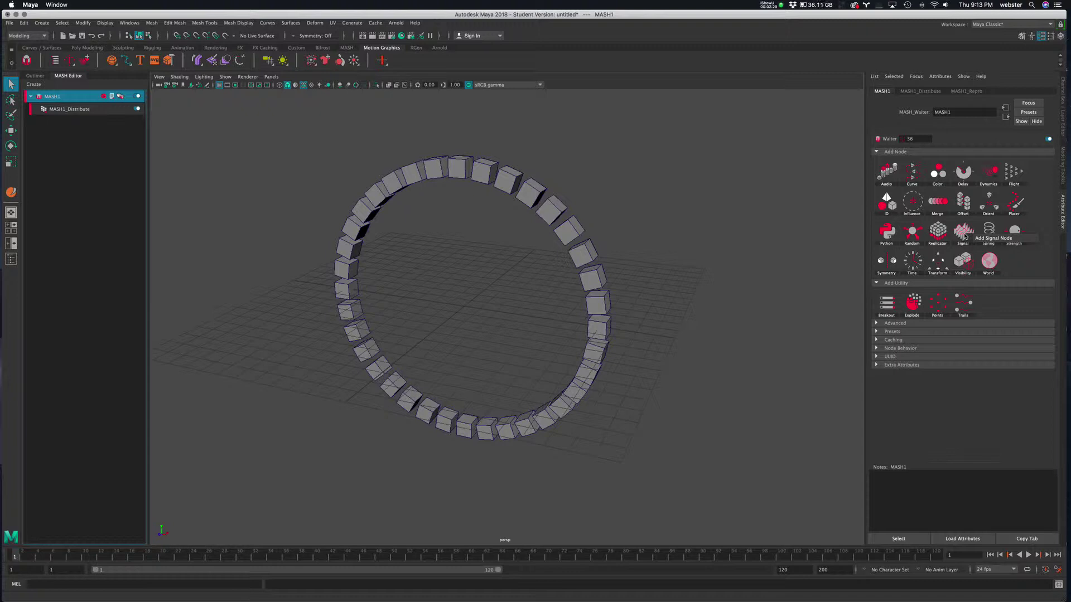
{"action": "left_click_drag", "start_coordinate": [1018, 247], "coordinate": [1002, 244]}
{"action": "left_click", "coordinate": [1002, 240]}
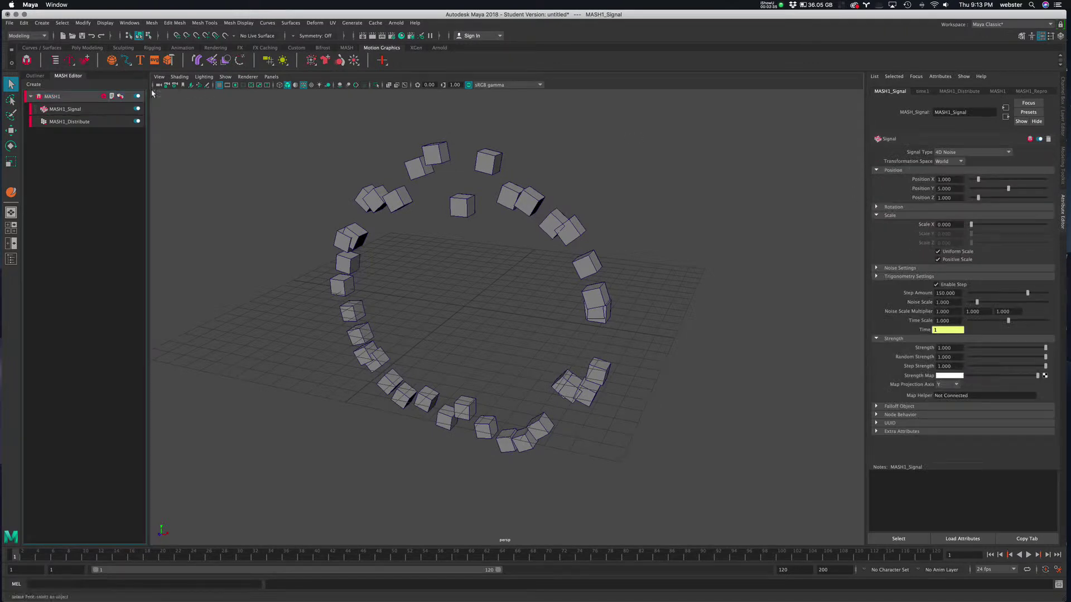
Step: Play the animation and examine the cubes' noise movement from the front of the ring
{"action": "right_click_drag", "start_coordinate": [641, 432], "coordinate": [577, 426], "text": "alt"}
{"action": "middle_click_drag", "start_coordinate": [577, 426], "coordinate": [642, 432], "text": "alt"}
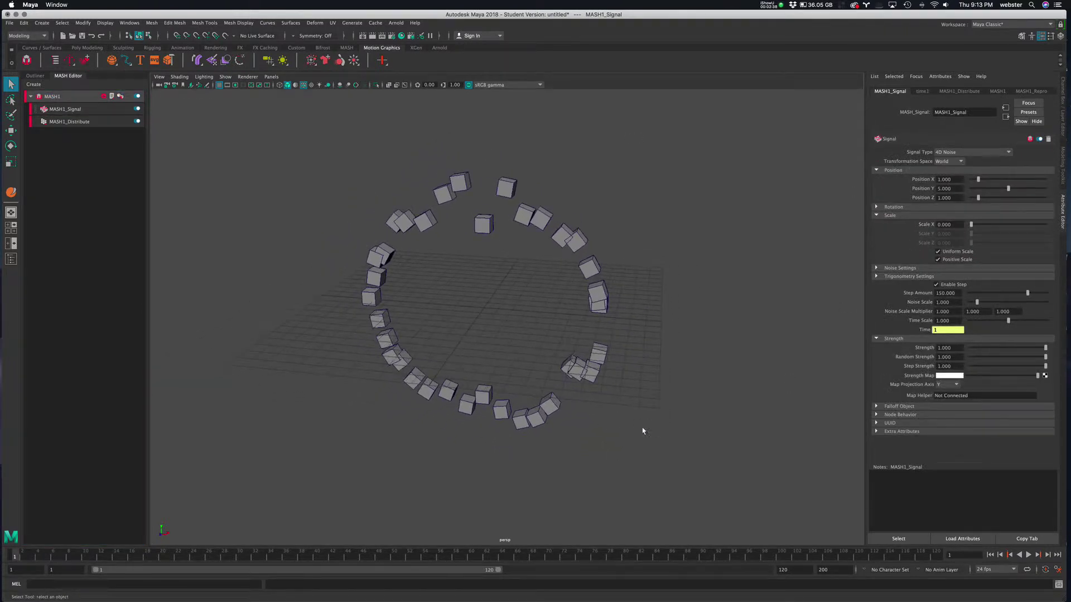
{"action": "left_click", "coordinate": [1029, 556]}
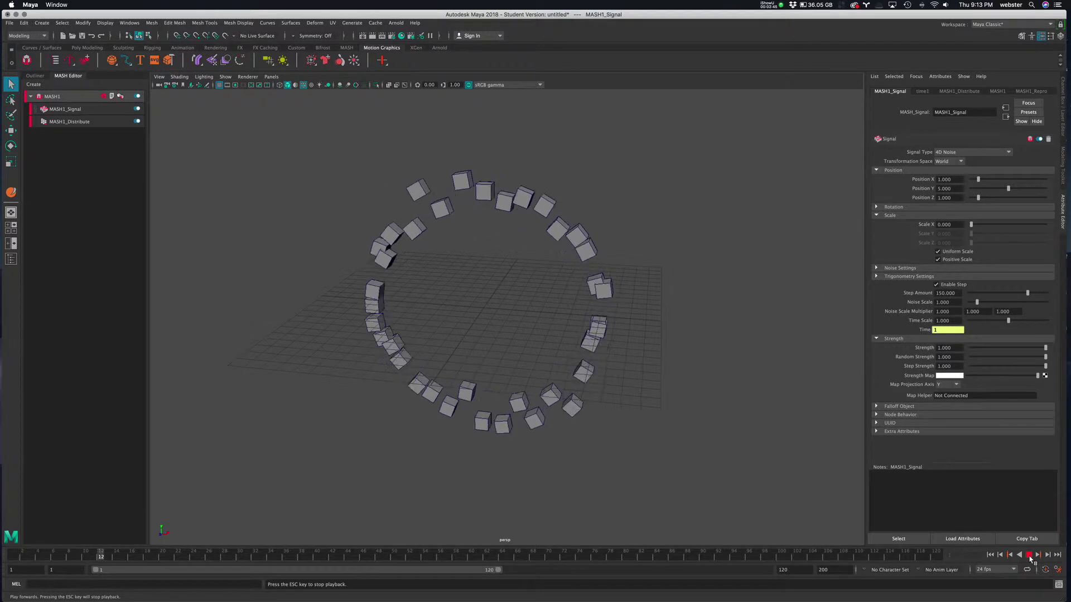
{"action": "left_click_drag", "start_coordinate": [502, 368], "coordinate": [474, 303], "text": "alt"}
{"action": "left_click_drag", "start_coordinate": [567, 354], "coordinate": [512, 273], "text": "alt"}
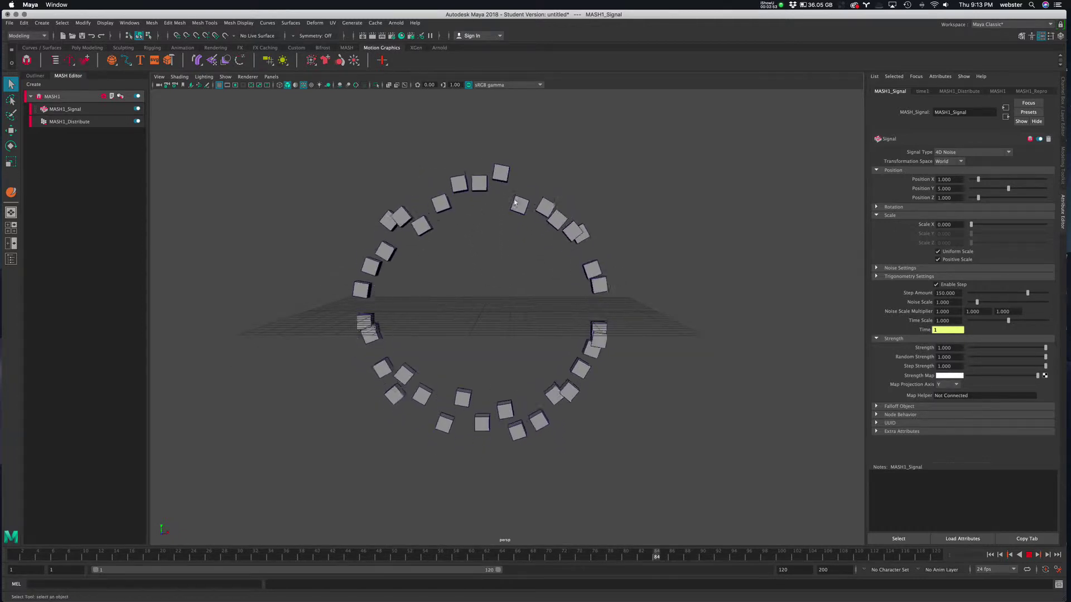
Step: Set the Signal node's Position X and Position Z to 0
{"action": "double_click", "coordinate": [952, 180]}
{"action": "type", "text": "0"}
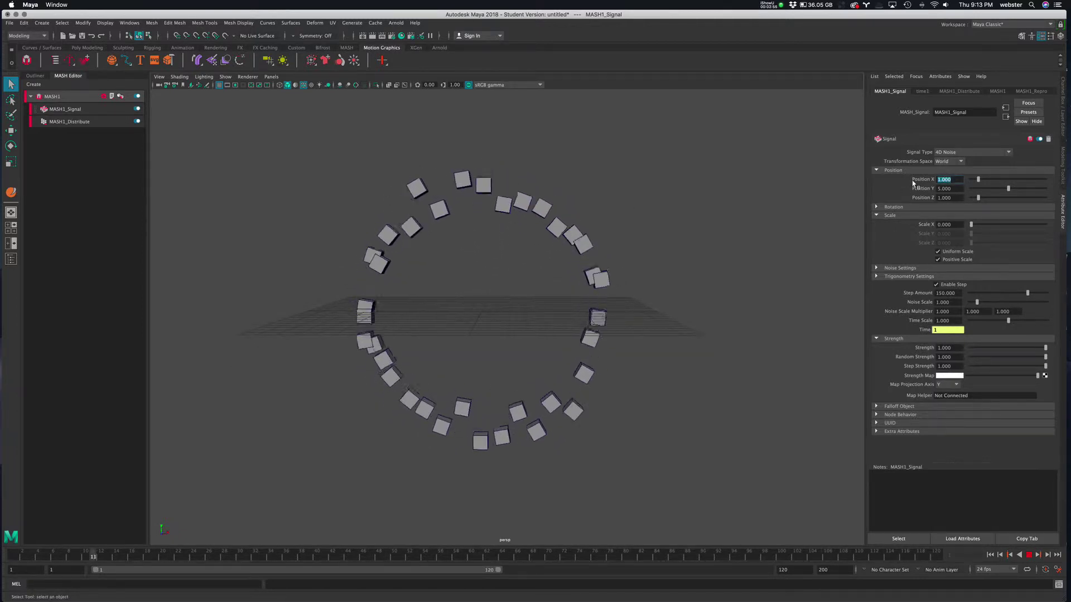
{"action": "key", "text": "Tab"}
{"action": "key", "text": "Tab"}
{"action": "type", "text": "0"}
{"action": "key", "text": "Tab"}
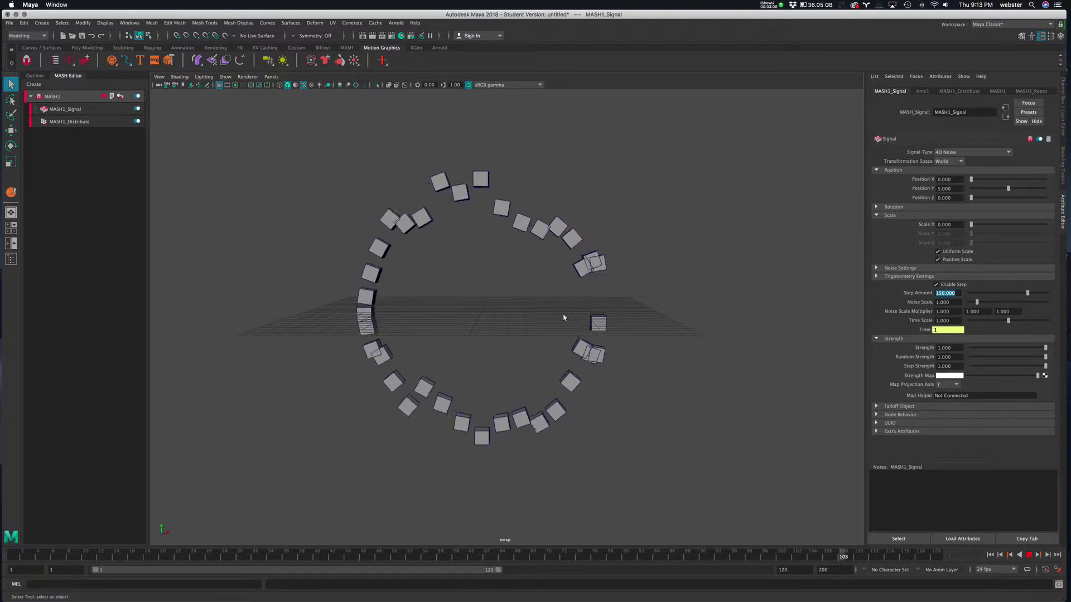
Step: Set the Signal node's transformation space to Local, stop playback, and inspect the cubes' offsets around the ring
{"action": "left_click", "coordinate": [948, 161]}
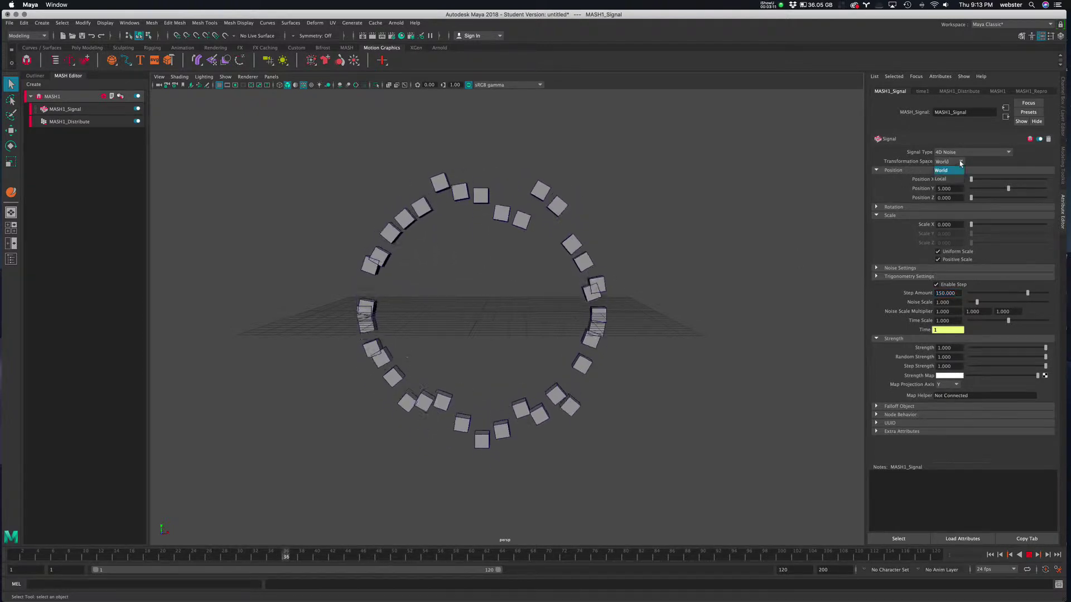
{"action": "left_click", "coordinate": [949, 179]}
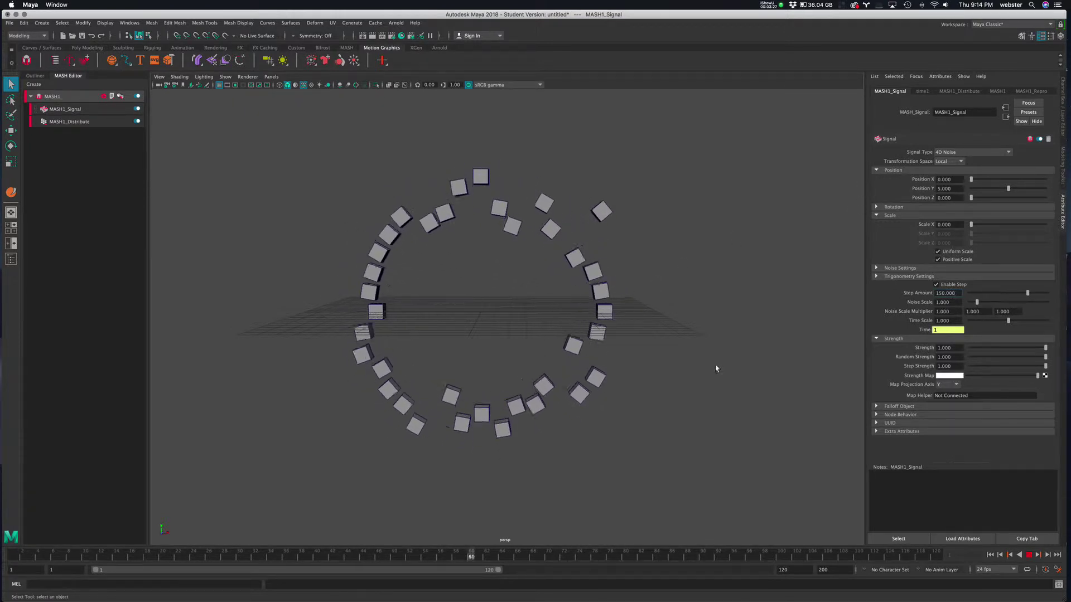
{"action": "left_click", "coordinate": [1029, 555]}
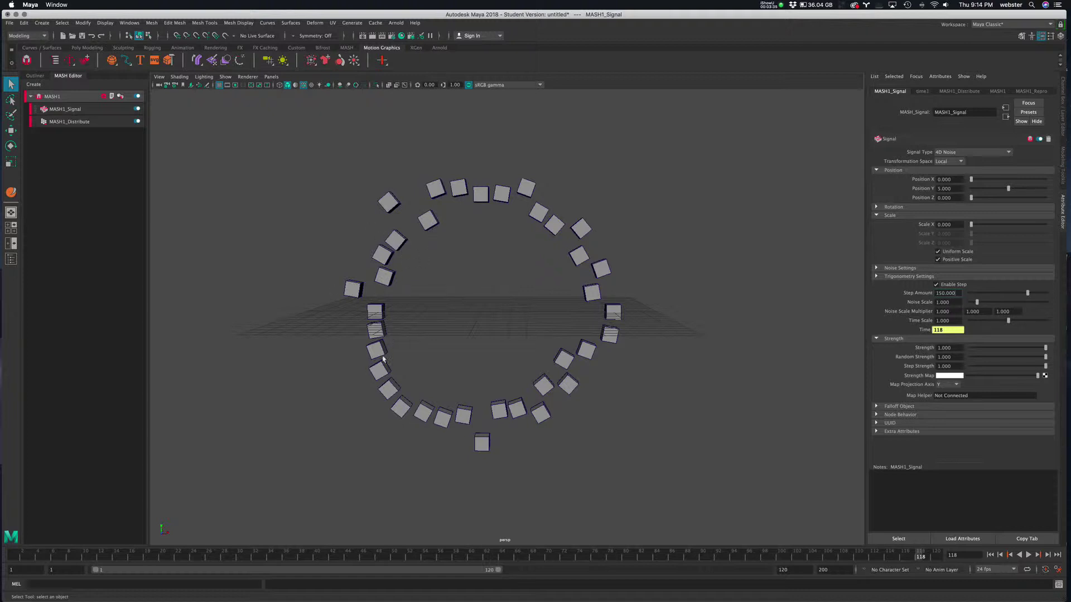
{"action": "left_click_drag", "start_coordinate": [363, 357], "coordinate": [388, 353], "text": "alt"}
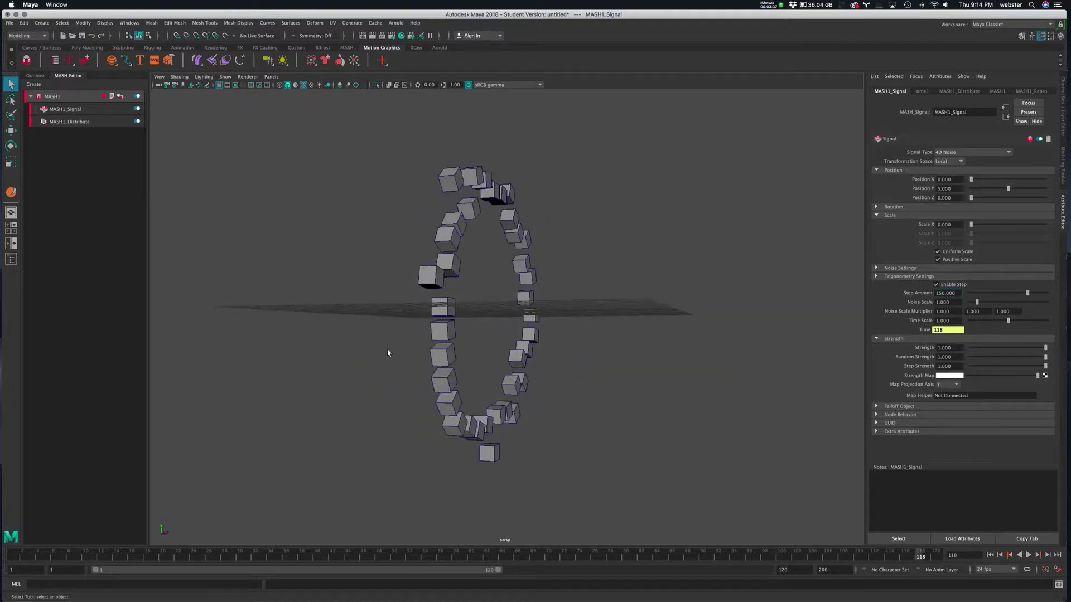
{"action": "left_click_drag", "start_coordinate": [527, 367], "coordinate": [397, 362], "text": "alt"}
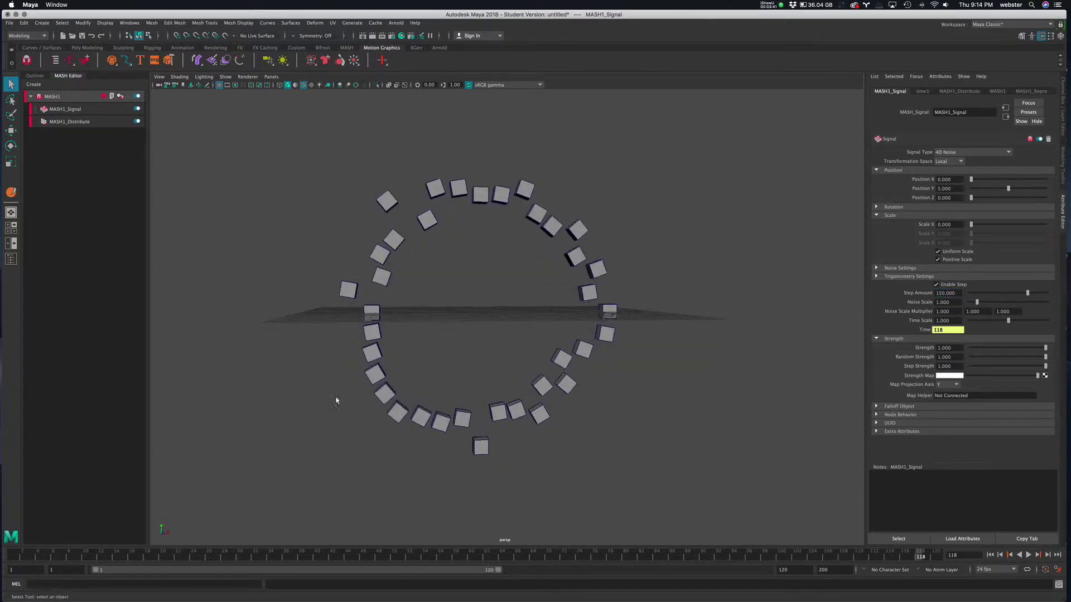
{"action": "left_click_drag", "start_coordinate": [725, 314], "coordinate": [630, 329], "text": "alt"}
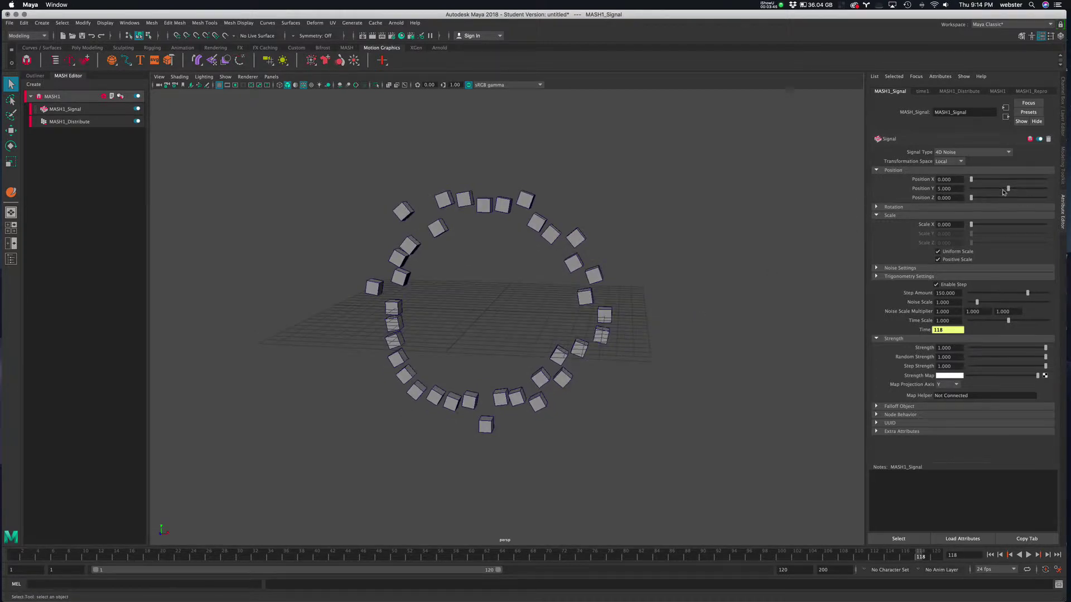
Step: Set the Signal node's Position Y to 0 and uniform Scale X to 2.045, and play the animation
{"action": "left_click_drag", "start_coordinate": [1007, 190], "coordinate": [954, 192]}
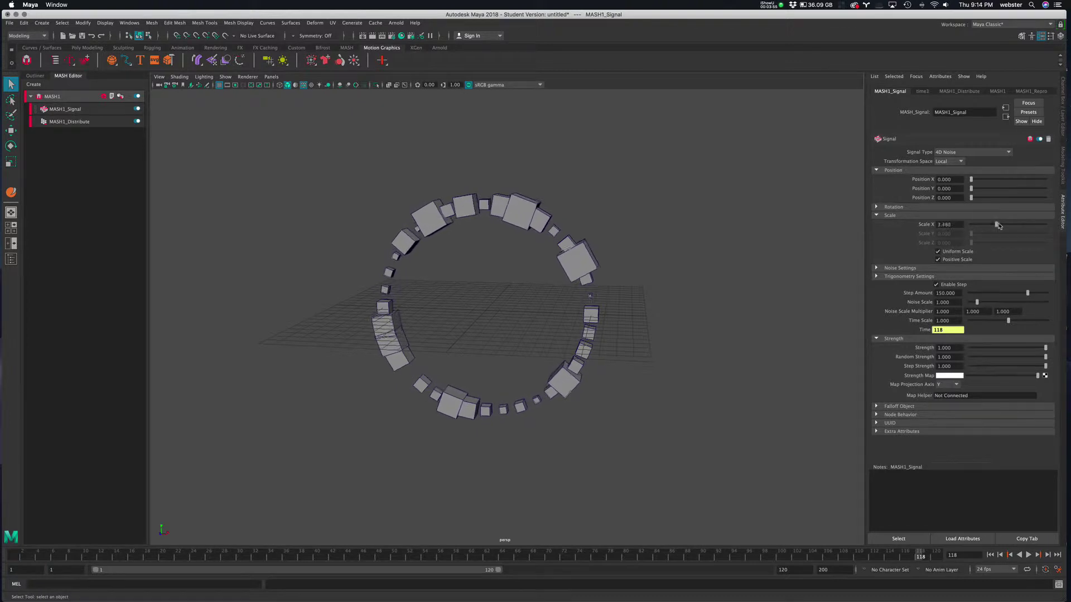
{"action": "left_click", "coordinate": [1029, 556]}
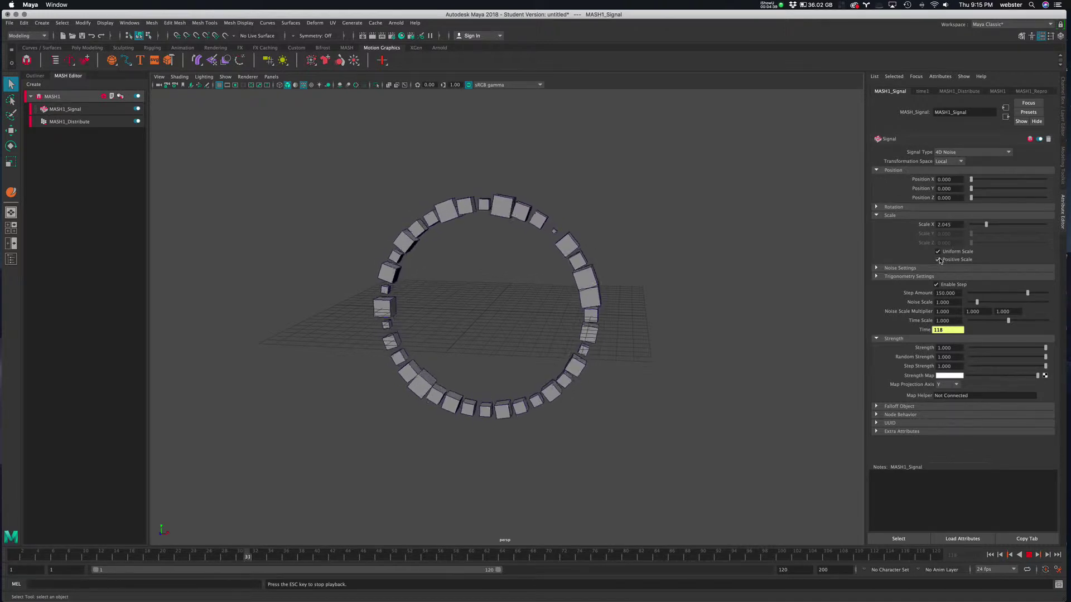
Step: Turn the Signal node's Positive Scale off and back on to compare the cubes' scaling during playback
{"action": "left_click", "coordinate": [940, 260]}
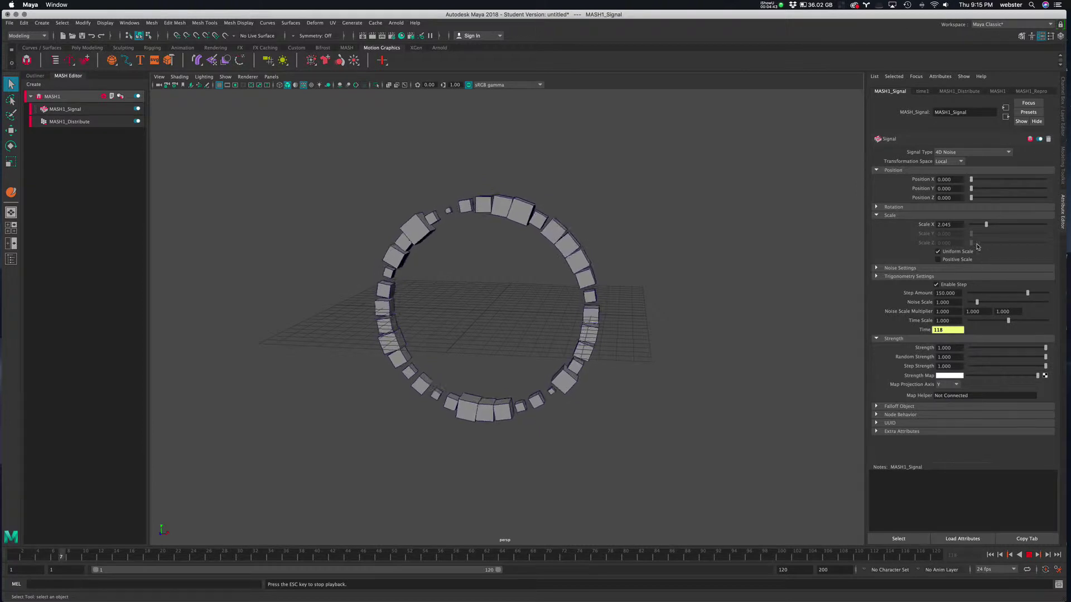
{"action": "left_click", "coordinate": [938, 260]}
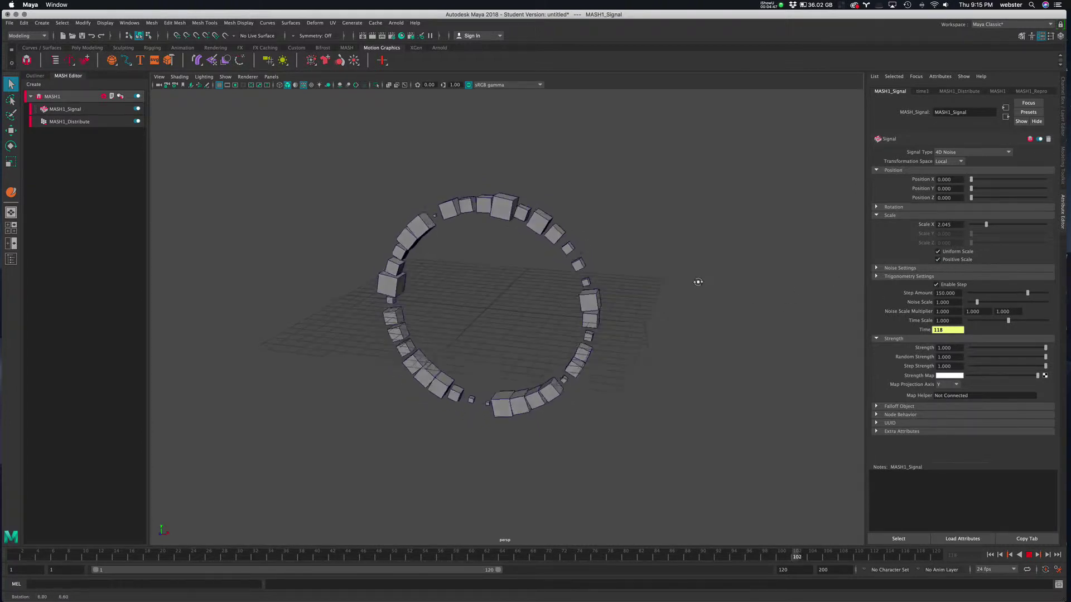
{"action": "scroll", "coordinate": [692, 313], "scroll_direction": "up", "scroll_amount": 2}
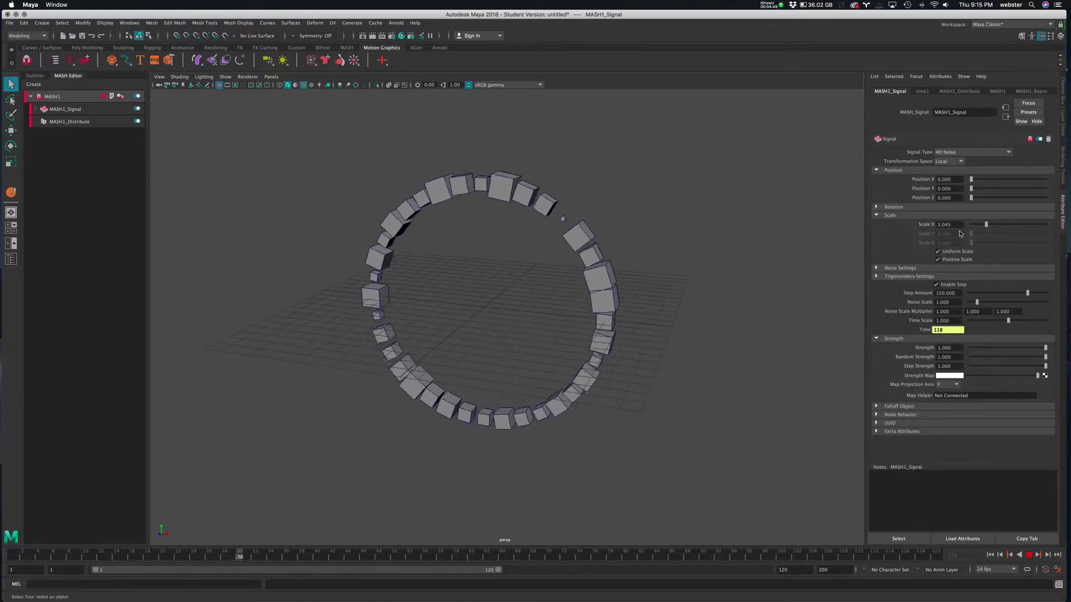
Step: Turn off Uniform Scale, stop playback, and set the Signal node's Scale X to 0 and Scale Y to 4.034
{"action": "left_click", "coordinate": [938, 252]}
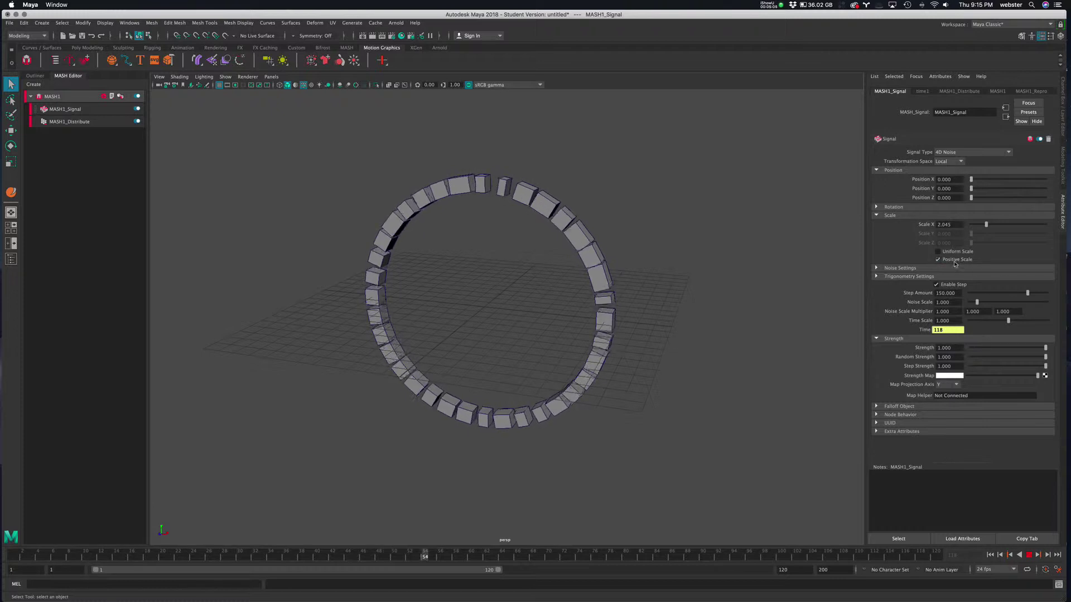
{"action": "key", "text": "Escape"}
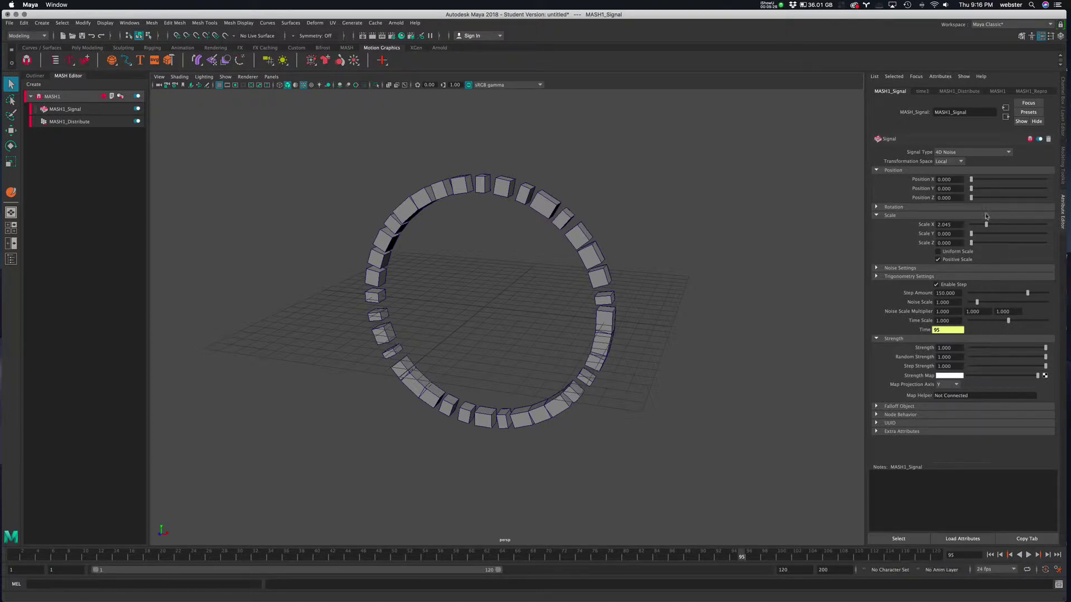
{"action": "mouse_move", "coordinate": [985, 226]}
{"action": "left_mouse_down"}
{"action": "mouse_move", "coordinate": [961, 229]}
{"action": "mouse_move", "coordinate": [1012, 237]}
{"action": "mouse_move", "coordinate": [1002, 238]}
{"action": "left_mouse_up"}
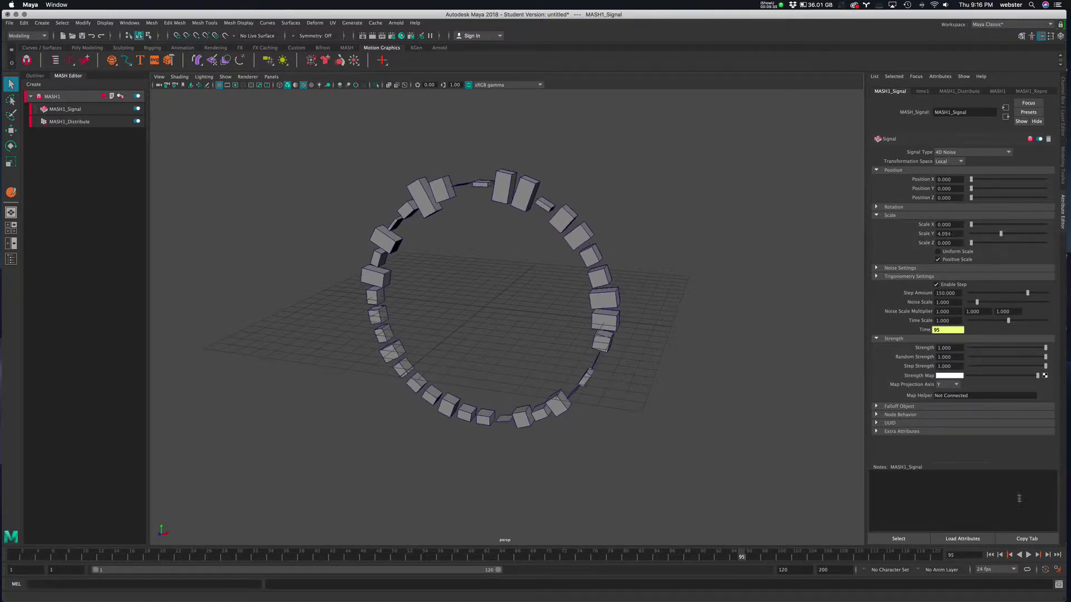
Step: Play the animation and examine from several angles how the cubes scale along their Y axis
{"action": "left_click", "coordinate": [1028, 555]}
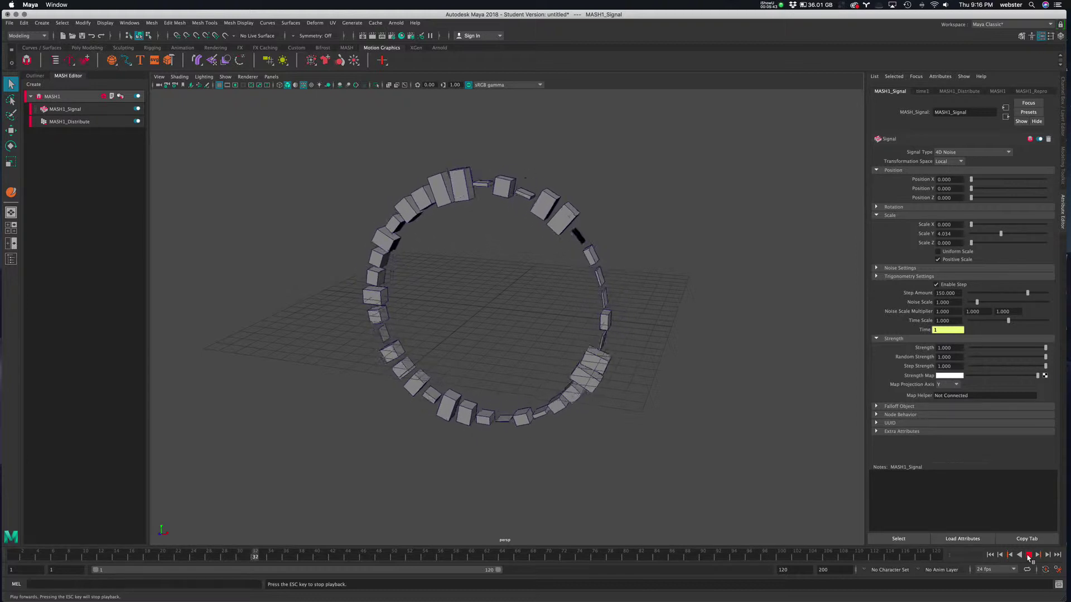
{"action": "left_click", "coordinate": [1029, 555]}
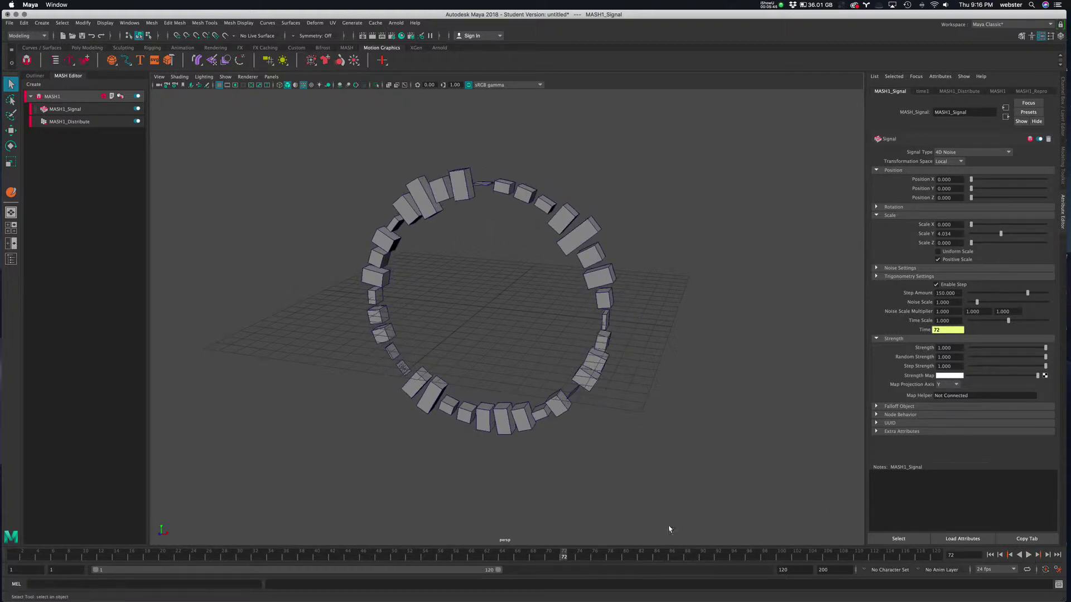
{"action": "left_click_drag", "start_coordinate": [538, 386], "coordinate": [541, 379], "text": "alt"}
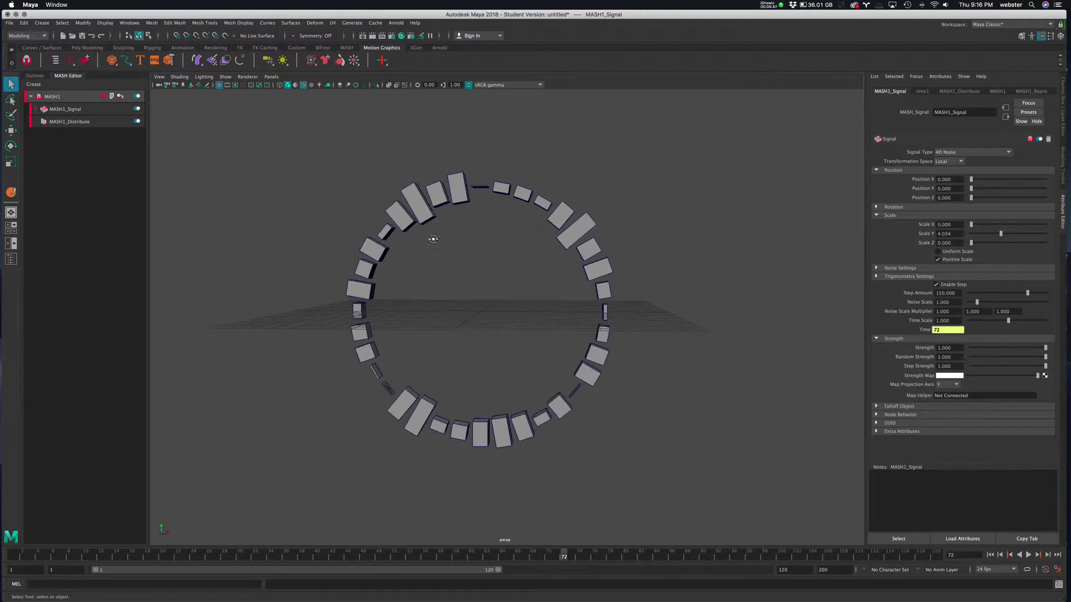
{"action": "left_click", "coordinate": [1029, 555]}
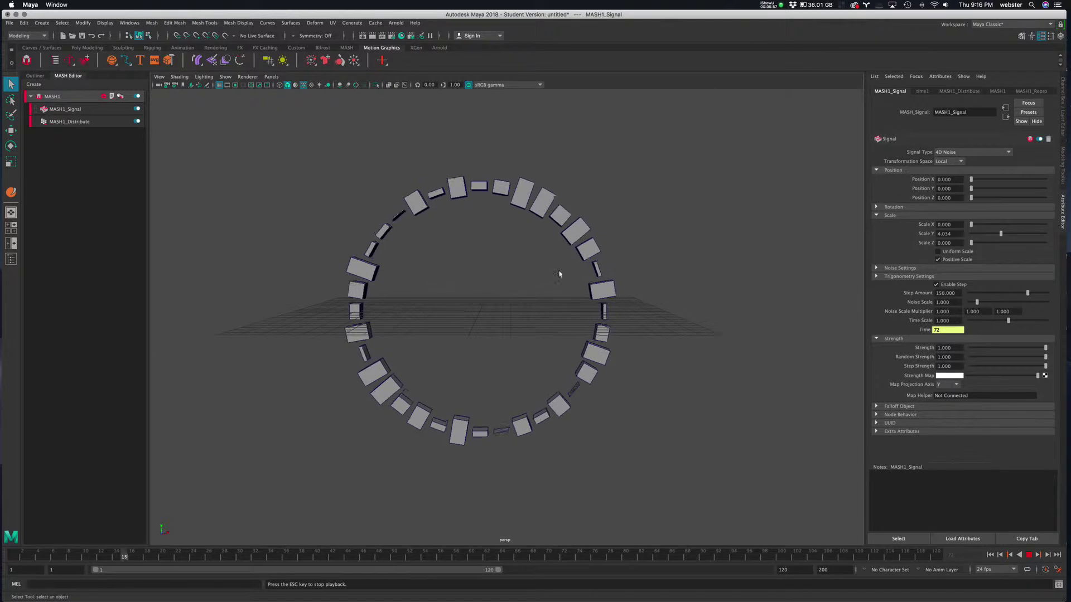
{"action": "left_click", "coordinate": [1029, 556]}
{"action": "left_click_drag", "start_coordinate": [779, 423], "coordinate": [727, 385], "text": "alt"}
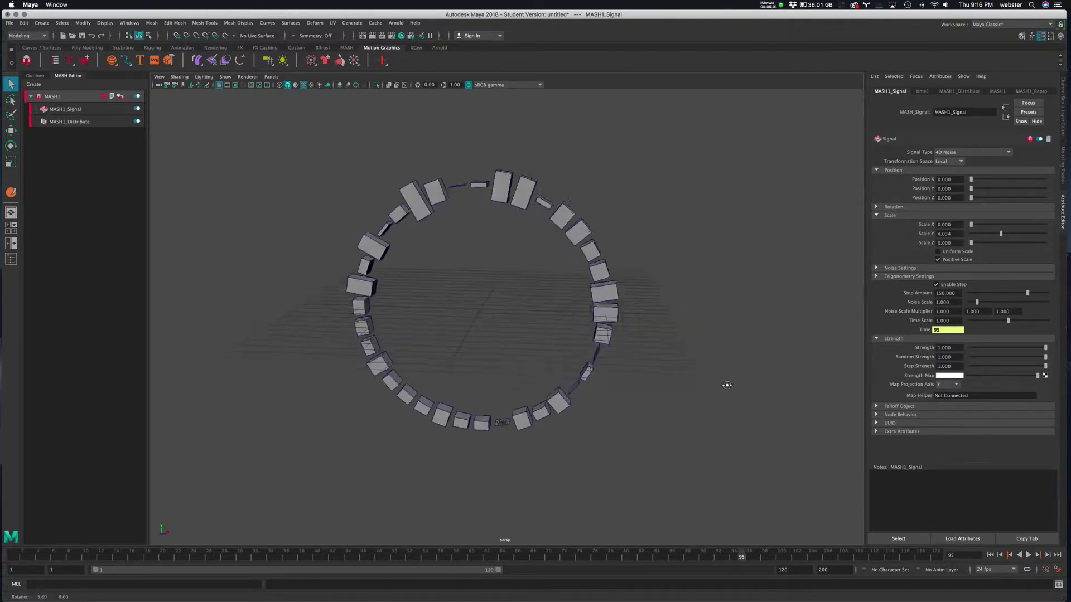
{"action": "left_click_drag", "start_coordinate": [413, 397], "coordinate": [494, 395], "text": "alt"}
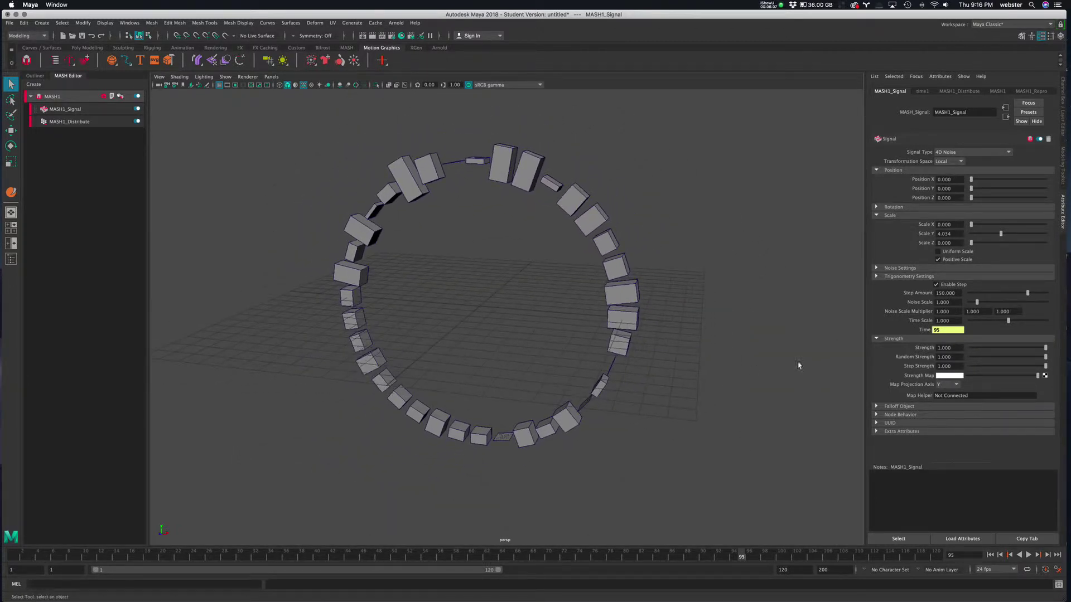
Step: Select the hidden source cube pCube1 in the Outliner, reveal it, and select all its faces
{"action": "left_click", "coordinate": [35, 76]}
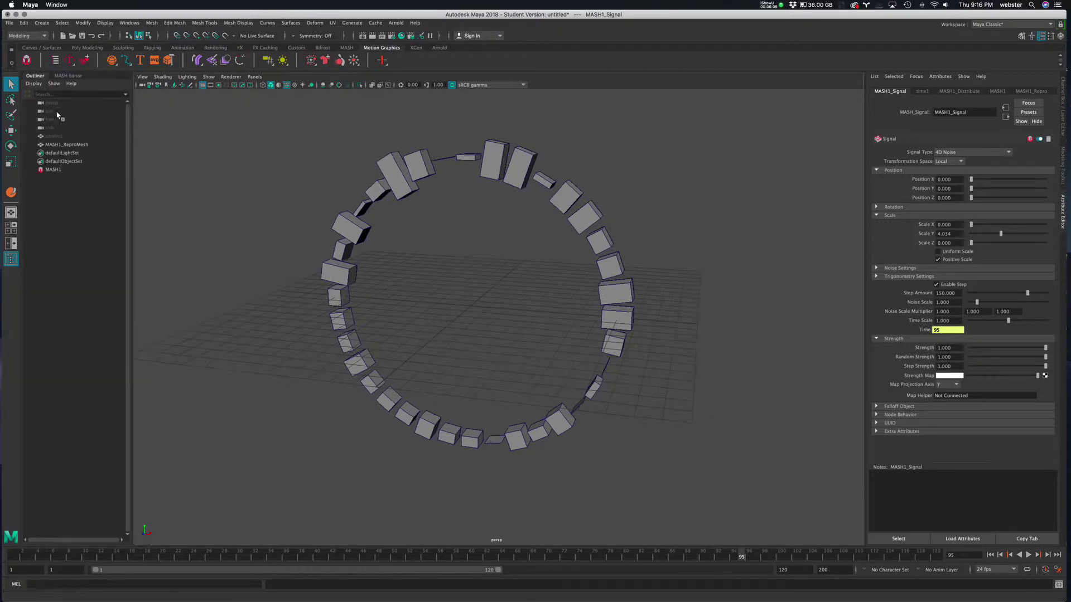
{"action": "left_click", "coordinate": [54, 137]}
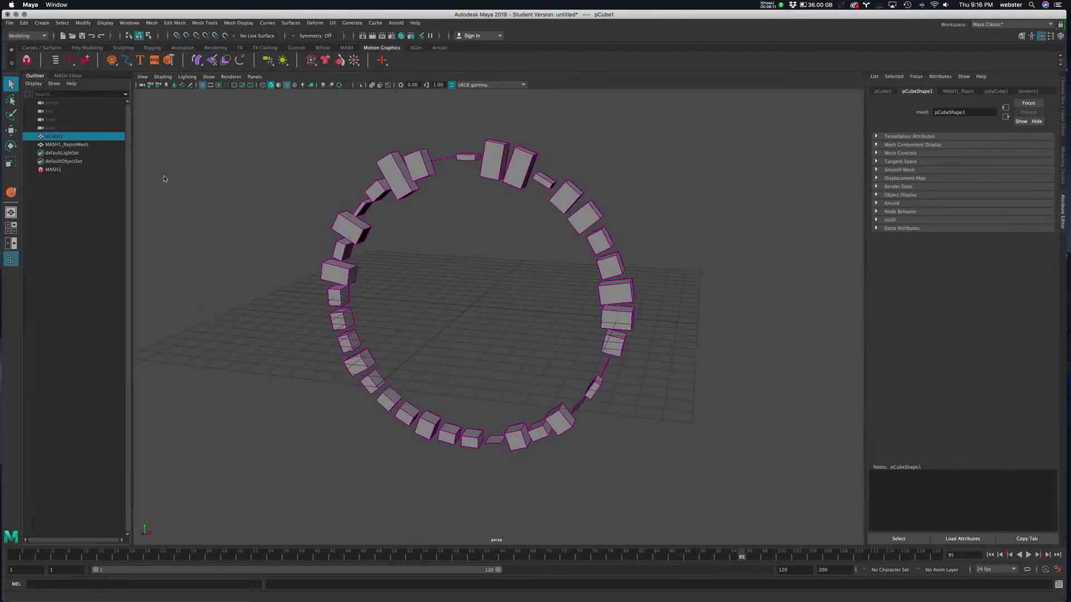
{"action": "scroll", "coordinate": [485, 353], "scroll_direction": "up", "scroll_amount": 8}
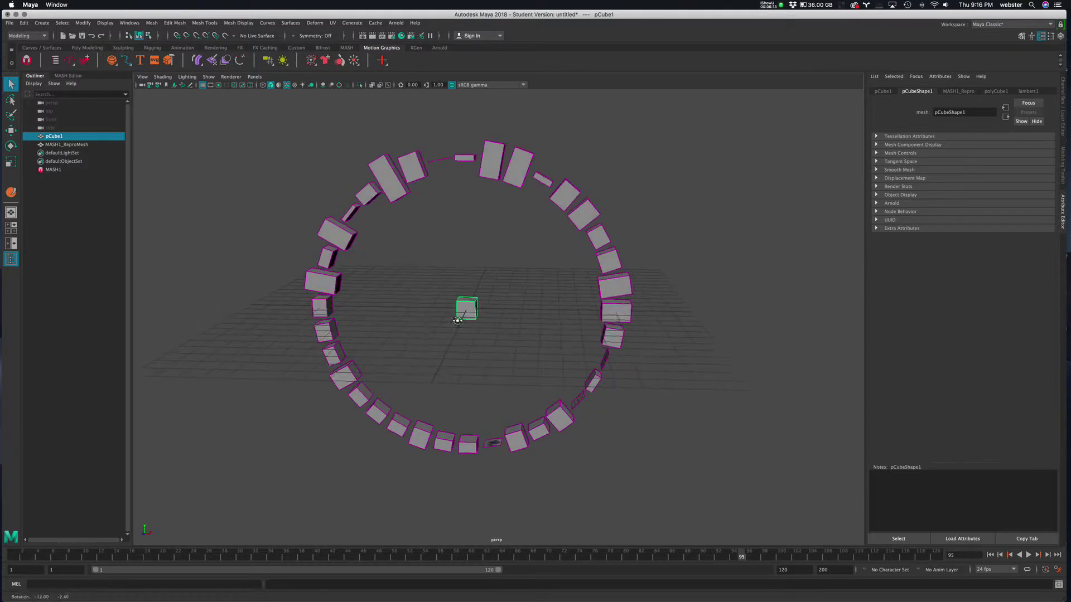
{"action": "left_click_drag", "start_coordinate": [489, 325], "coordinate": [514, 308], "text": "alt"}
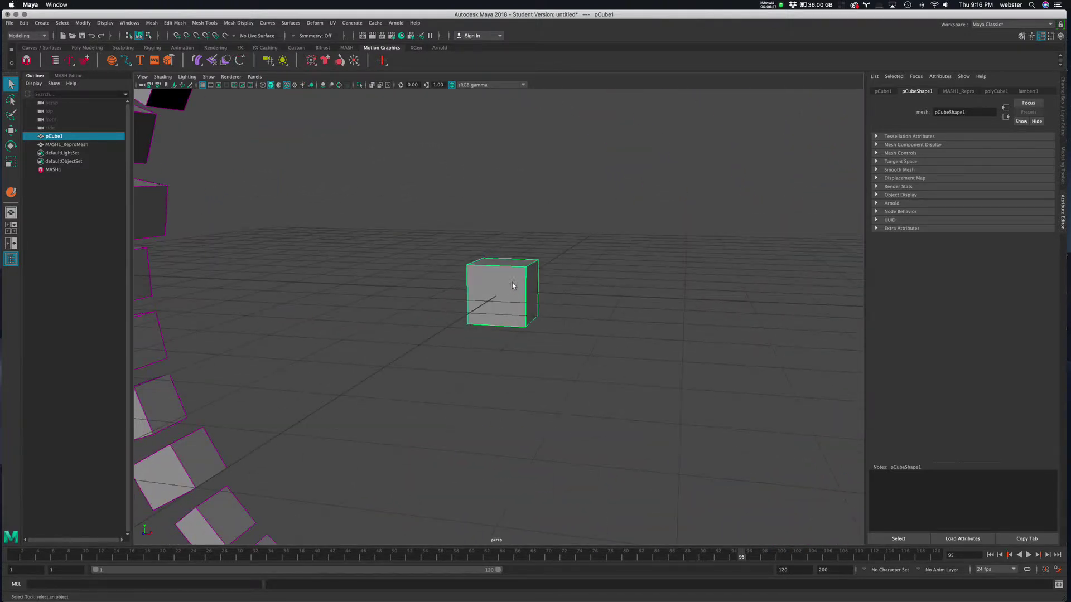
{"action": "right_click_drag", "start_coordinate": [512, 286], "coordinate": [513, 308]}
{"action": "left_click_drag", "start_coordinate": [406, 215], "coordinate": [638, 366]}
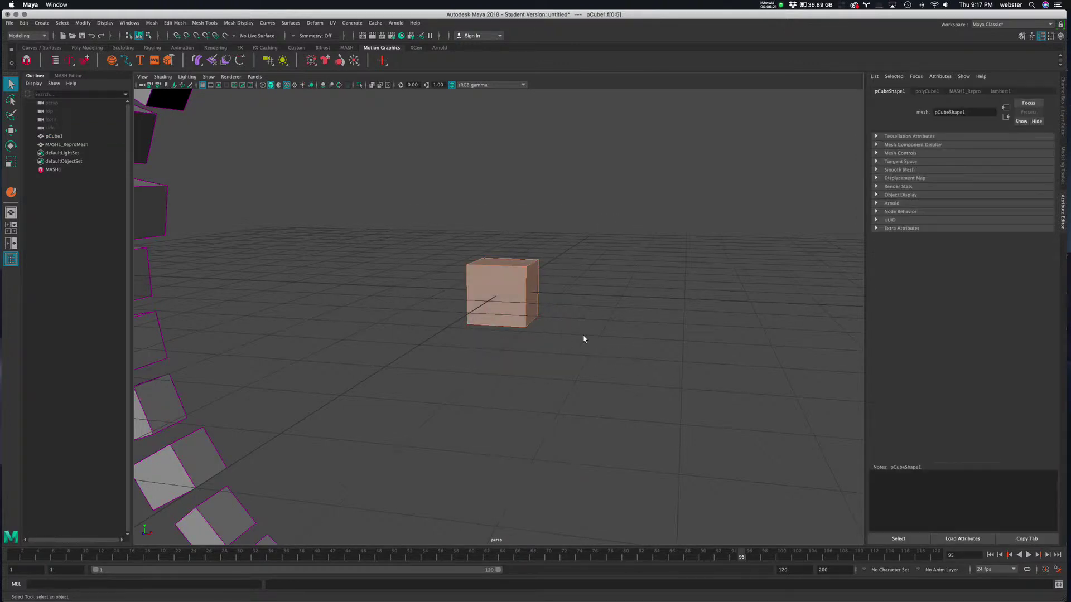
Step: Try to move the source cube's faces upward in the front view
{"action": "scroll", "coordinate": [584, 339], "scroll_direction": "up", "scroll_amount": 1}
{"action": "key", "text": "space"}
{"action": "key", "text": "space"}
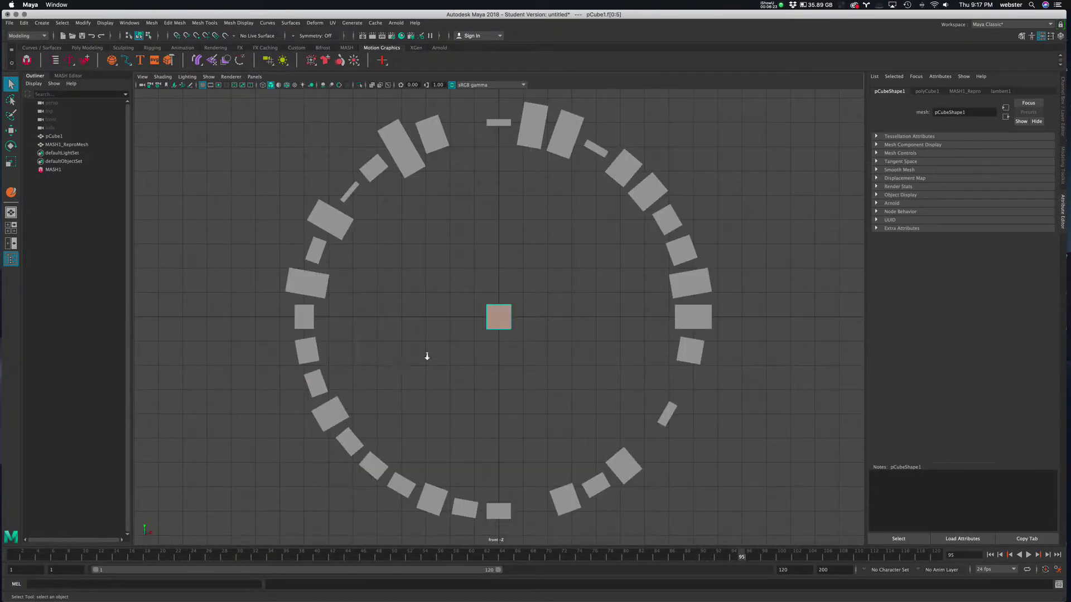
{"action": "key", "text": "f"}
{"action": "scroll", "coordinate": [564, 259], "scroll_direction": "up", "scroll_amount": 2}
{"action": "key", "text": "w"}
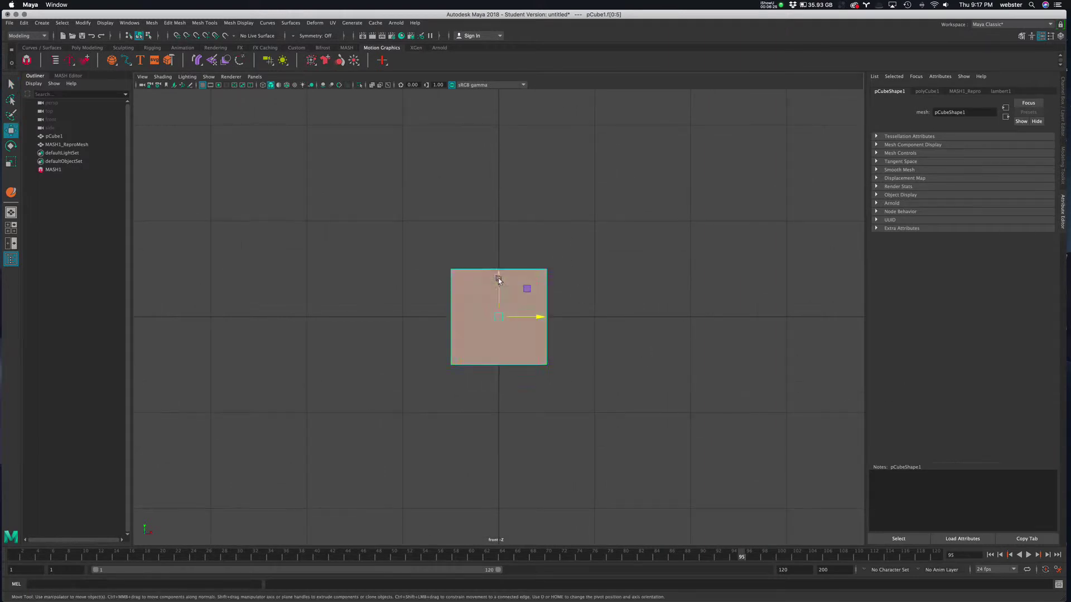
{"action": "left_click_drag", "start_coordinate": [500, 274], "coordinate": [500, 223]}
{"action": "key", "text": "ctrl+z"}
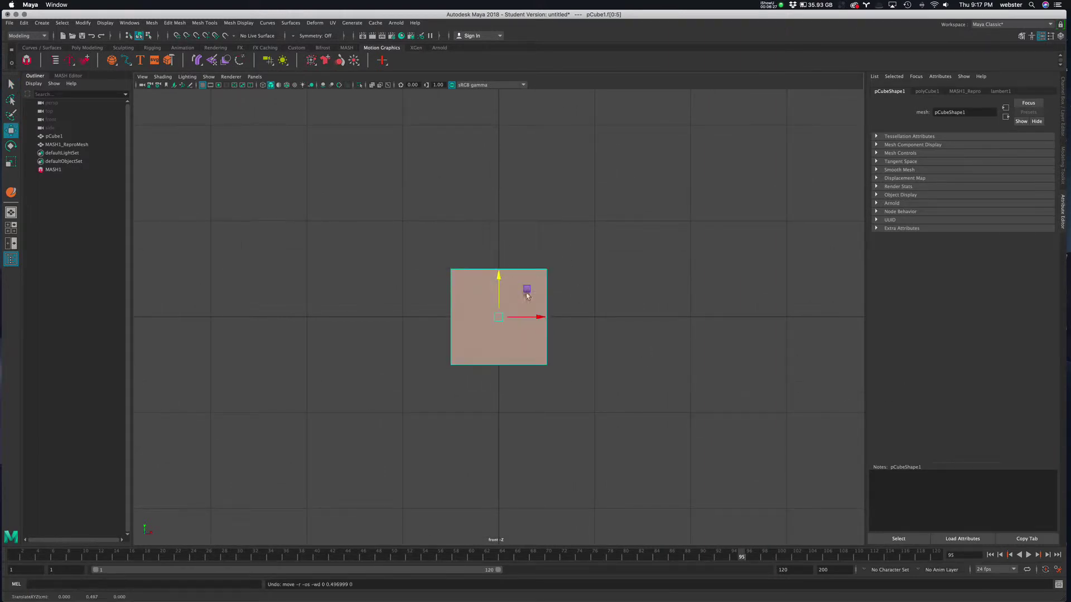
{"action": "scroll", "coordinate": [461, 306], "scroll_direction": "down", "scroll_amount": 5}
{"action": "scroll", "coordinate": [460, 306], "scroll_direction": "down", "scroll_amount": 1}
{"action": "key", "text": "space"}
{"action": "key", "text": "space"}
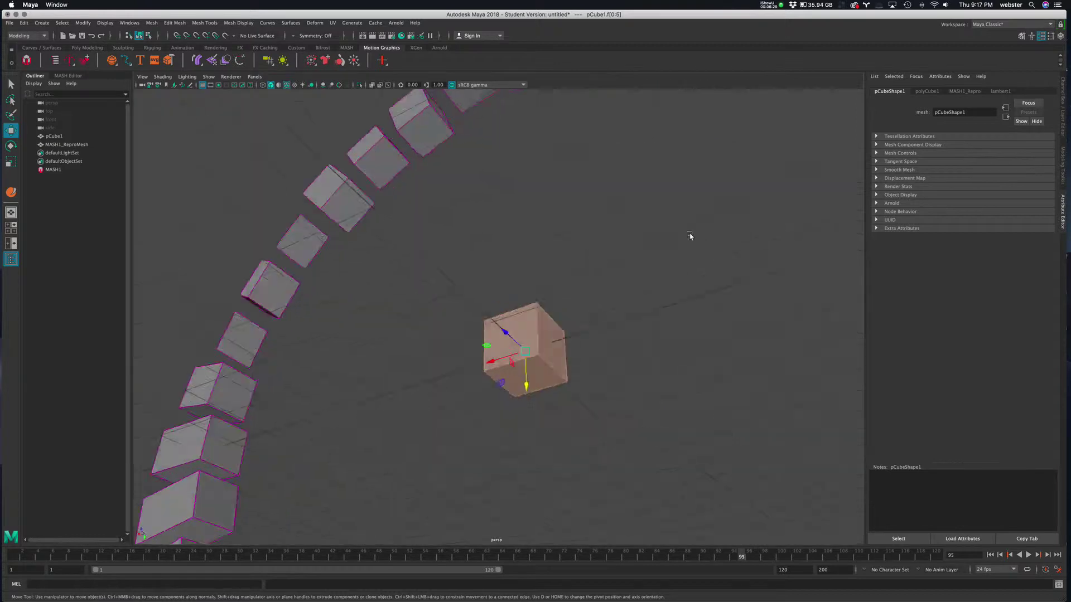
Step: Move all the source cube's faces up in the front view so its base sits on the grid's origin line
{"action": "left_click_drag", "start_coordinate": [690, 235], "coordinate": [496, 254], "text": "alt"}
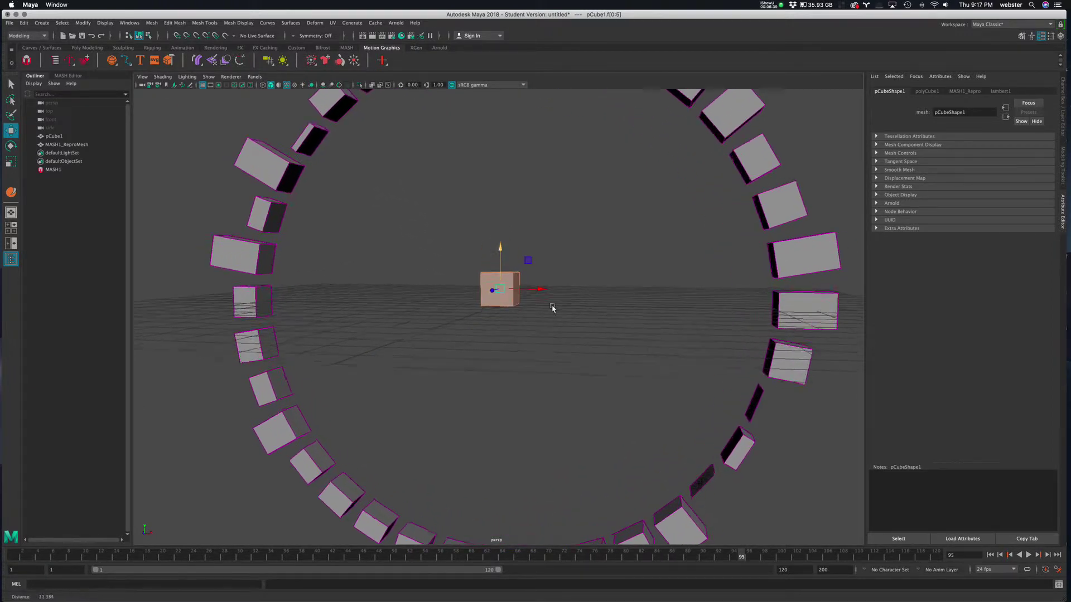
{"action": "scroll", "coordinate": [552, 309], "scroll_direction": "up", "scroll_amount": 5}
{"action": "left_click_drag", "start_coordinate": [558, 313], "coordinate": [486, 393], "text": "alt"}
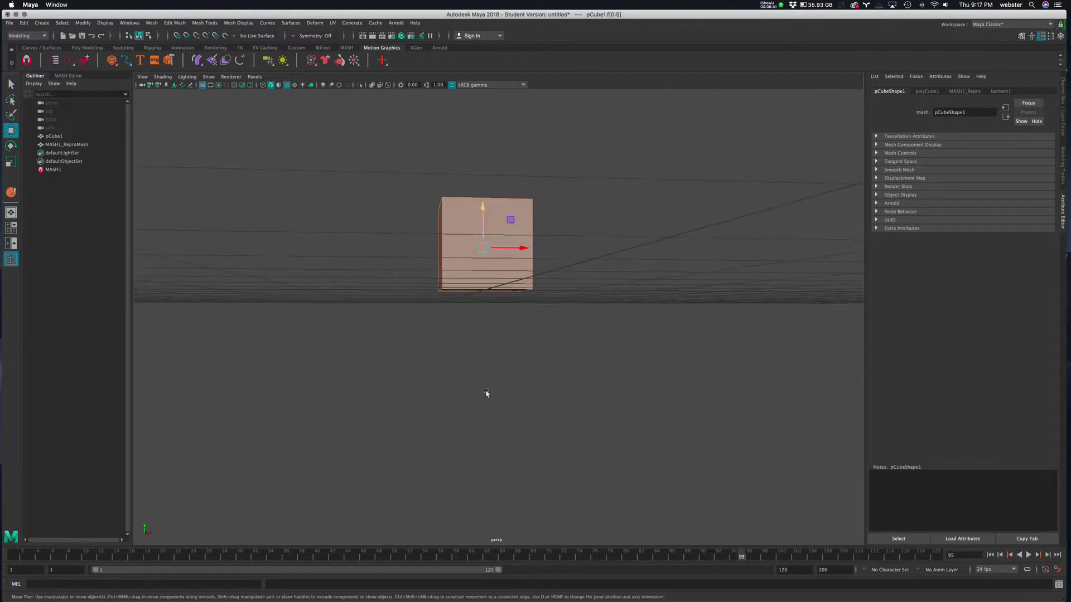
{"action": "key", "text": "space"}
{"action": "key", "text": "space"}
{"action": "scroll", "coordinate": [725, 402], "scroll_direction": "up", "scroll_amount": 10}
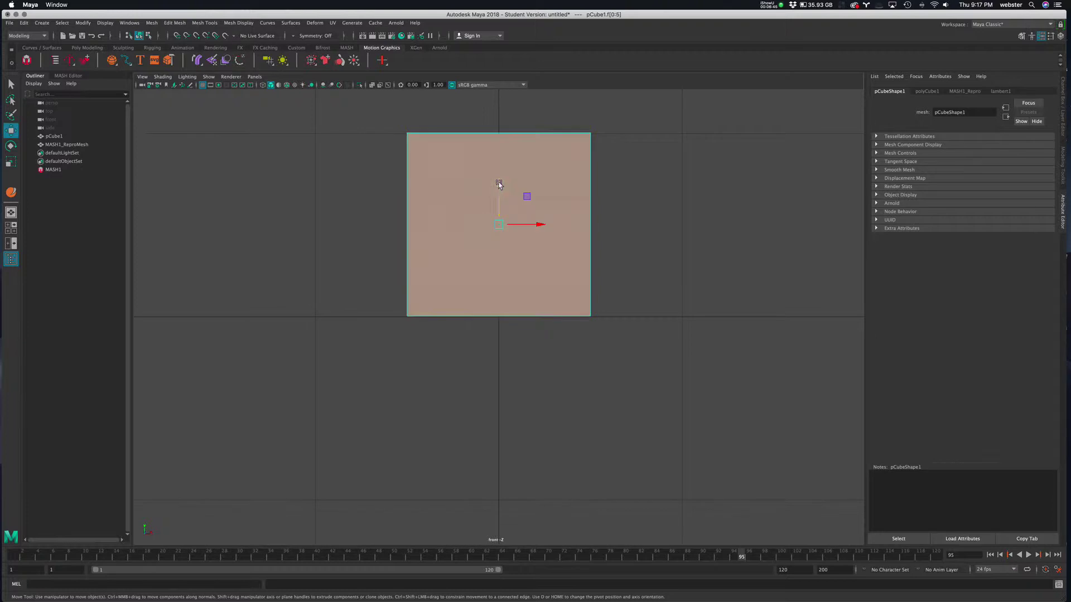
{"action": "left_click_drag", "start_coordinate": [498, 184], "coordinate": [499, 187]}
{"action": "key", "text": "space"}
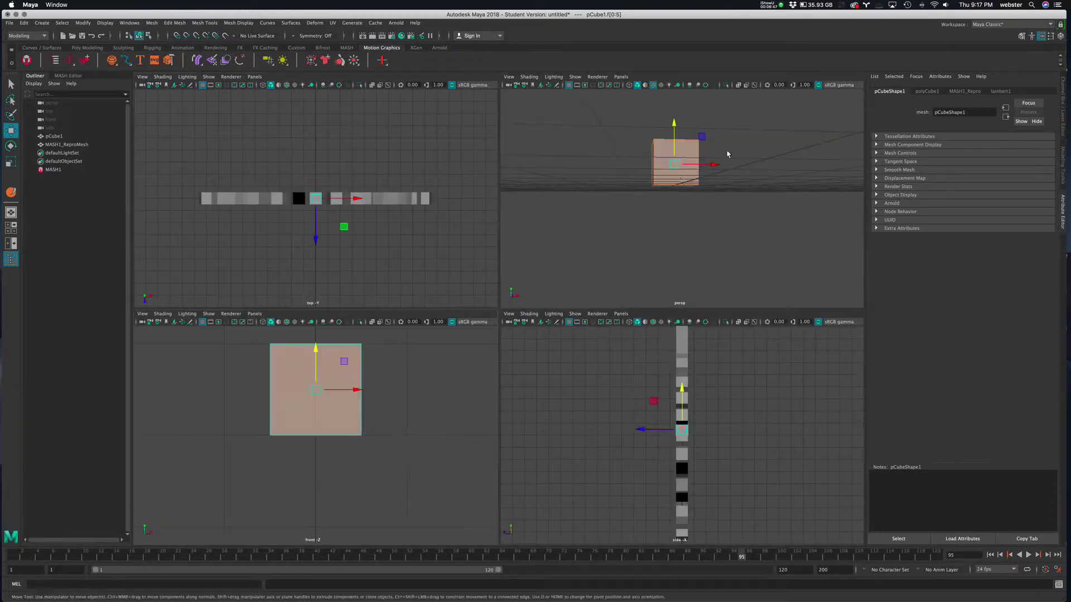
{"action": "key", "text": "space"}
Step: Return the source cube to object mode and select it to check that its pivot lies at the base
{"action": "left_click_drag", "start_coordinate": [636, 203], "coordinate": [558, 223], "text": "alt"}
{"action": "right_click_drag", "start_coordinate": [549, 215], "coordinate": [715, 141]}
{"action": "left_click", "coordinate": [568, 231]}
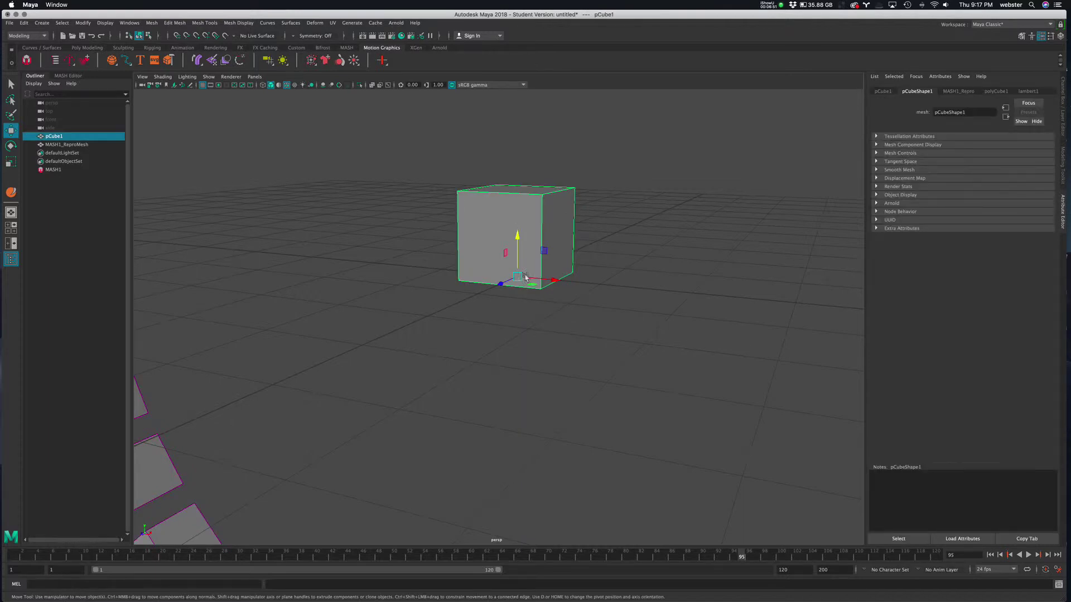
{"action": "left_click_drag", "start_coordinate": [526, 278], "coordinate": [491, 333], "text": "alt"}
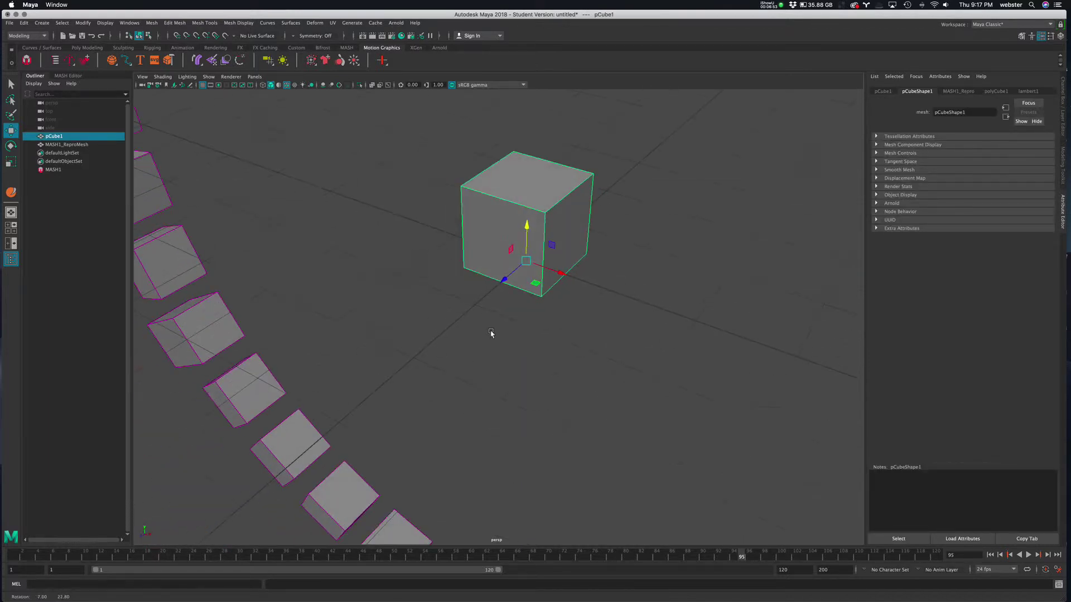
Step: Select the MASH1 network, show its nodes in the MASH Editor, and display the Signal node's attributes
{"action": "right_click_drag", "start_coordinate": [491, 333], "coordinate": [499, 172], "text": "alt"}
{"action": "left_click_drag", "start_coordinate": [499, 172], "coordinate": [570, 195], "text": "alt"}
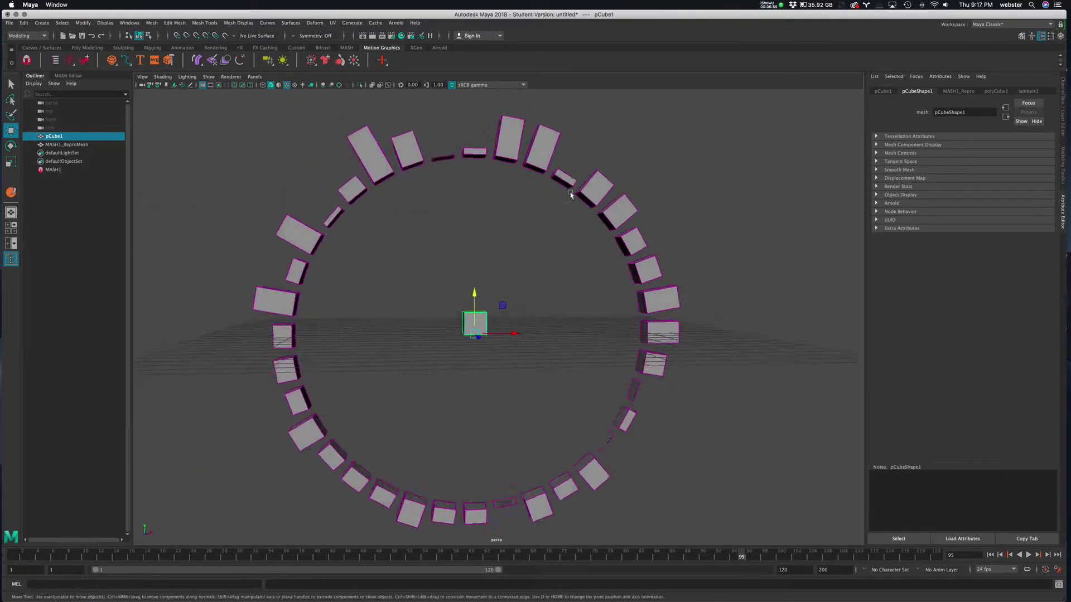
{"action": "middle_click_drag", "start_coordinate": [570, 195], "coordinate": [385, 236], "text": "alt"}
{"action": "left_click_drag", "start_coordinate": [385, 236], "coordinate": [498, 231], "text": "alt"}
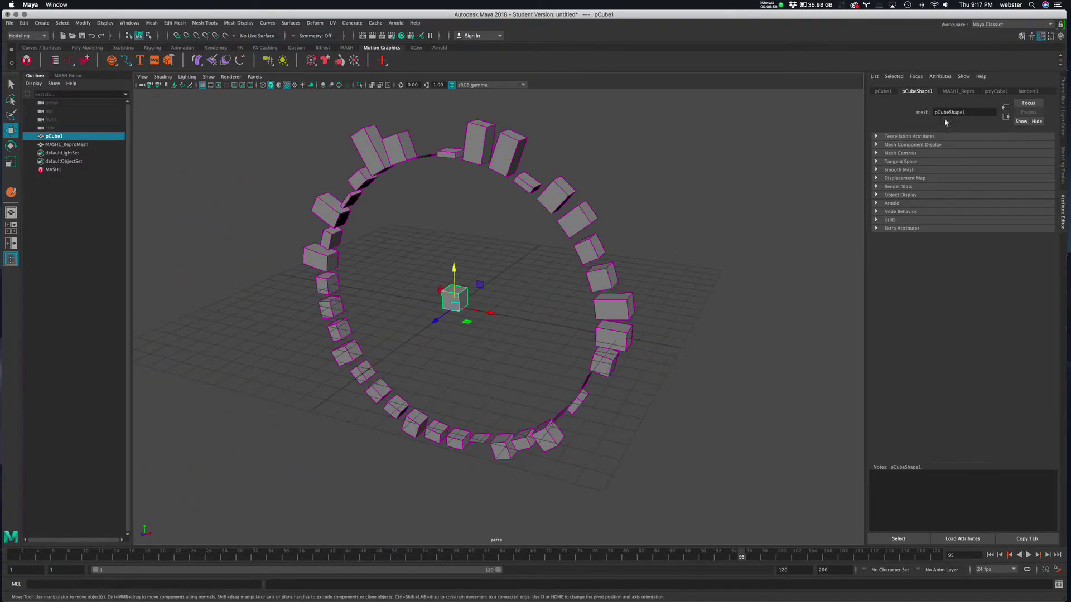
{"action": "left_click", "coordinate": [54, 170]}
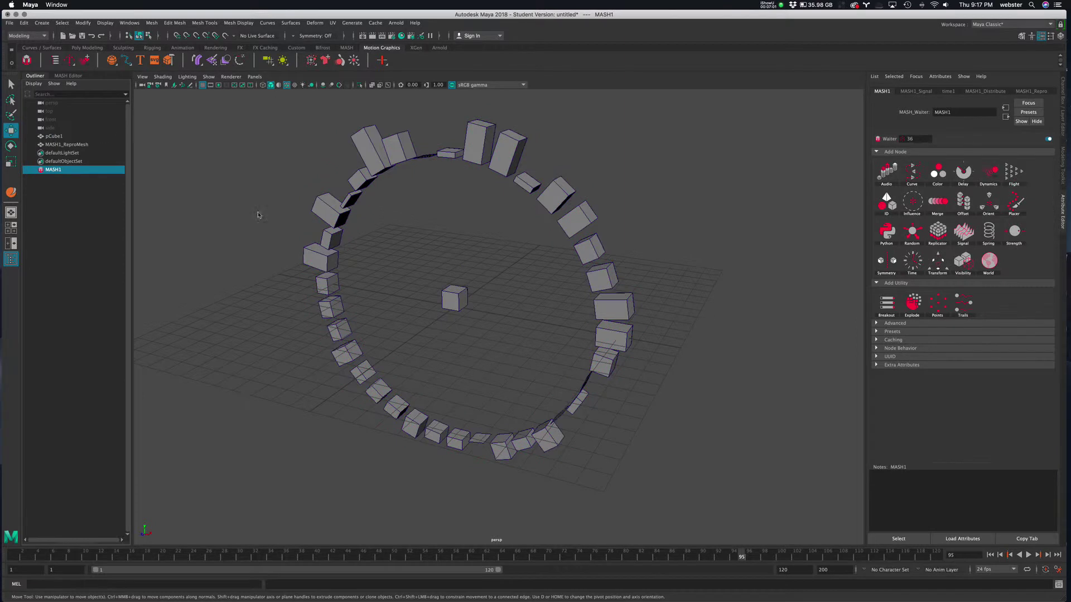
{"action": "left_click", "coordinate": [68, 75]}
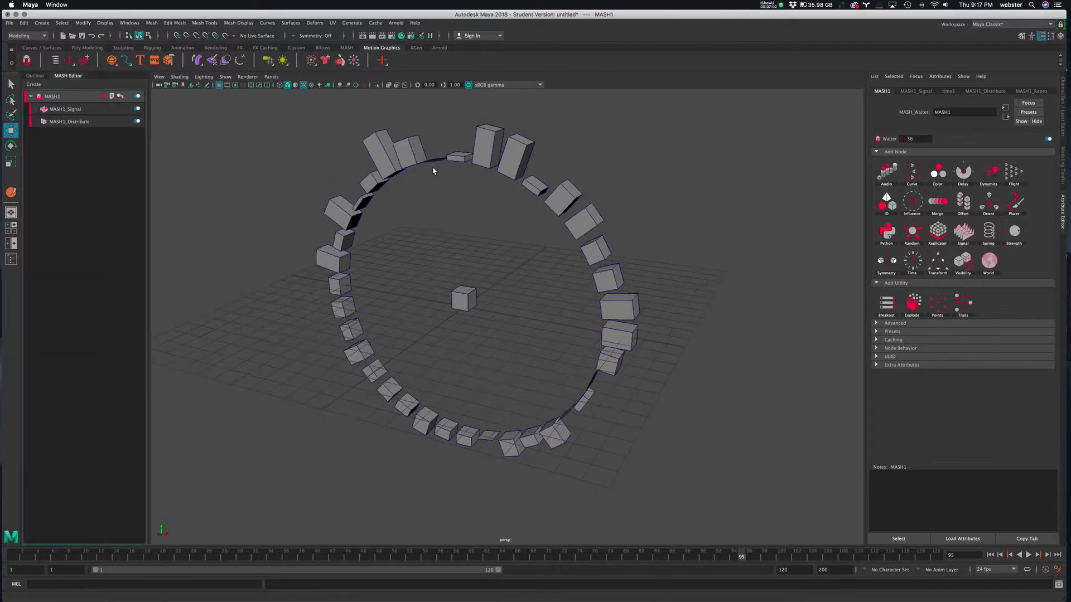
{"action": "left_click", "coordinate": [924, 92]}
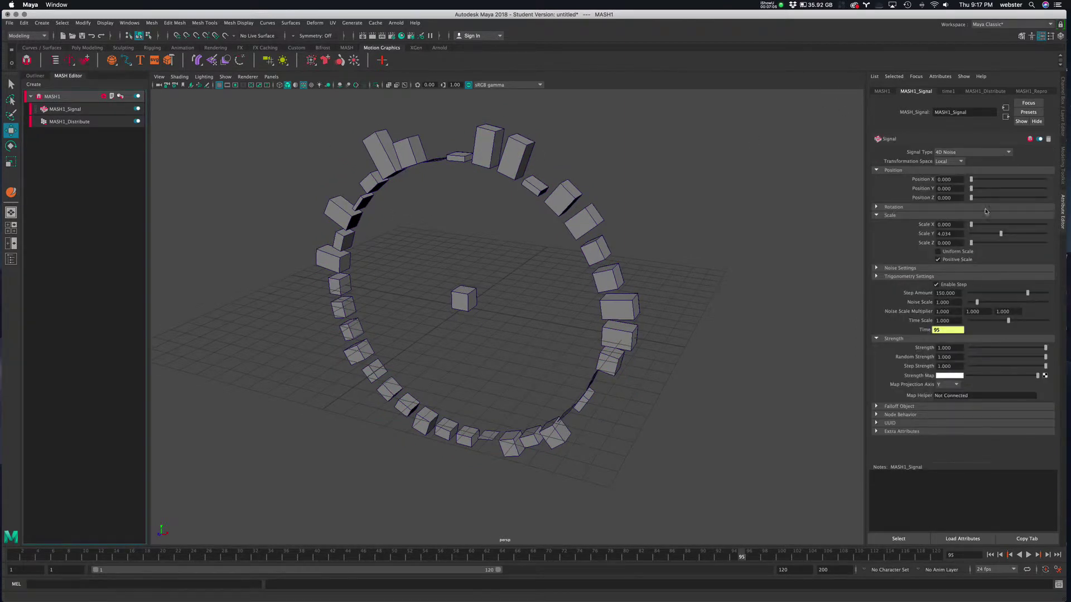
Step: Play the ring animation from the first frame to check how the cubes scale from their bases
{"action": "left_click", "coordinate": [989, 555]}
{"action": "left_click", "coordinate": [1029, 555]}
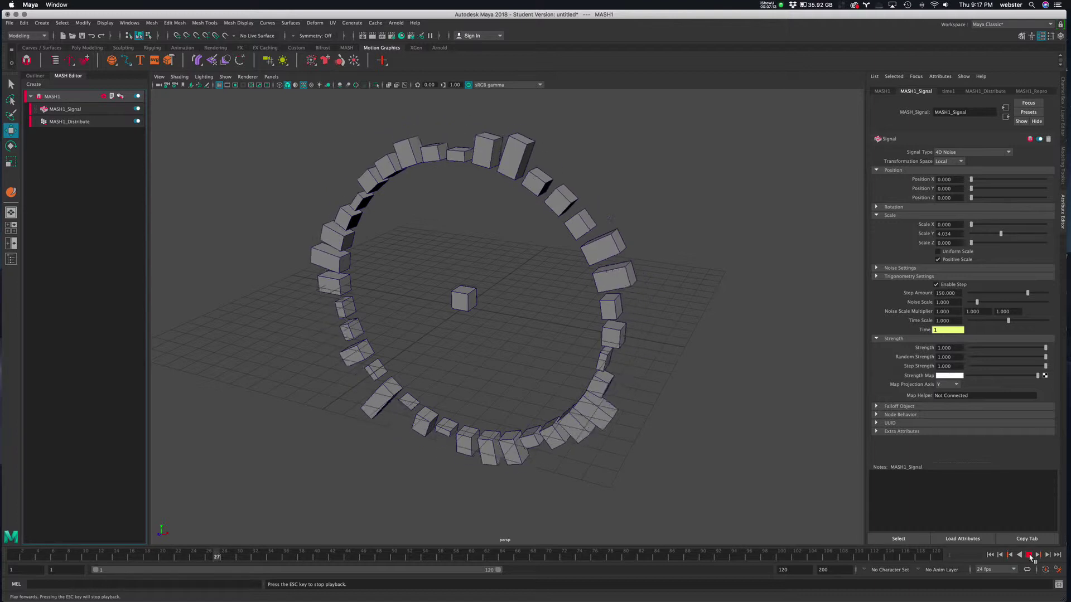
{"action": "left_click", "coordinate": [1030, 555]}
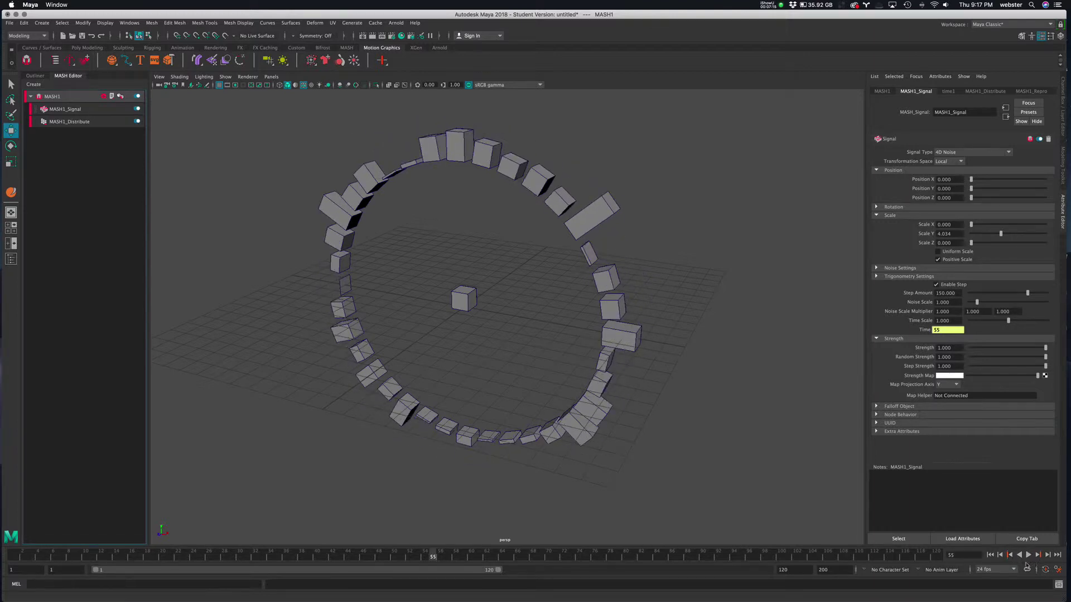
Step: Turn on Two Sided Lighting in the perspective view so the ring's dark cube faces are lit
{"action": "left_click_drag", "start_coordinate": [612, 400], "coordinate": [684, 387], "text": "alt"}
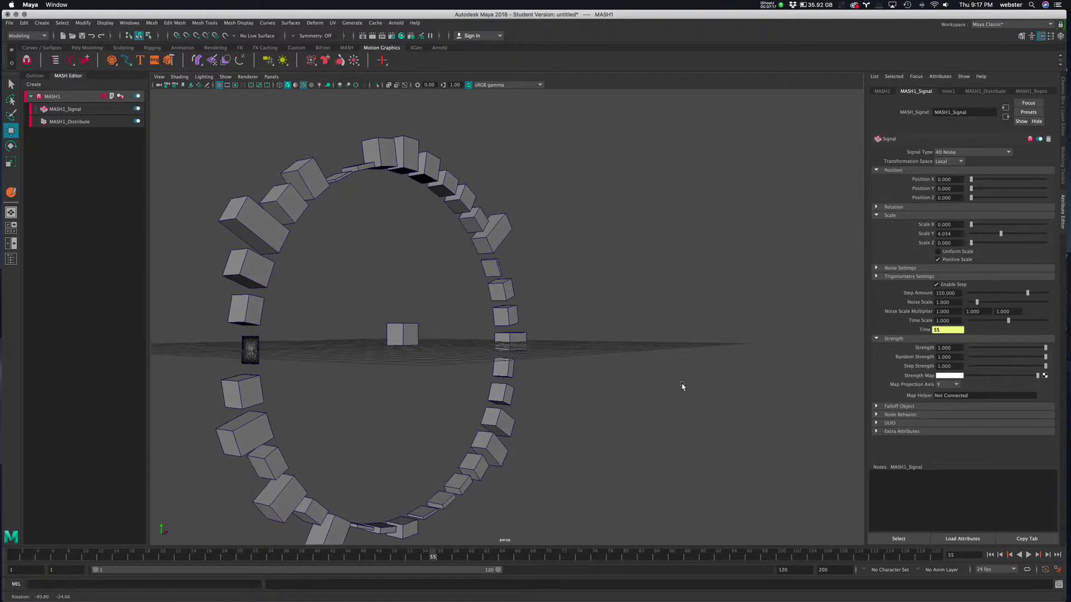
{"action": "left_click", "coordinate": [230, 78]}
{"action": "mouse_move", "coordinate": [205, 78]}
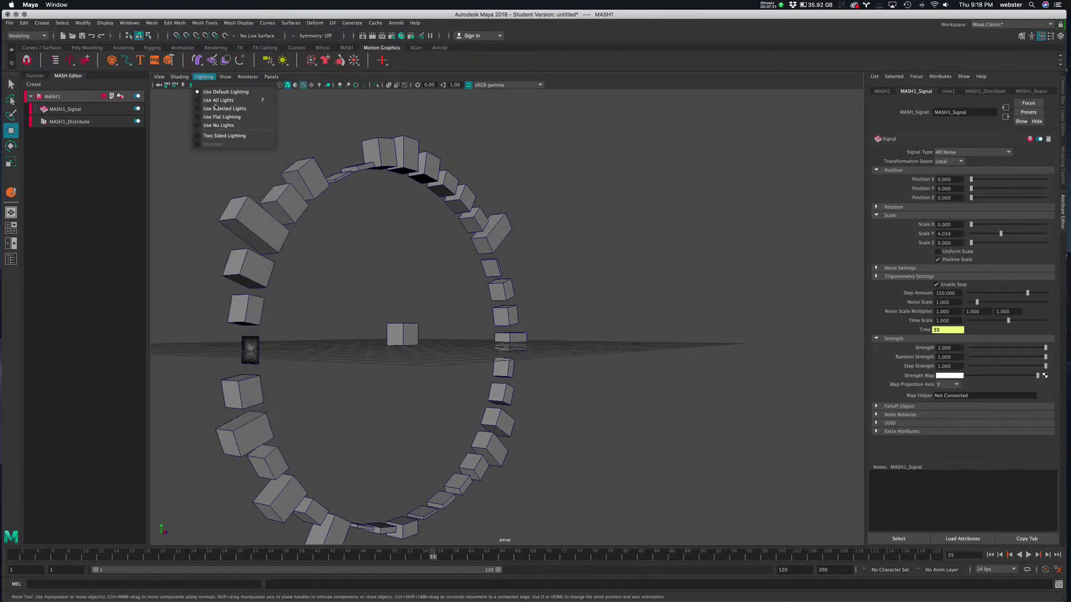
{"action": "left_click", "coordinate": [220, 137]}
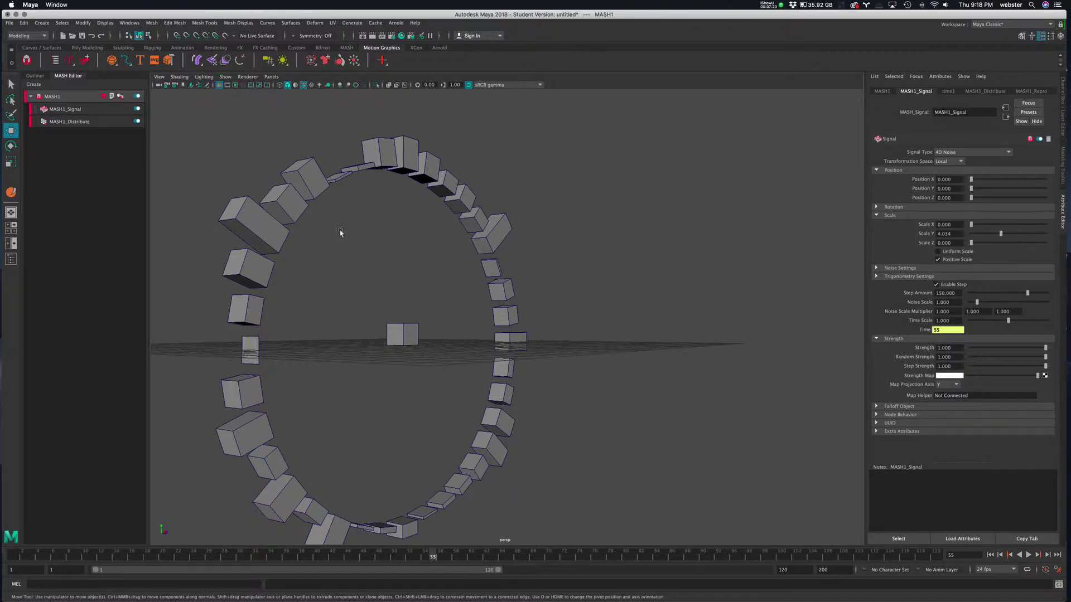
{"action": "left_click_drag", "start_coordinate": [363, 280], "coordinate": [352, 301], "text": "alt"}
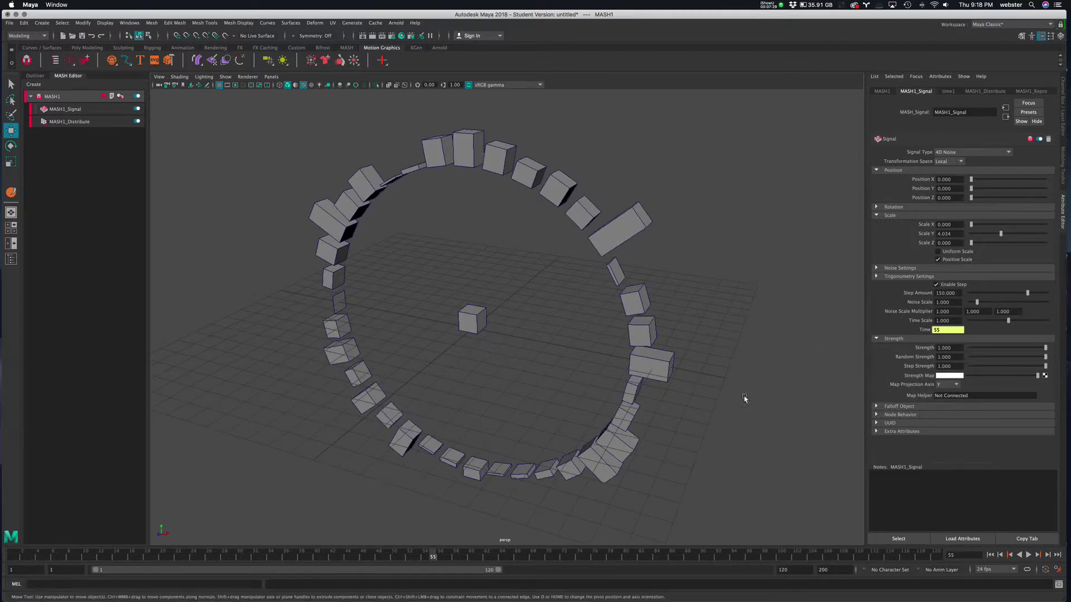
Step: Rewind to the start and replay the animation to review the 4D Noise motion
{"action": "left_click", "coordinate": [990, 555]}
{"action": "left_click", "coordinate": [1029, 555]}
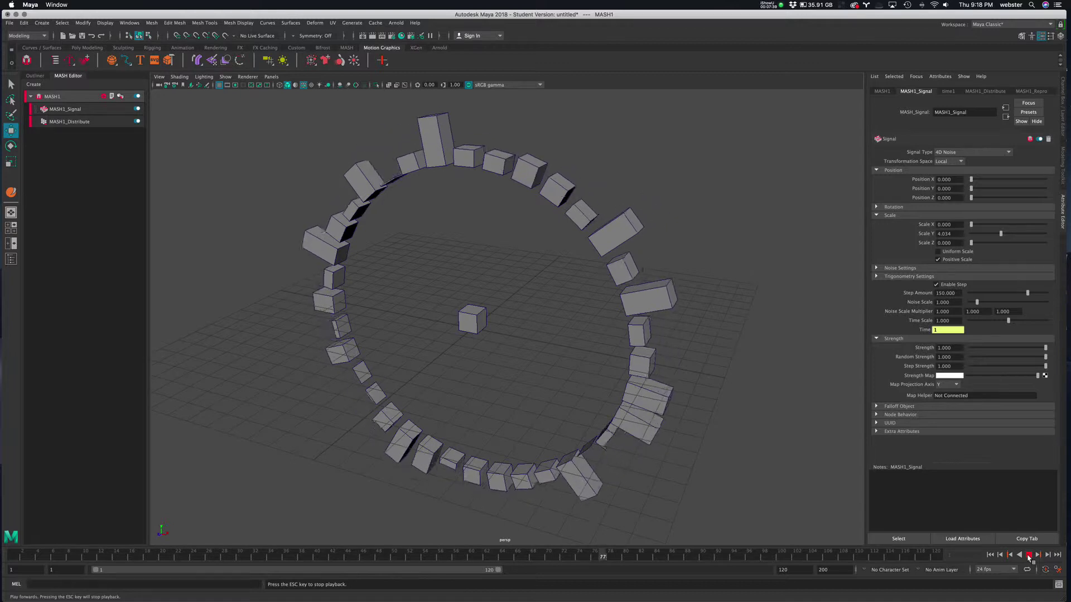
{"action": "left_click", "coordinate": [1029, 556]}
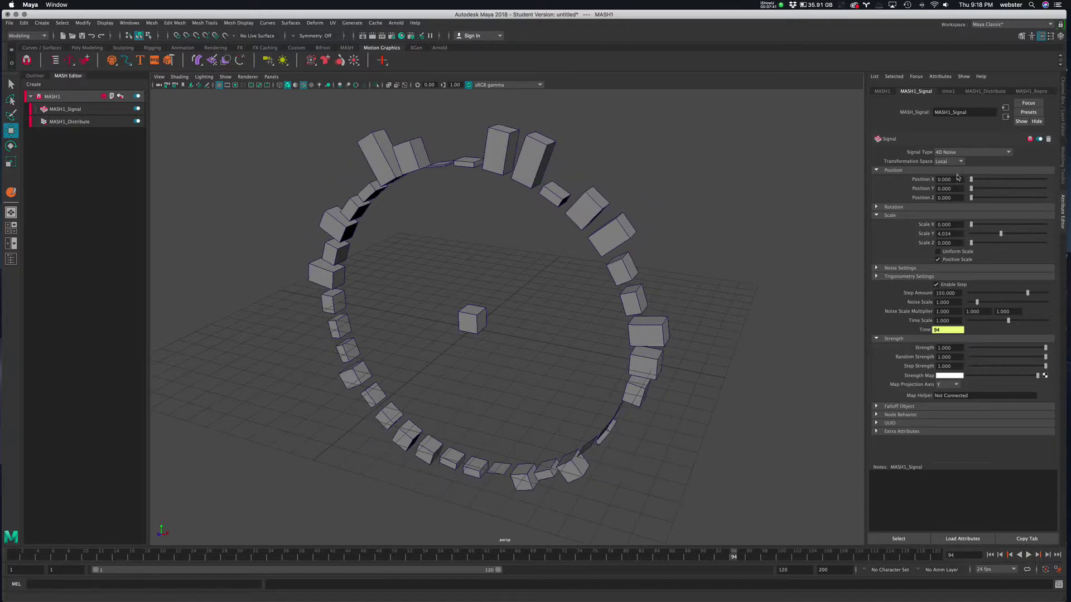
Step: Try Looping Noise as the Signal node's signal type and preview its animation
{"action": "left_click", "coordinate": [971, 153]}
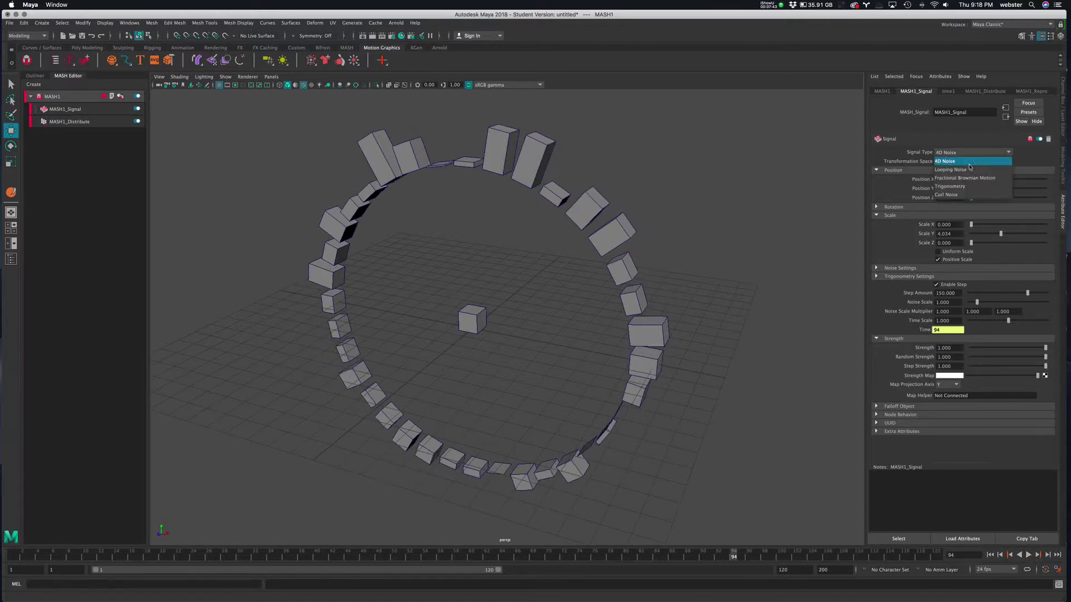
{"action": "left_click", "coordinate": [965, 170]}
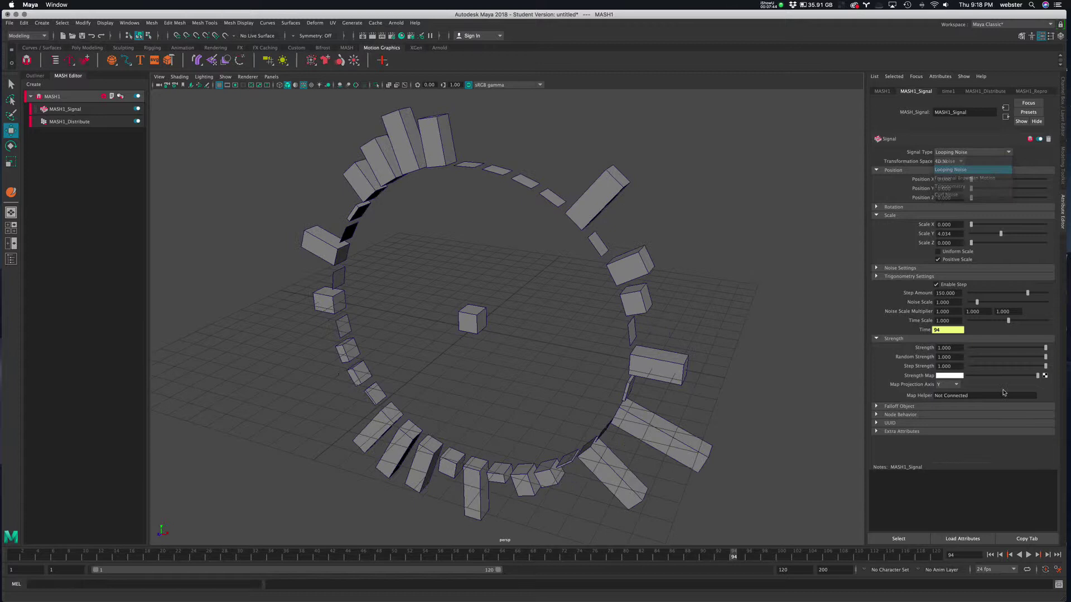
{"action": "left_click", "coordinate": [1029, 555]}
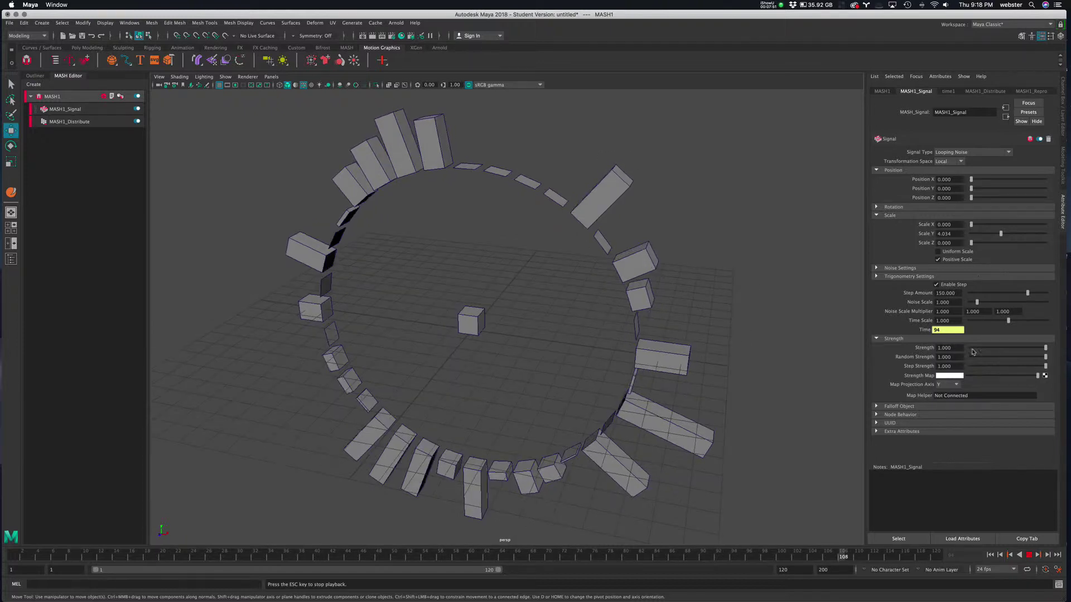
{"action": "left_click", "coordinate": [1029, 556]}
Step: Set the Signal Type to Fractional Brownian Motion, play the animation, and look over the Noise Settings
{"action": "left_click", "coordinate": [990, 153]}
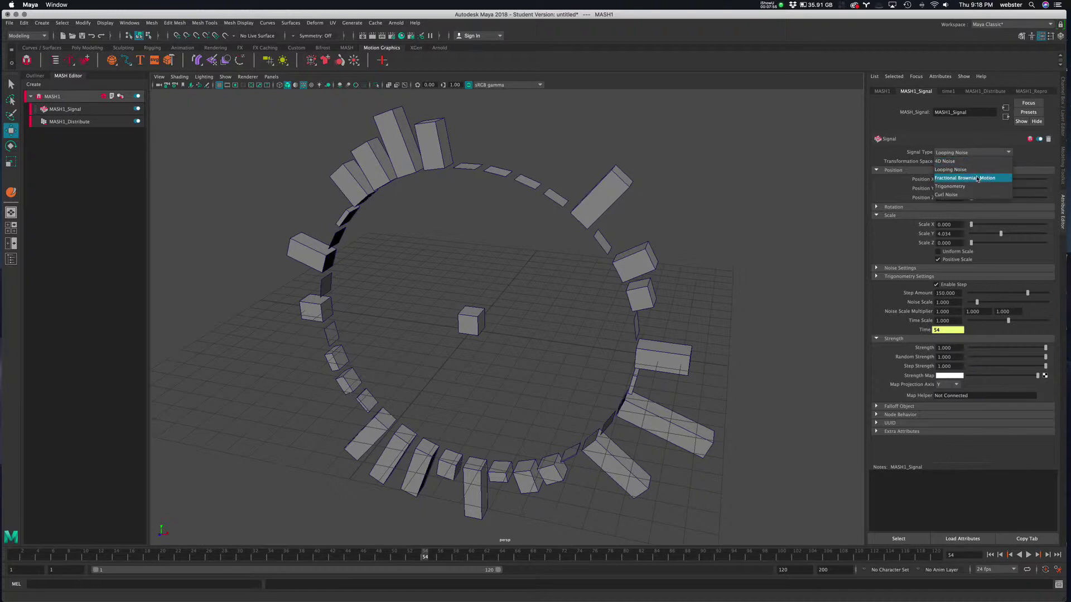
{"action": "left_click", "coordinate": [977, 178]}
{"action": "left_click", "coordinate": [1029, 555]}
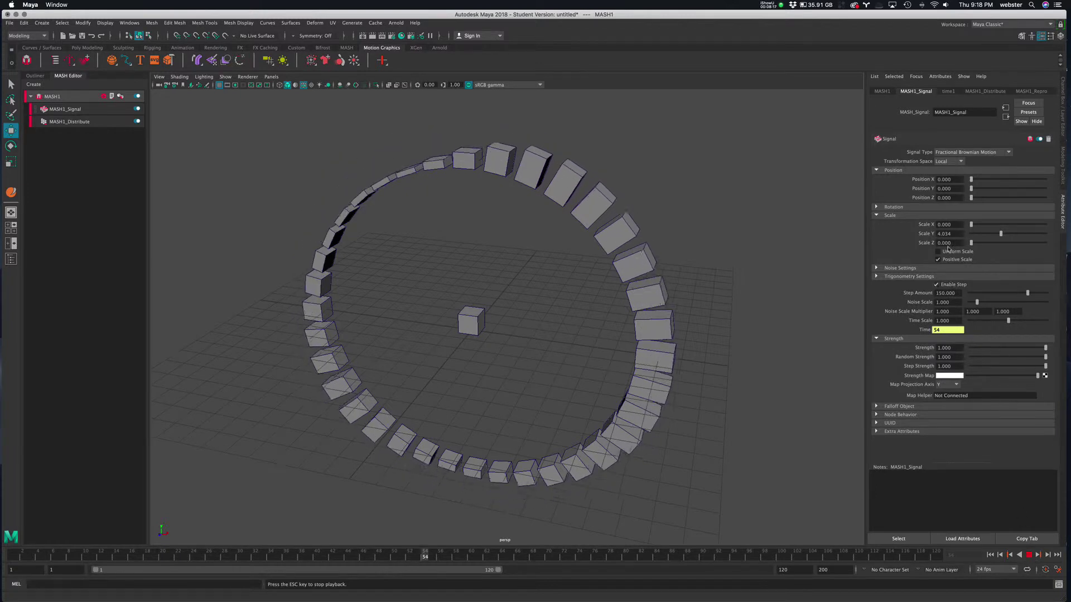
{"action": "left_click", "coordinate": [876, 269]}
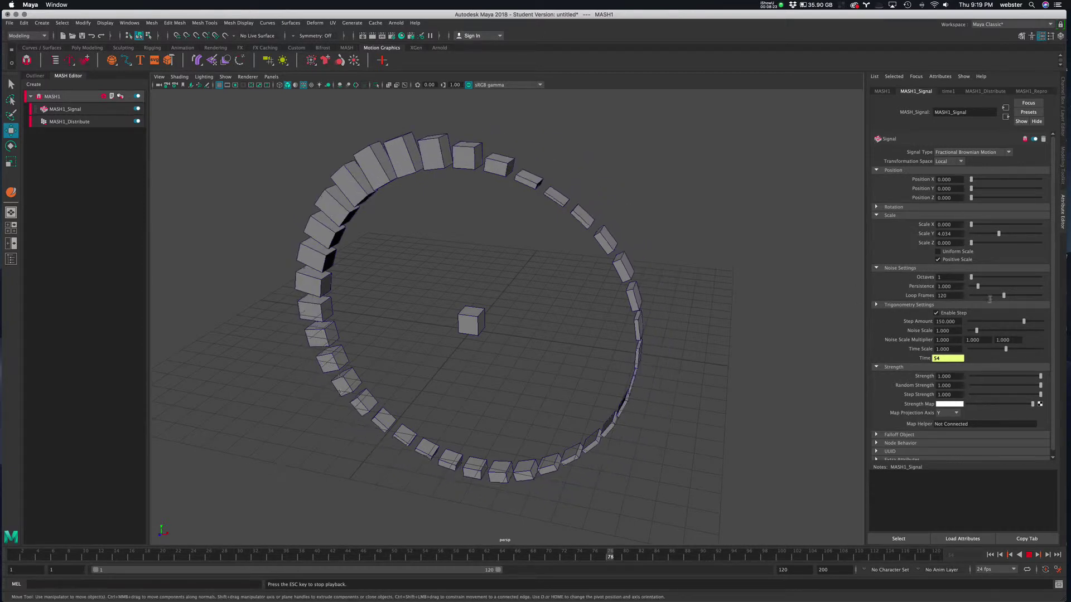
{"action": "left_click", "coordinate": [915, 268]}
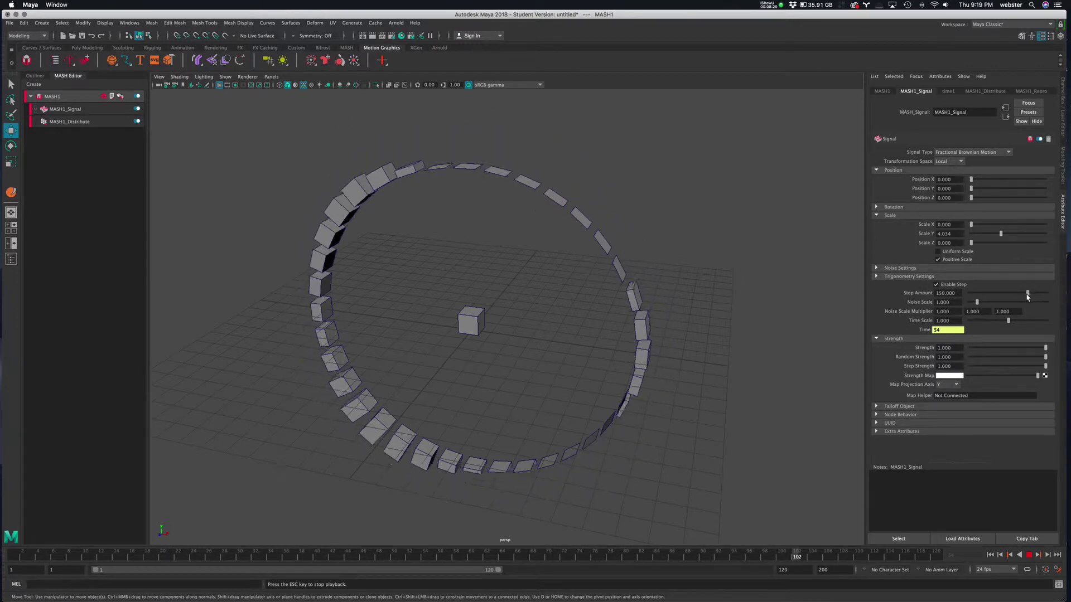
Step: Try a lower Step Amount of about 32.6 on the Signal node and preview the animation
{"action": "mouse_move", "coordinate": [1031, 294]}
{"action": "left_mouse_down"}
{"action": "mouse_move", "coordinate": [980, 291]}
{"action": "mouse_move", "coordinate": [975, 299]}
{"action": "mouse_move", "coordinate": [1019, 293]}
{"action": "left_mouse_up"}
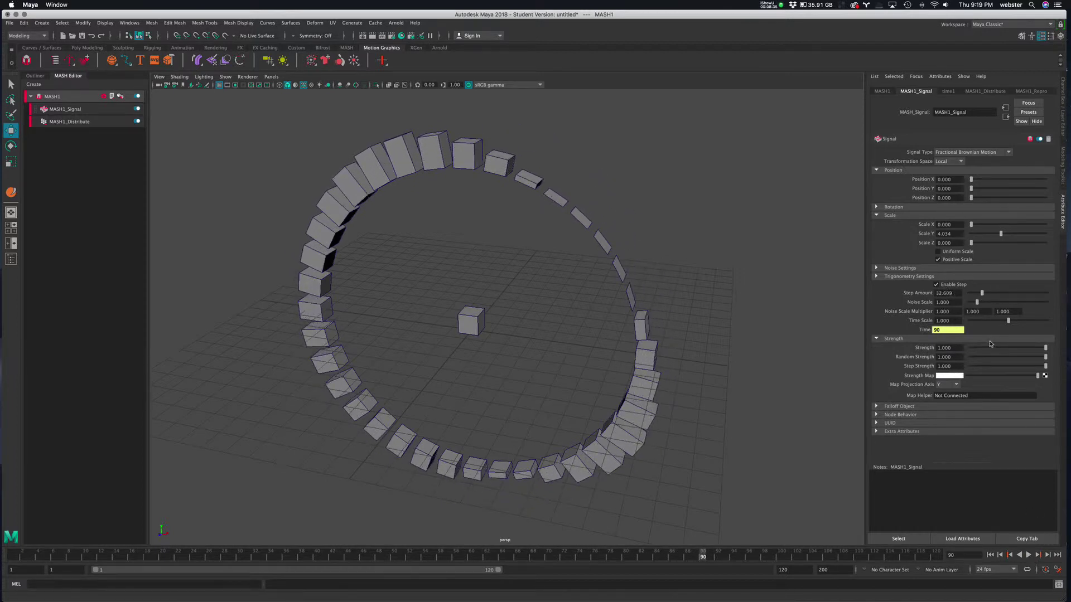
{"action": "left_click", "coordinate": [1029, 555]}
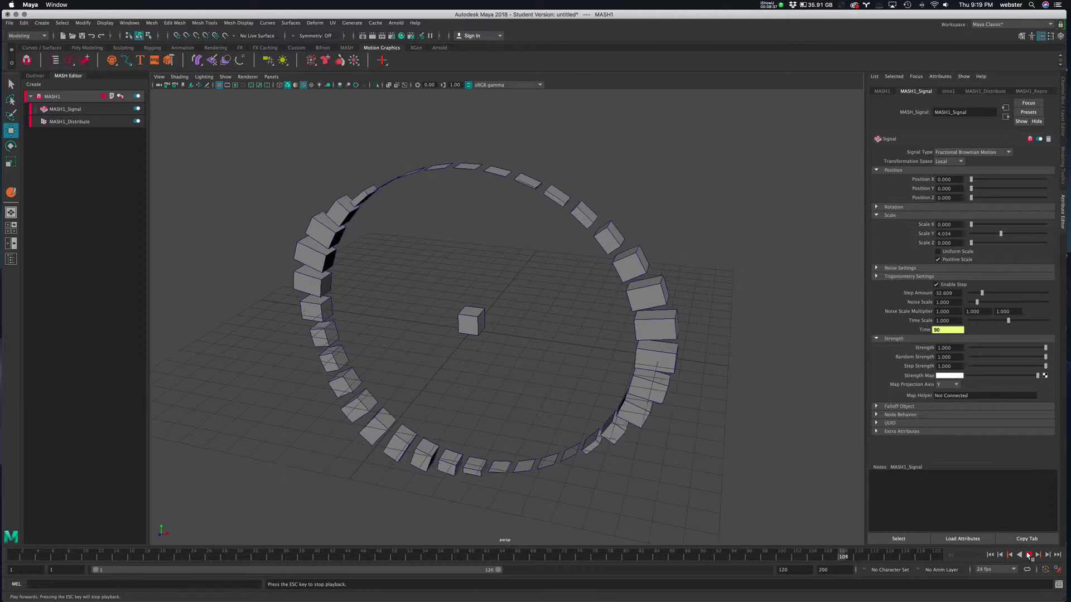
{"action": "left_click", "coordinate": [1029, 555]}
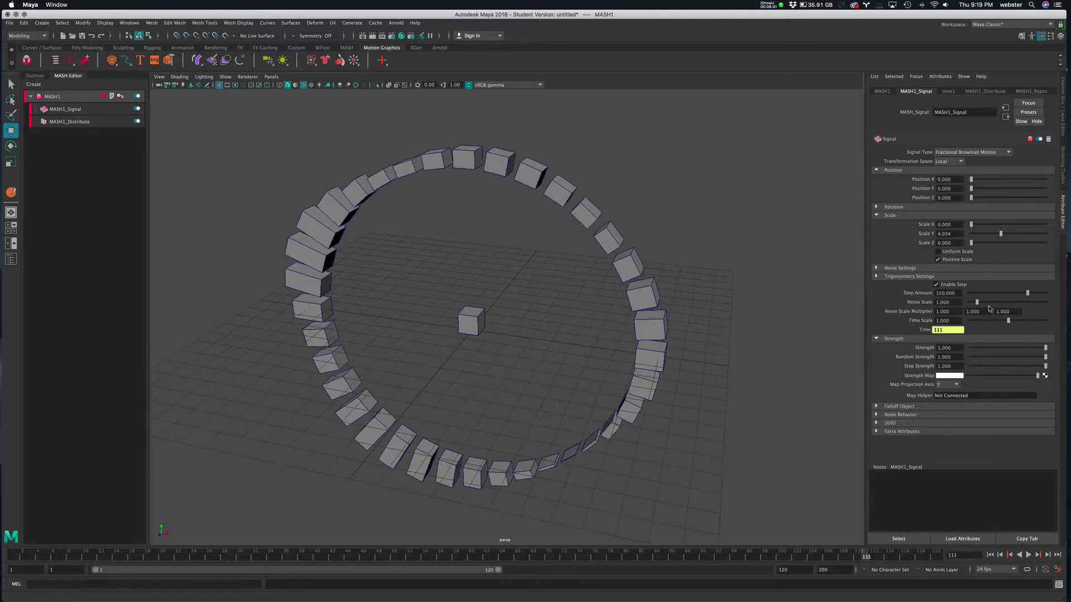
Step: Try a Noise Scale of 10 with a Time Scale of about 0.77 while the animation plays
{"action": "left_click", "coordinate": [1030, 555]}
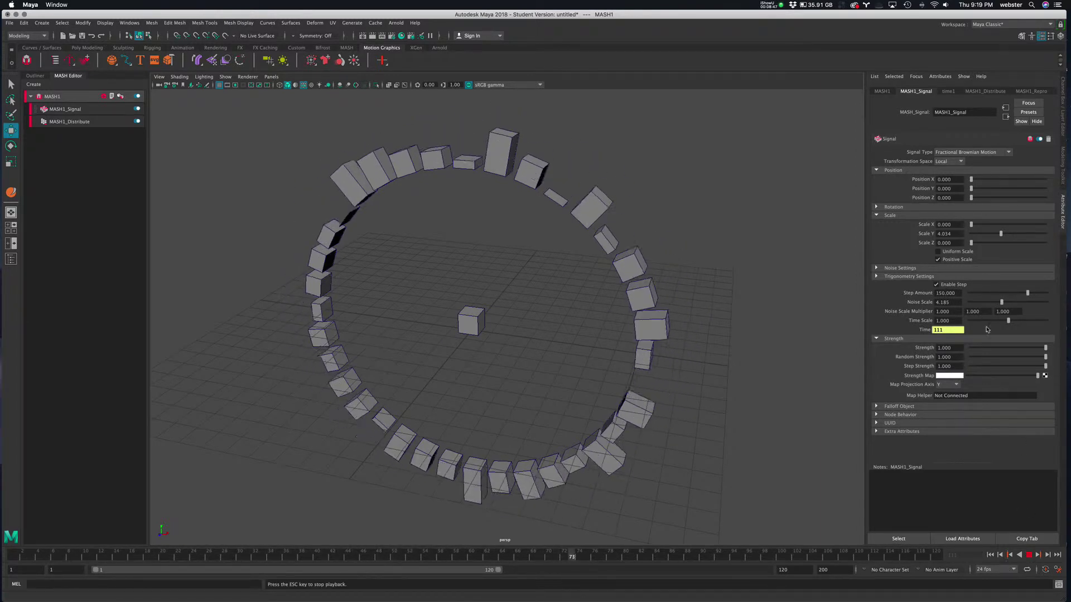
{"action": "left_click_drag", "start_coordinate": [1008, 321], "coordinate": [977, 322]}
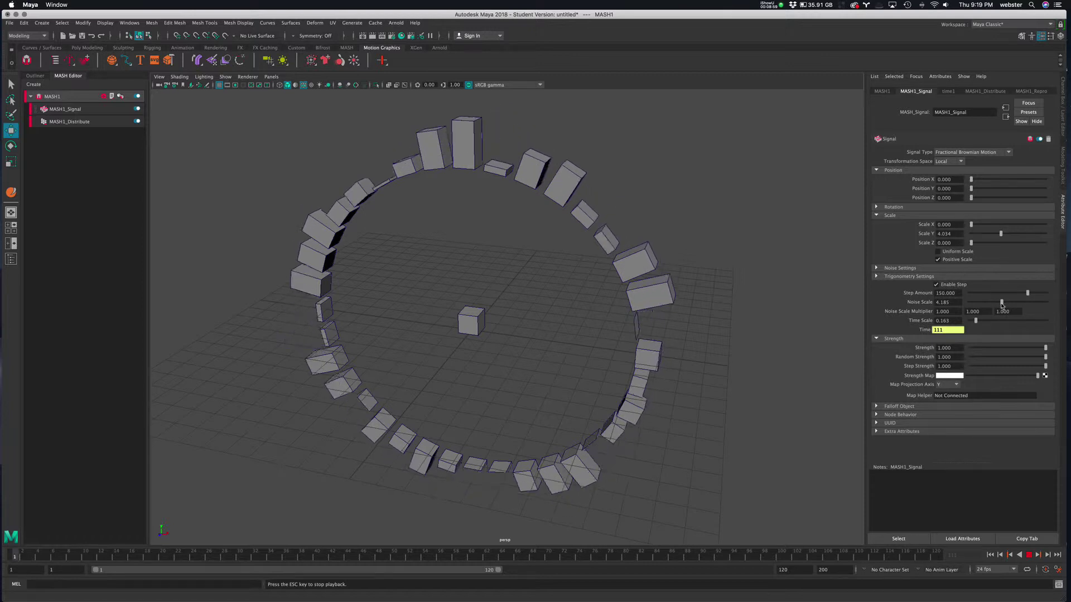
{"action": "left_click_drag", "start_coordinate": [1002, 302], "coordinate": [1048, 305]}
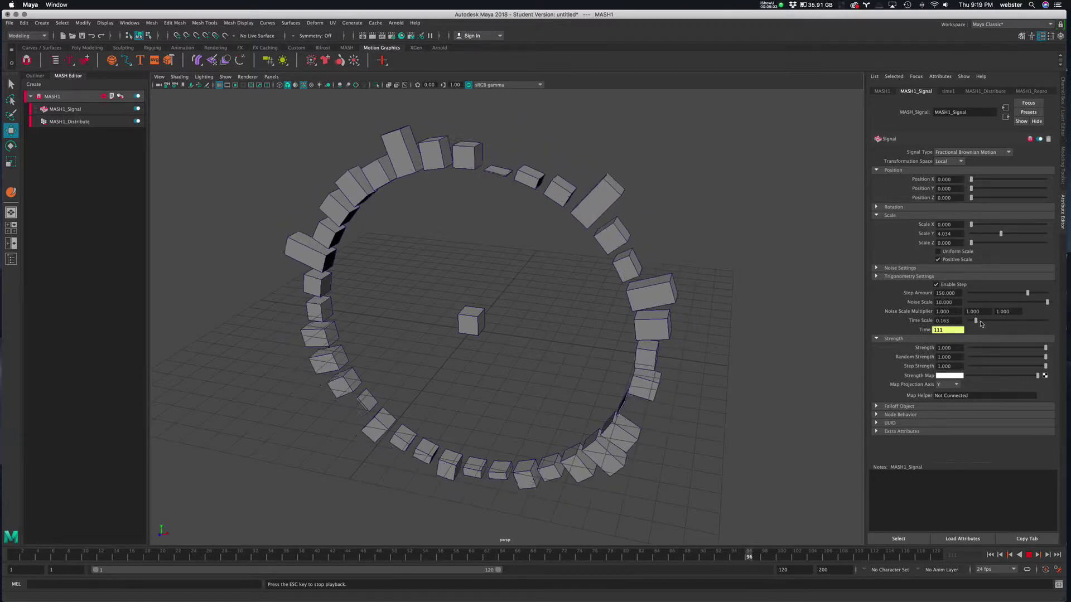
{"action": "left_click_drag", "start_coordinate": [976, 321], "coordinate": [999, 322]}
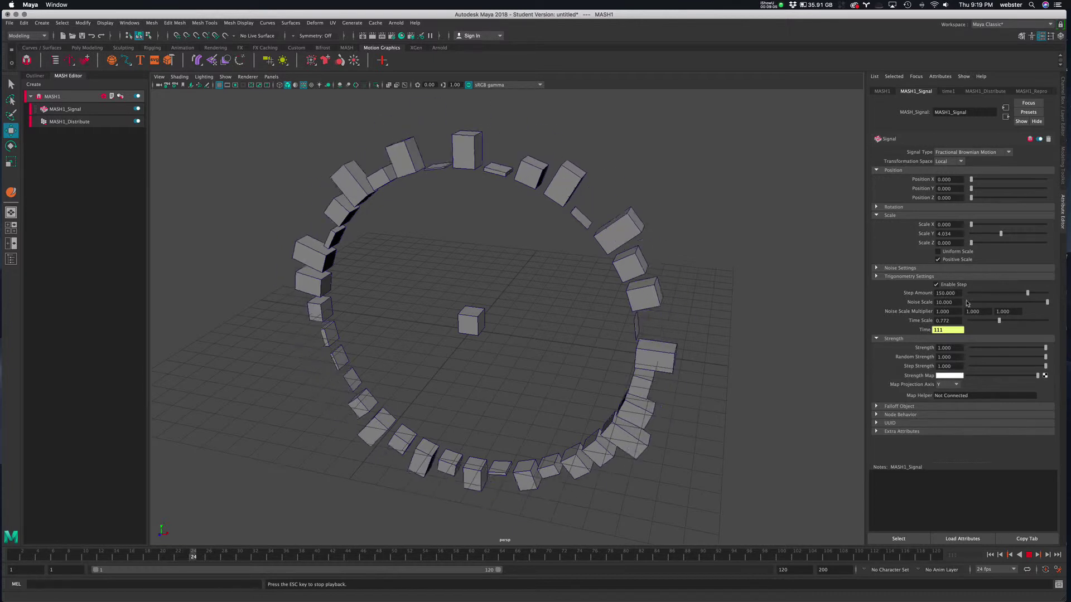
Step: Set the Signal node's Noise Scale to about 2.12 and Time Scale to about 0.78 during playback, and stop the animation
{"action": "mouse_move", "coordinate": [968, 303]}
{"action": "left_mouse_down"}
{"action": "mouse_move", "coordinate": [990, 304]}
{"action": "mouse_move", "coordinate": [977, 306]}
{"action": "left_mouse_up"}
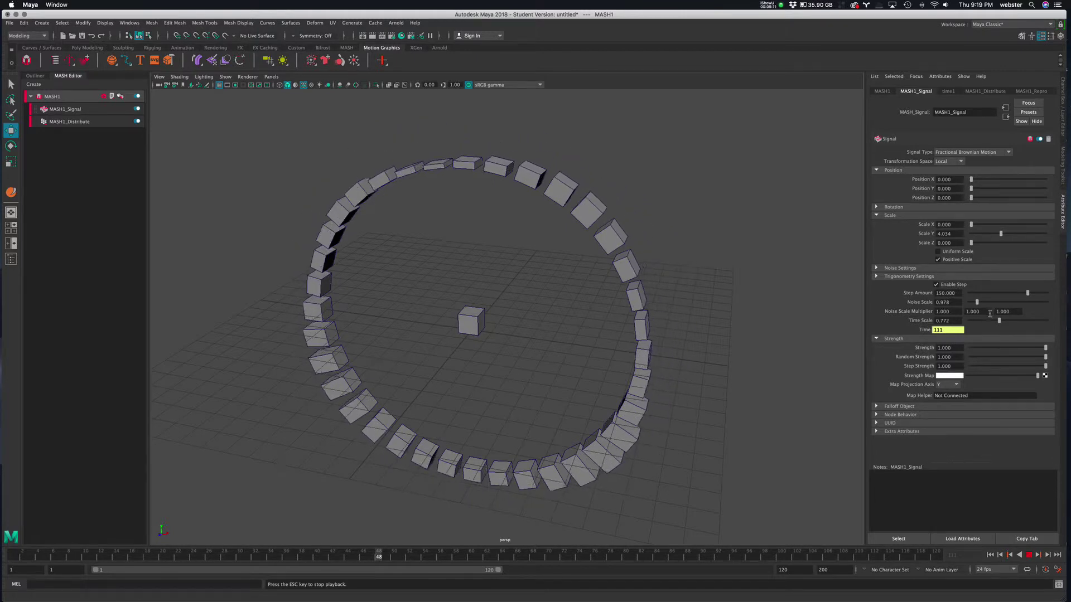
{"action": "left_click_drag", "start_coordinate": [999, 321], "coordinate": [978, 323]}
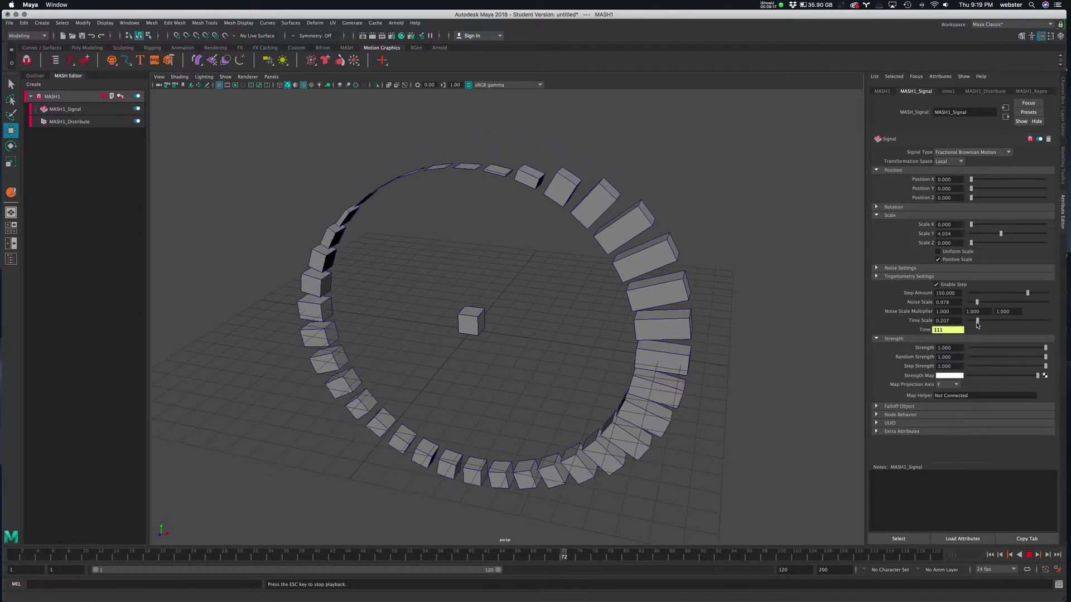
{"action": "left_click_drag", "start_coordinate": [978, 322], "coordinate": [1000, 324]}
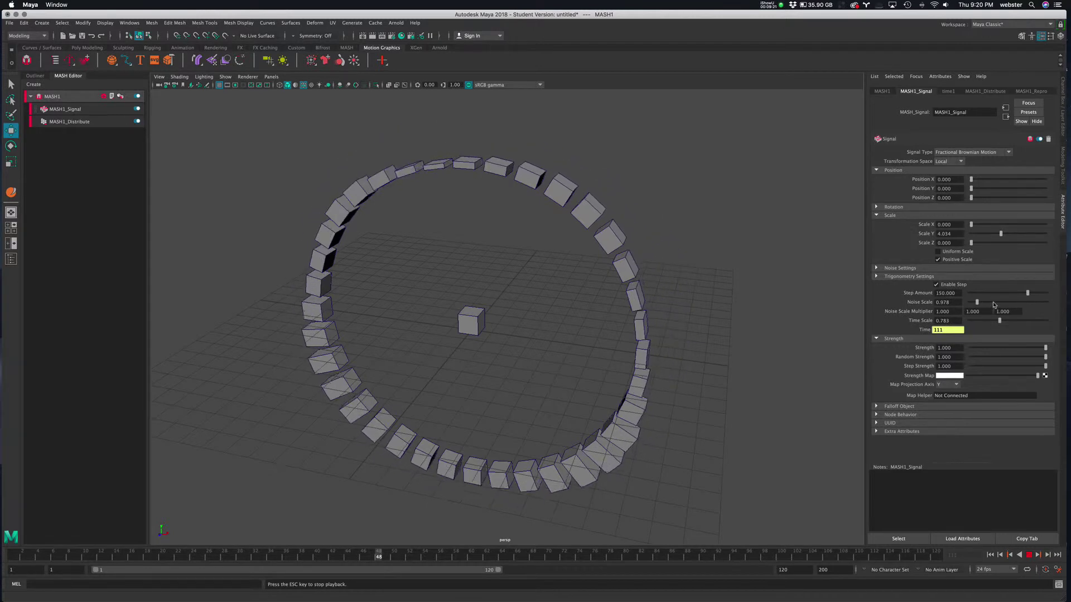
{"action": "left_click_drag", "start_coordinate": [978, 302], "coordinate": [986, 304]}
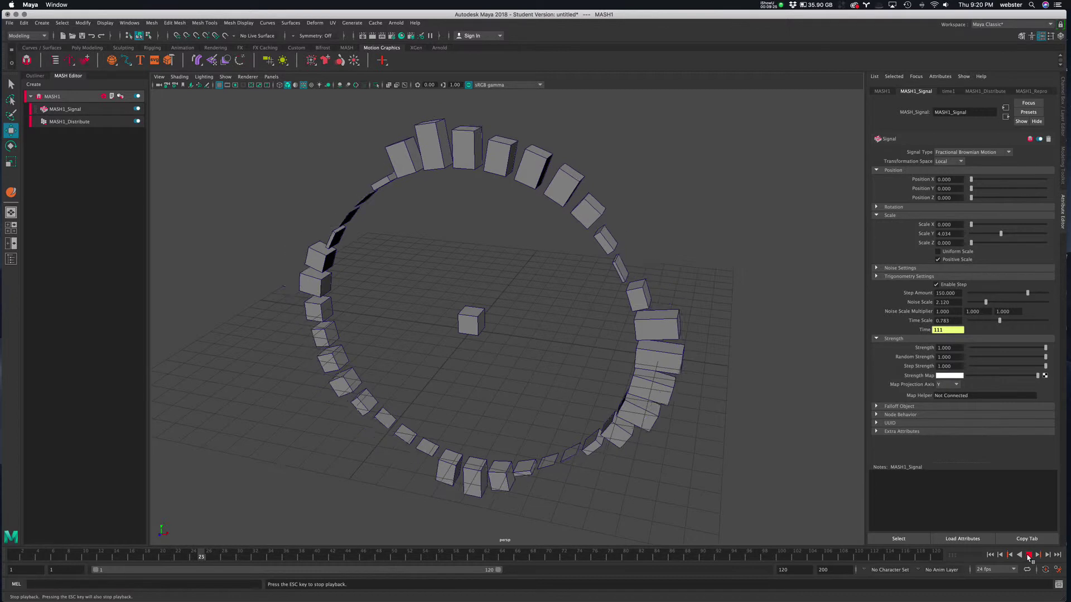
{"action": "key", "text": "Escape"}
Step: Review the Signal node's settings and the radial settings of MASH1_Distribute against the ring in the viewport
{"action": "left_click_drag", "start_coordinate": [417, 216], "coordinate": [503, 362], "text": "alt"}
{"action": "left_click", "coordinate": [72, 99]}
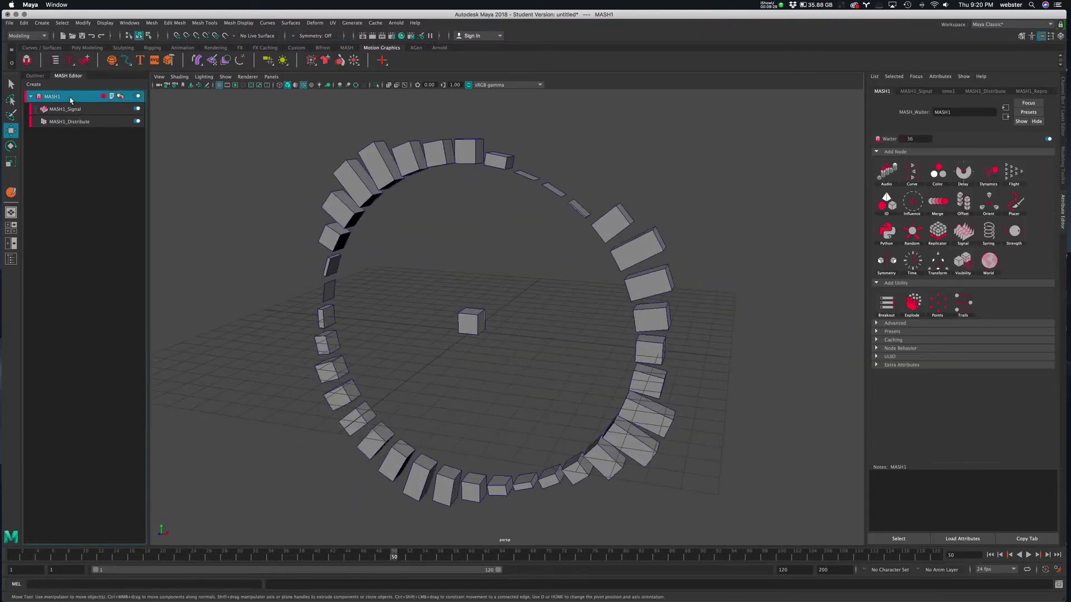
{"action": "left_click", "coordinate": [918, 91]}
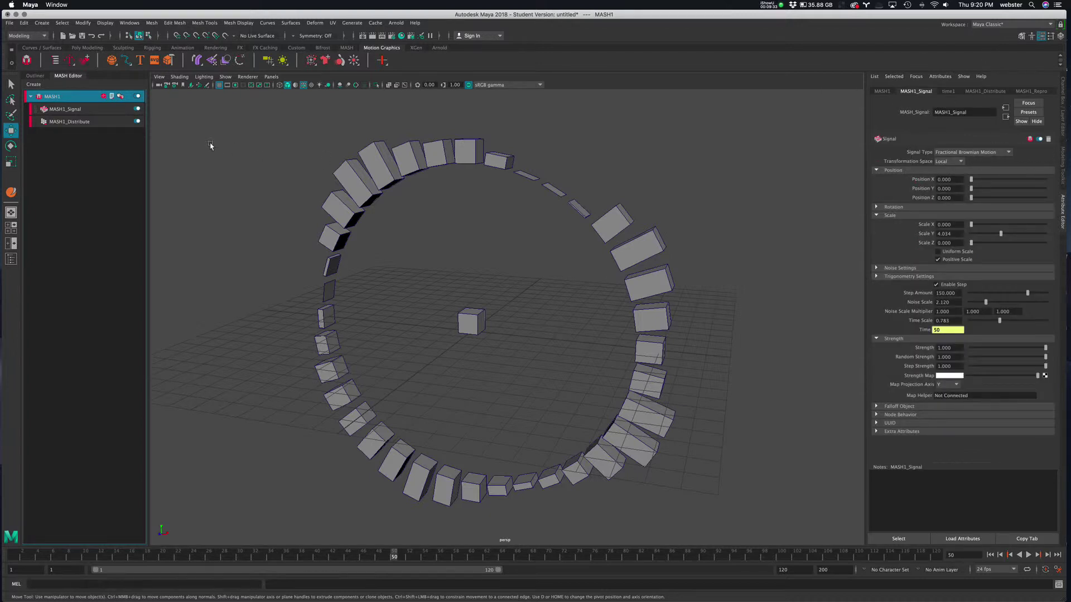
{"action": "left_click", "coordinate": [81, 123]}
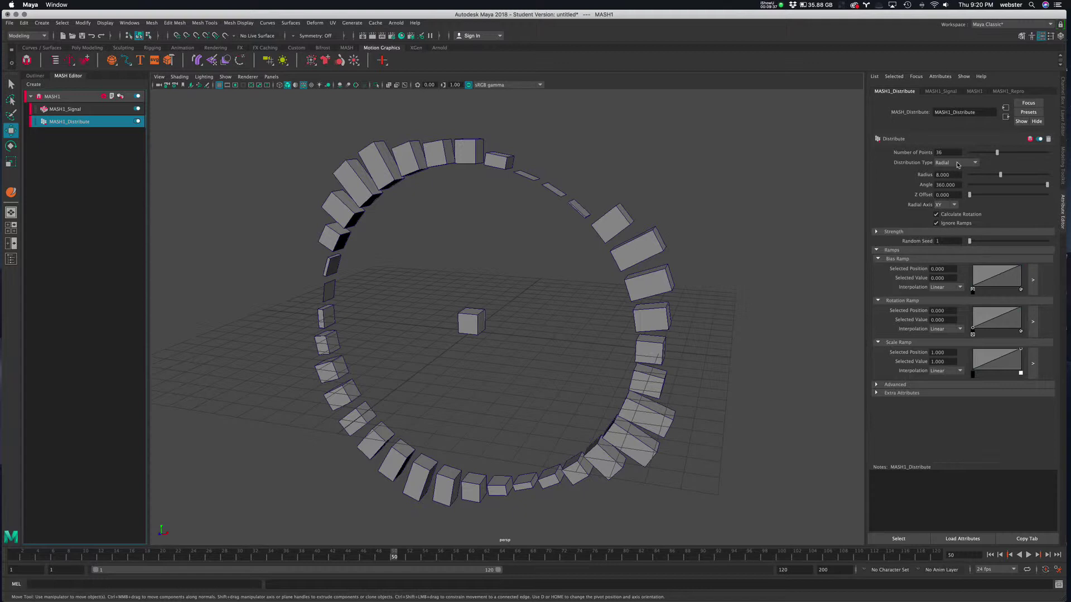
{"action": "left_click_drag", "start_coordinate": [496, 334], "coordinate": [430, 327], "text": "alt"}
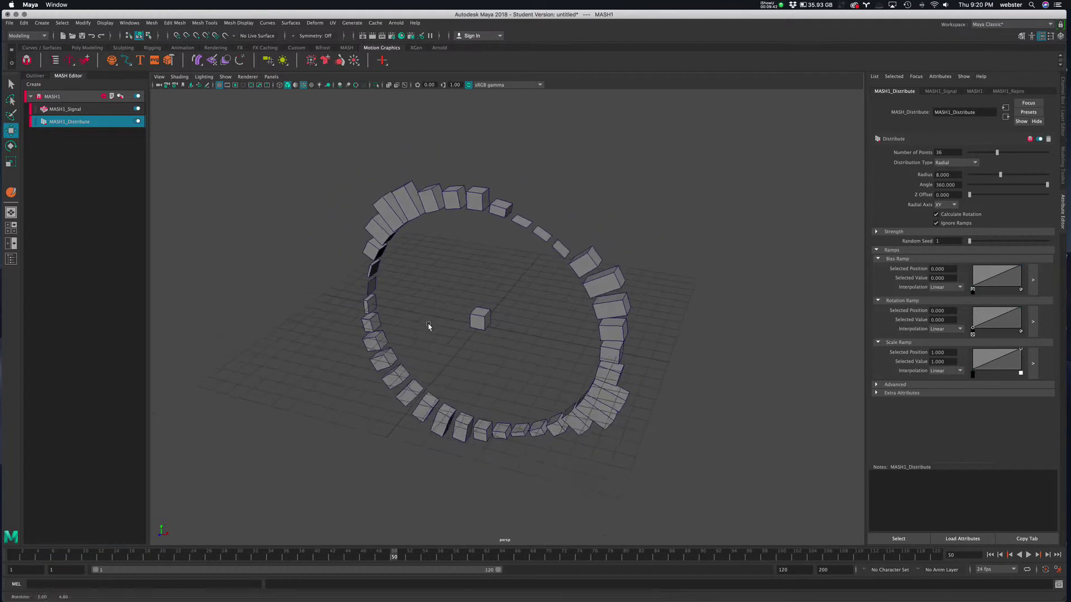
Step: Create a polygon plane at the origin, scaled uniformly to about 23.24, and hide the viewport grid
{"action": "left_click", "coordinate": [87, 48]}
{"action": "left_click", "coordinate": [98, 60]}
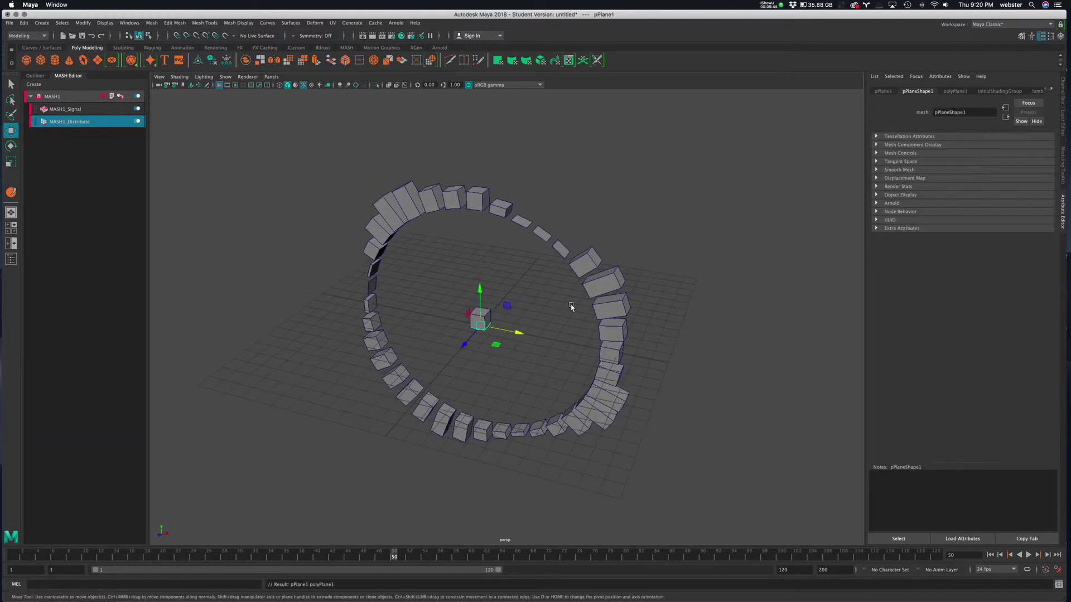
{"action": "key", "text": "r"}
{"action": "left_click_drag", "start_coordinate": [481, 329], "coordinate": [725, 240]}
{"action": "left_click_drag", "start_coordinate": [581, 316], "coordinate": [563, 312], "text": "alt"}
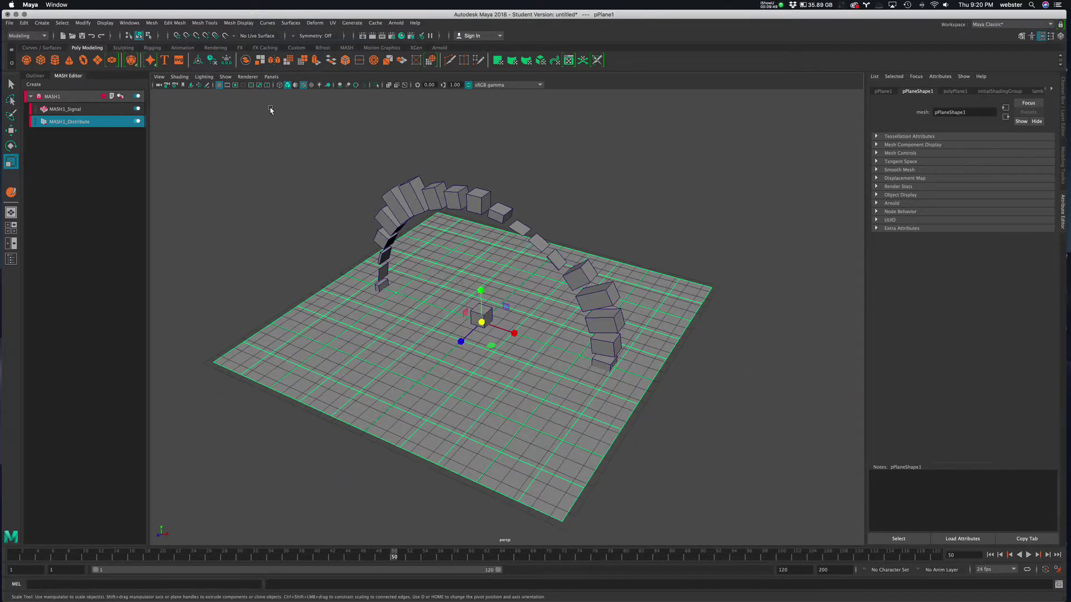
{"action": "left_click", "coordinate": [219, 85]}
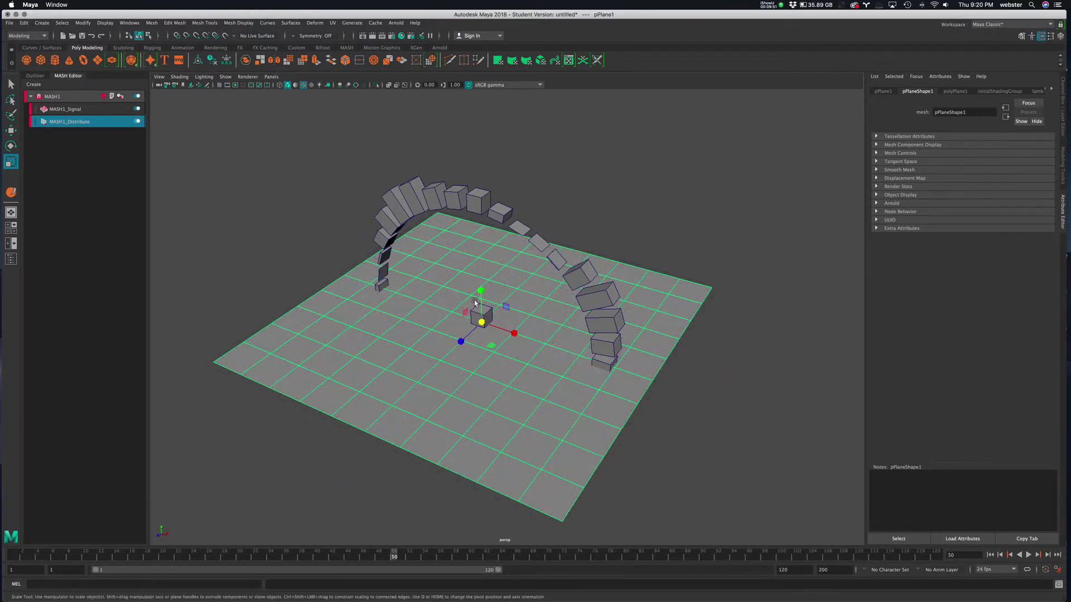
Step: Set the plane's Subdivisions Width and Subdivisions Height to 40
{"action": "left_click_drag", "start_coordinate": [432, 274], "coordinate": [426, 296], "text": "alt"}
{"action": "key", "text": "ctrl+a"}
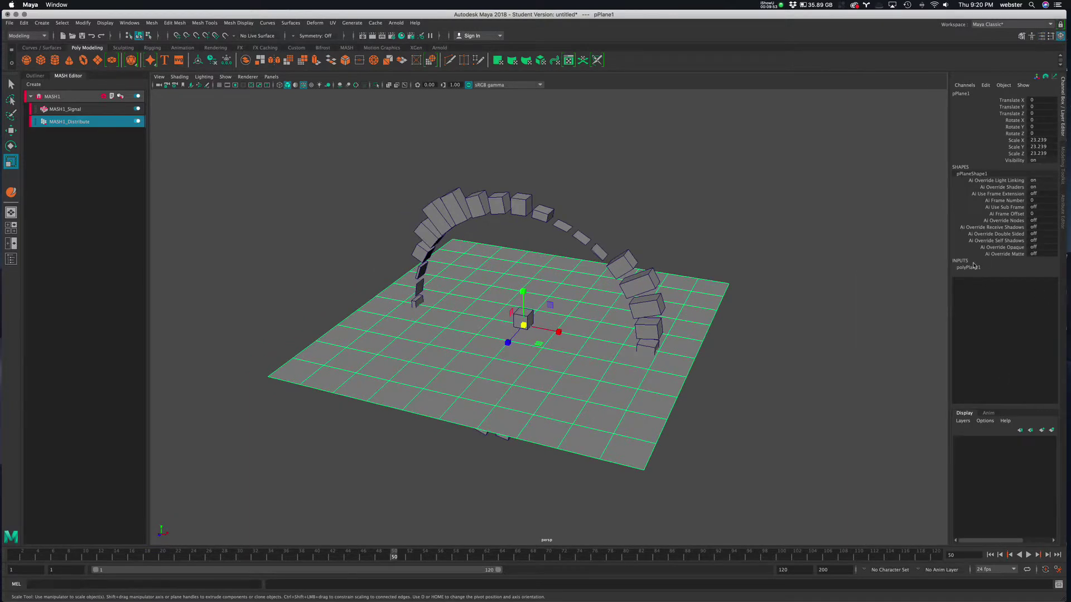
{"action": "left_click", "coordinate": [970, 268]}
{"action": "left_click_drag", "start_coordinate": [1048, 288], "coordinate": [1047, 293]}
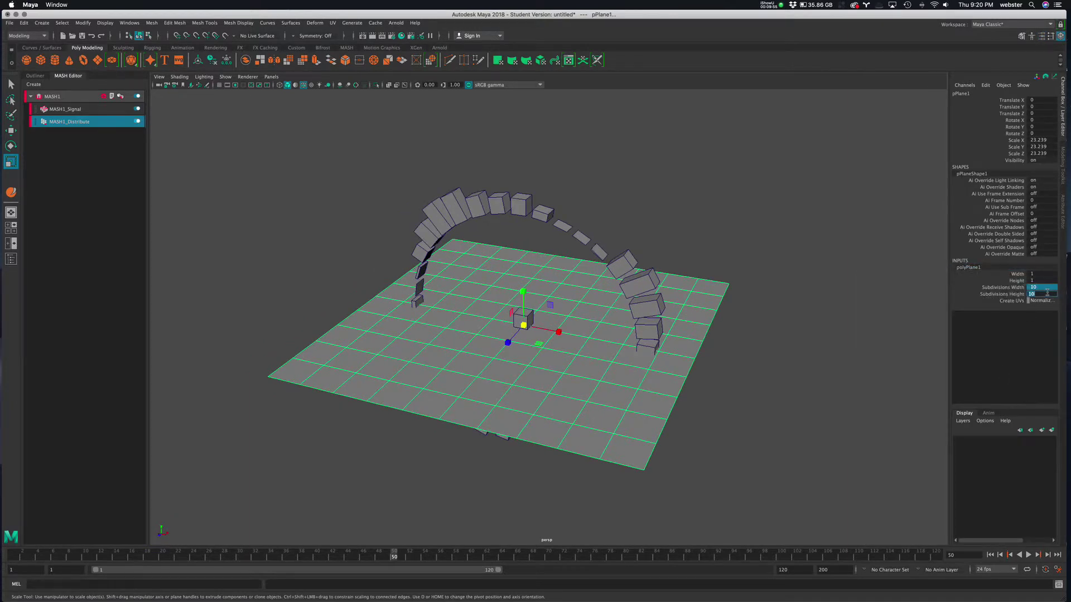
{"action": "type", "text": "40"}
{"action": "key", "text": "Return"}
{"action": "left_click_drag", "start_coordinate": [615, 370], "coordinate": [574, 370], "text": "alt"}
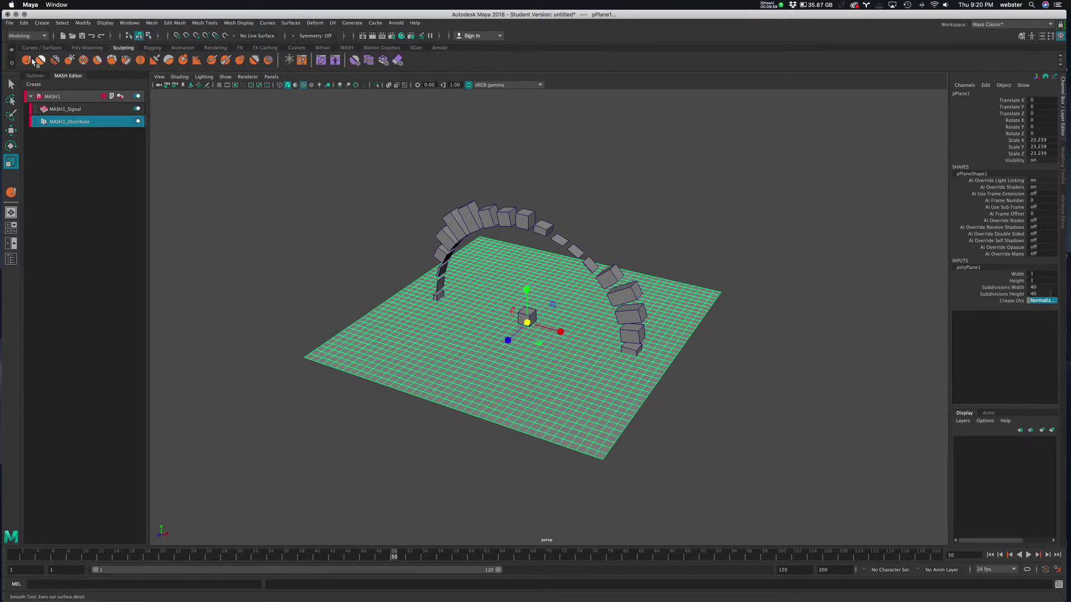
Step: Start the Sculpt tool on the plane with a brush size of about 2.38 and a strength of about 7
{"action": "left_click", "coordinate": [26, 60]}
{"action": "scroll", "coordinate": [479, 334], "scroll_direction": "down", "scroll_amount": 2}
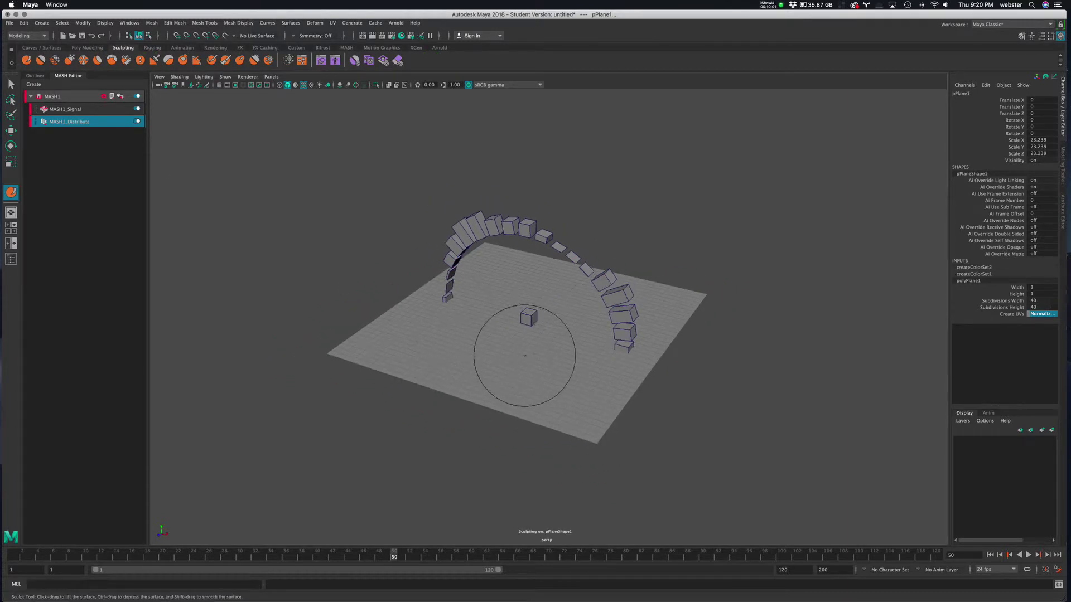
{"action": "key", "text": "b"}
{"action": "left_click_drag", "start_coordinate": [525, 355], "coordinate": [504, 355]}
{"action": "left_click_drag", "start_coordinate": [521, 353], "coordinate": [345, 357], "text": "alt"}
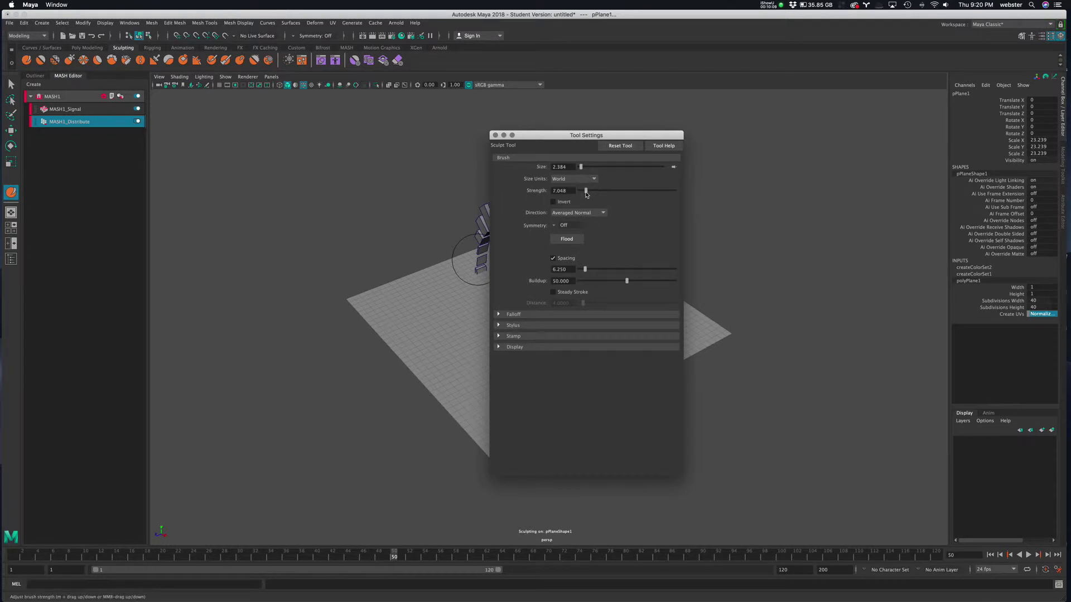
{"action": "left_click_drag", "start_coordinate": [584, 192], "coordinate": [584, 192]}
{"action": "left_click", "coordinate": [495, 135]}
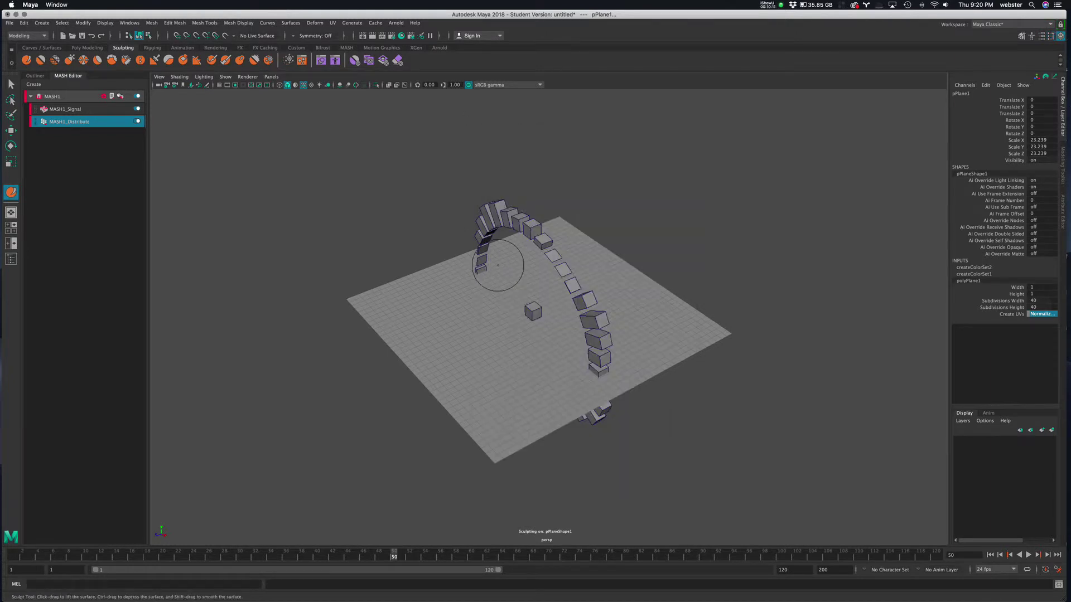
Step: Sculpt raised ridges through the middle of the plane and a hill at its near corner, smoothing the rough areas
{"action": "mouse_move", "coordinate": [503, 263]}
{"action": "left_mouse_down", "text": "alt"}
{"action": "mouse_move", "coordinate": [558, 352]}
{"action": "mouse_move", "coordinate": [447, 346]}
{"action": "mouse_move", "coordinate": [625, 340]}
{"action": "mouse_move", "coordinate": [535, 268]}
{"action": "mouse_move", "coordinate": [502, 279]}
{"action": "mouse_move", "coordinate": [552, 259]}
{"action": "left_mouse_up", "text": "alt"}
{"action": "mouse_move", "coordinate": [612, 319]}
{"action": "left_mouse_down"}
{"action": "mouse_move", "coordinate": [559, 346]}
{"action": "mouse_move", "coordinate": [469, 340]}
{"action": "mouse_move", "coordinate": [530, 334]}
{"action": "mouse_move", "coordinate": [447, 326]}
{"action": "left_mouse_up"}
{"action": "left_click_drag", "start_coordinate": [550, 335], "coordinate": [626, 371], "text": "alt"}
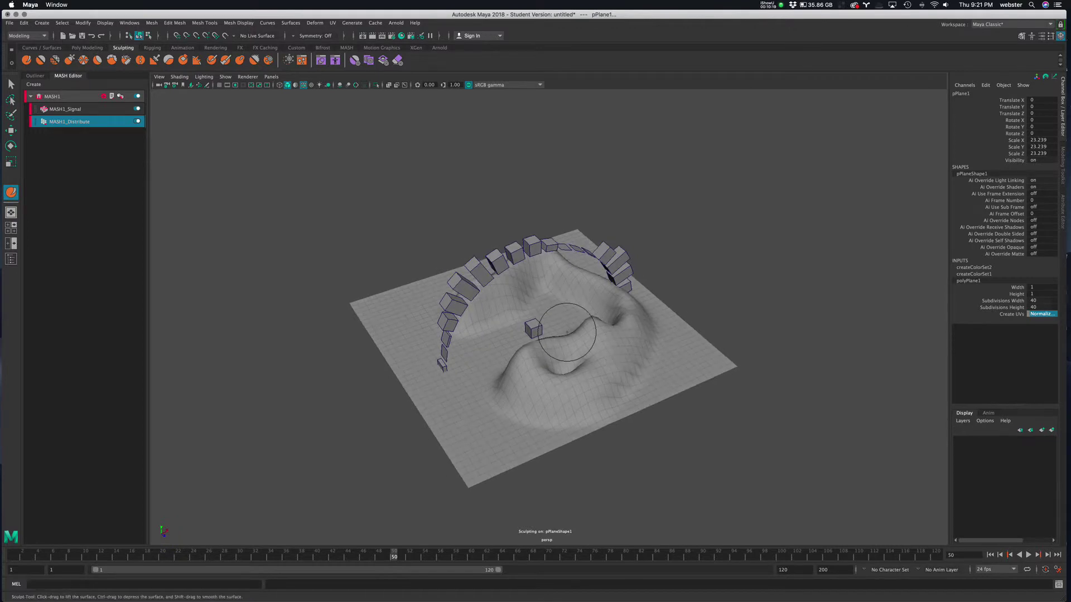
{"action": "mouse_move", "coordinate": [550, 301]}
{"action": "left_mouse_down"}
{"action": "mouse_move", "coordinate": [502, 335]}
{"action": "mouse_move", "coordinate": [454, 347]}
{"action": "mouse_move", "coordinate": [502, 352]}
{"action": "mouse_move", "coordinate": [480, 332]}
{"action": "left_mouse_up"}
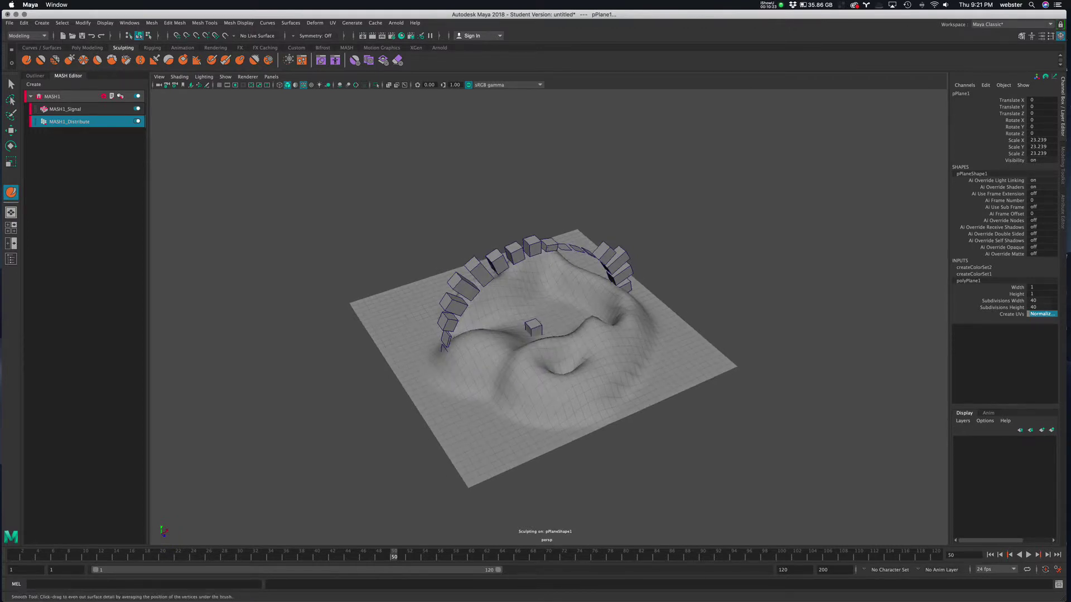
{"action": "mouse_move", "coordinate": [594, 322]}
{"action": "left_mouse_down", "text": "shift"}
{"action": "mouse_move", "coordinate": [558, 368]}
{"action": "mouse_move", "coordinate": [507, 374]}
{"action": "left_mouse_up", "text": "shift"}
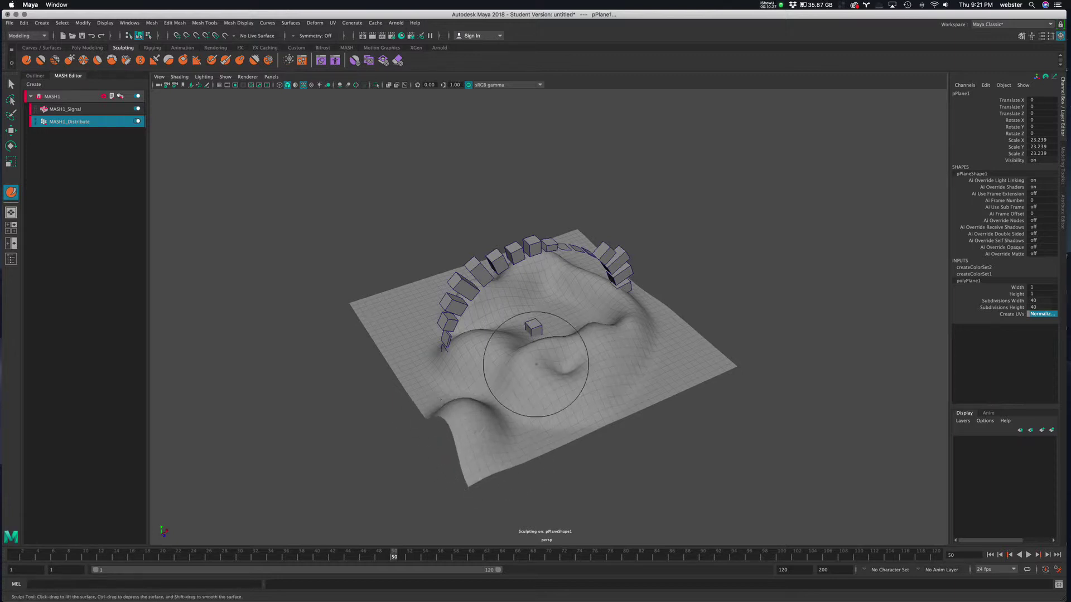
Step: Raise another rounded hill near a different corner of the terrain and leave the Sculpt tool
{"action": "mouse_move", "coordinate": [526, 354]}
{"action": "left_mouse_down", "text": "alt"}
{"action": "mouse_move", "coordinate": [580, 357]}
{"action": "mouse_move", "coordinate": [491, 389]}
{"action": "mouse_move", "coordinate": [442, 390]}
{"action": "mouse_move", "coordinate": [445, 372]}
{"action": "mouse_move", "coordinate": [502, 383]}
{"action": "left_mouse_up", "text": "alt"}
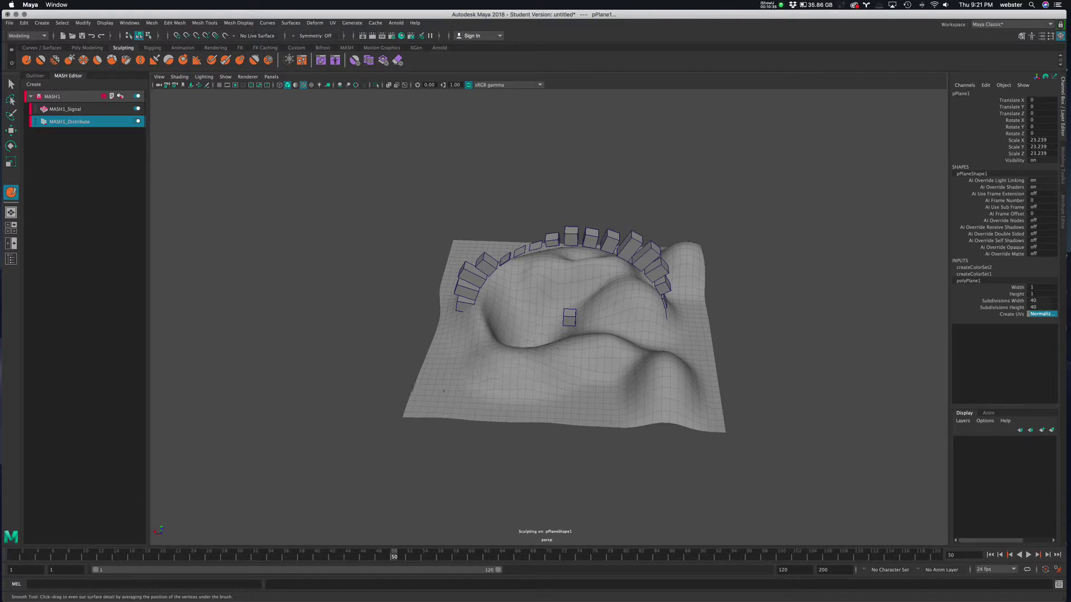
{"action": "key", "text": "shift"}
{"action": "mouse_move", "coordinate": [452, 390]}
{"action": "left_mouse_down"}
{"action": "mouse_move", "coordinate": [442, 390]}
{"action": "mouse_move", "coordinate": [487, 386]}
{"action": "mouse_move", "coordinate": [474, 401]}
{"action": "mouse_move", "coordinate": [441, 405]}
{"action": "left_mouse_up"}
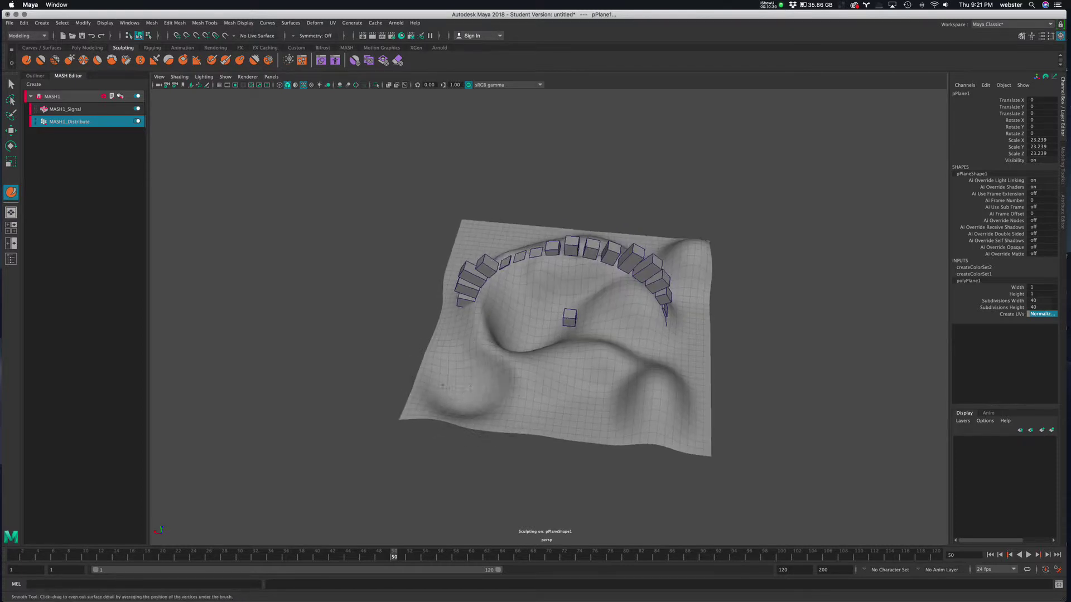
{"action": "mouse_move", "coordinate": [627, 383]}
{"action": "left_mouse_down", "text": "alt"}
{"action": "mouse_move", "coordinate": [490, 363]}
{"action": "mouse_move", "coordinate": [693, 371]}
{"action": "mouse_move", "coordinate": [586, 371]}
{"action": "mouse_move", "coordinate": [487, 406]}
{"action": "left_mouse_up", "text": "alt"}
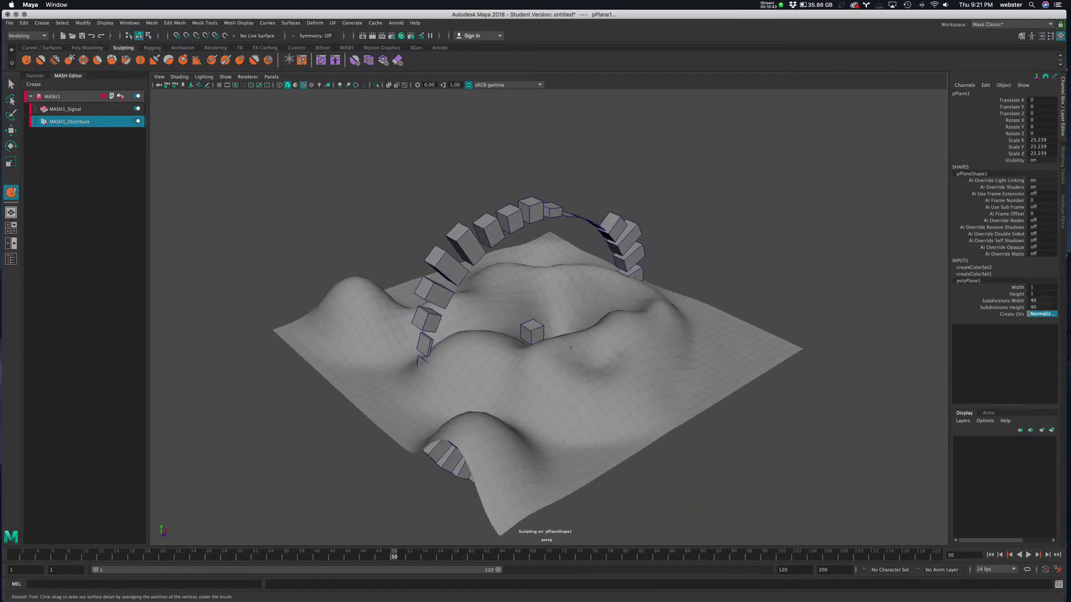
{"action": "mouse_move", "coordinate": [610, 346]}
{"action": "right_mouse_down", "text": "alt"}
{"action": "mouse_move", "coordinate": [545, 347]}
{"action": "mouse_move", "coordinate": [567, 370]}
{"action": "right_mouse_up", "text": "alt"}
{"action": "key", "text": "q"}
Step: Set the Distribution Type of the MASH1_Distribute node to Mesh
{"action": "key", "text": "ctrl+a"}
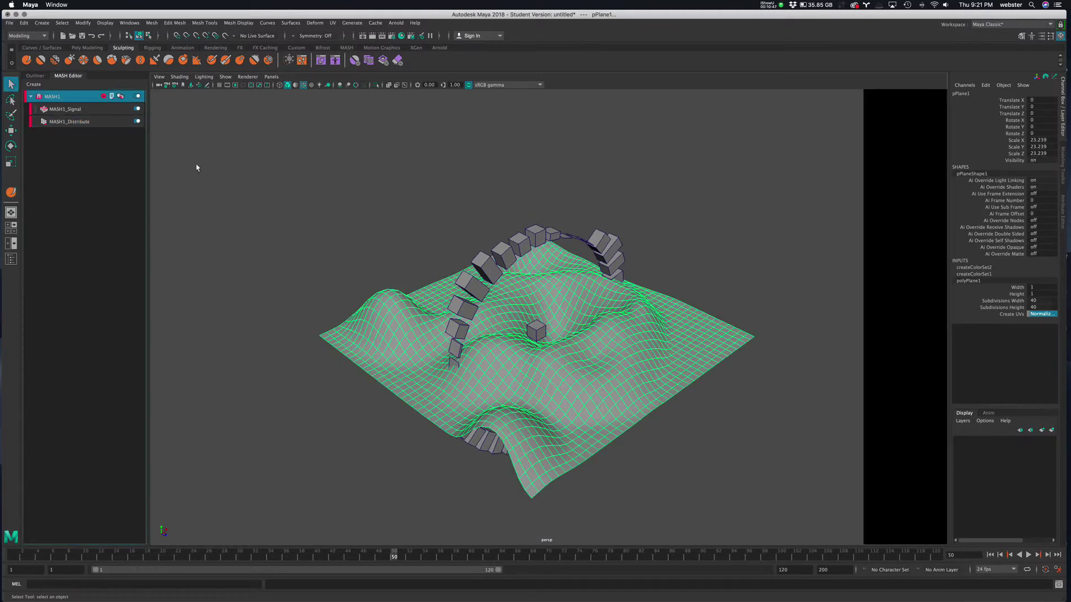
{"action": "left_click", "coordinate": [35, 76]}
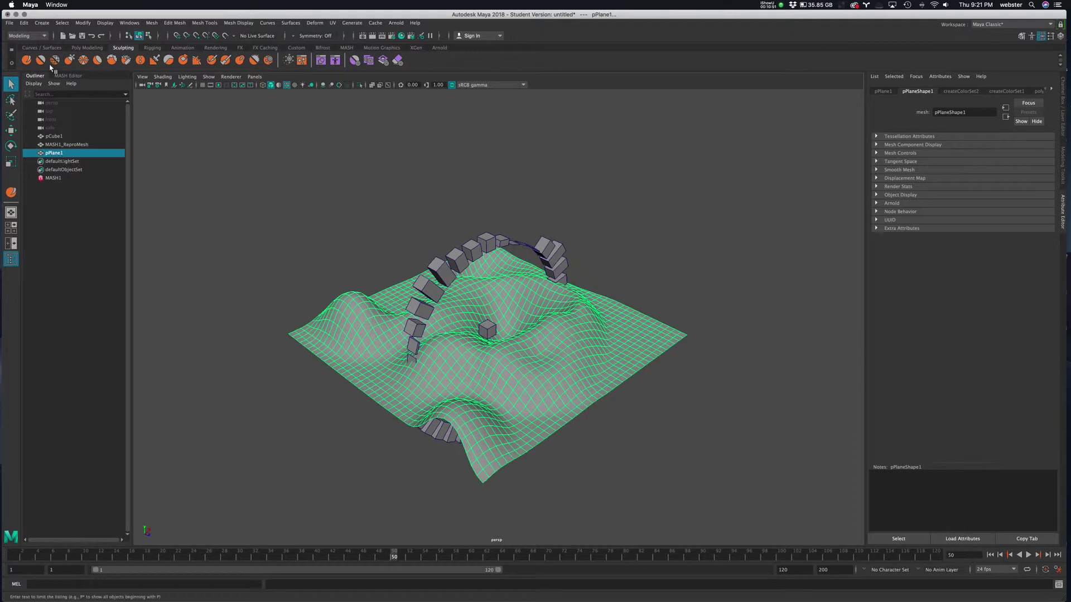
{"action": "left_click", "coordinate": [68, 76]}
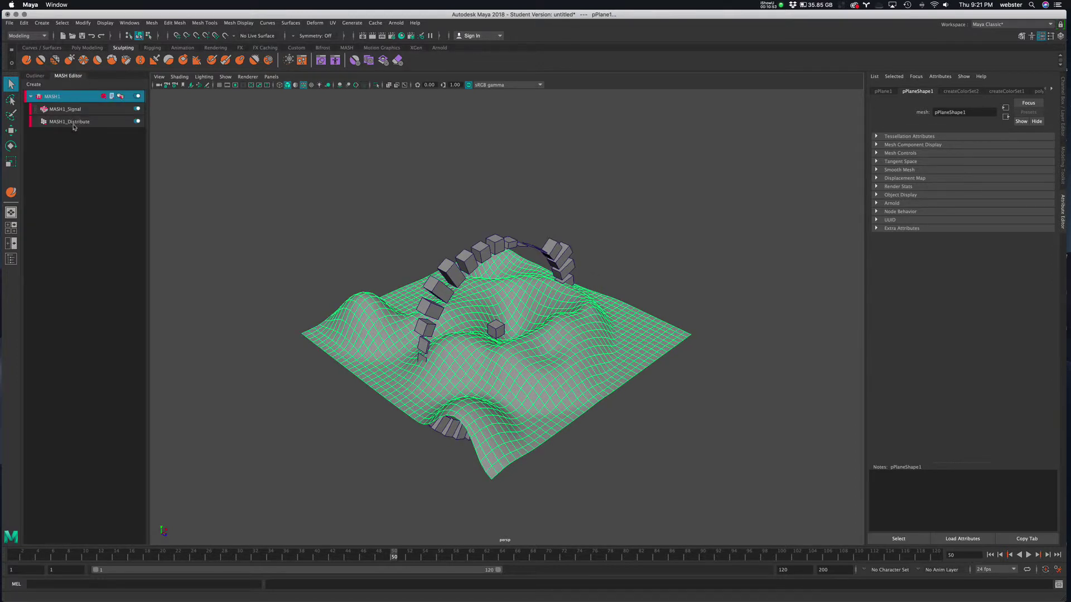
{"action": "left_click", "coordinate": [72, 123]}
{"action": "left_click", "coordinate": [946, 163]}
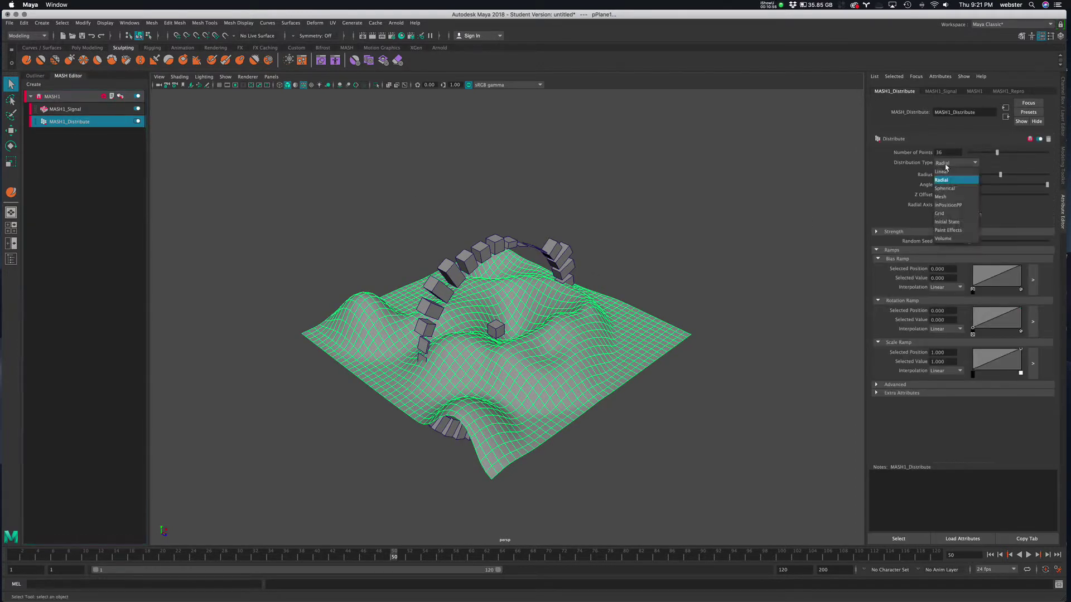
{"action": "left_click", "coordinate": [943, 199]}
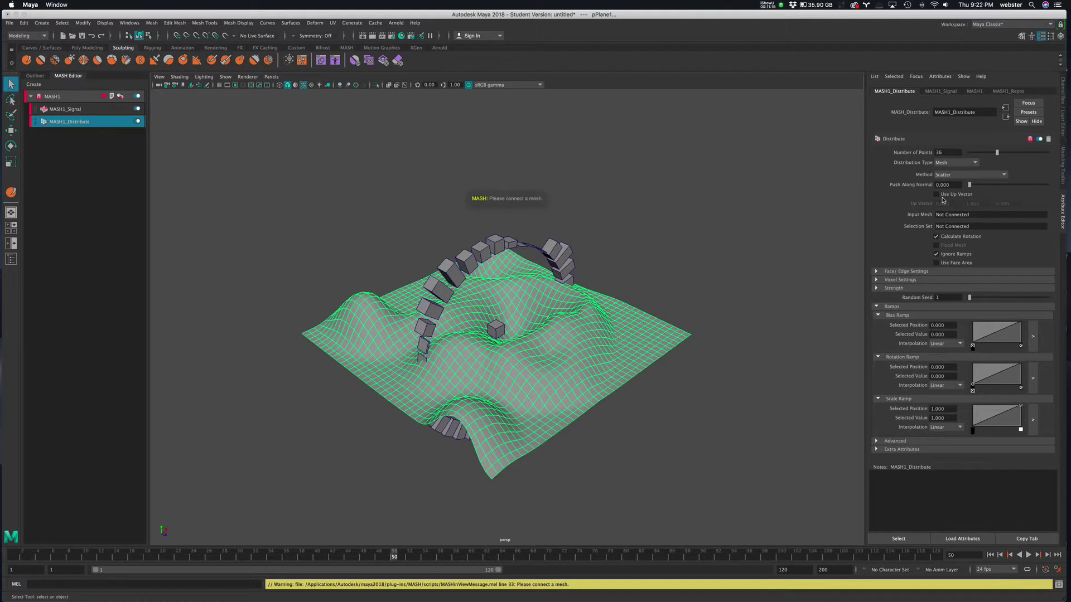
Step: Try the Linear distribution type, switch back to Mesh, and look through the available mesh distribution methods
{"action": "left_click", "coordinate": [960, 163]}
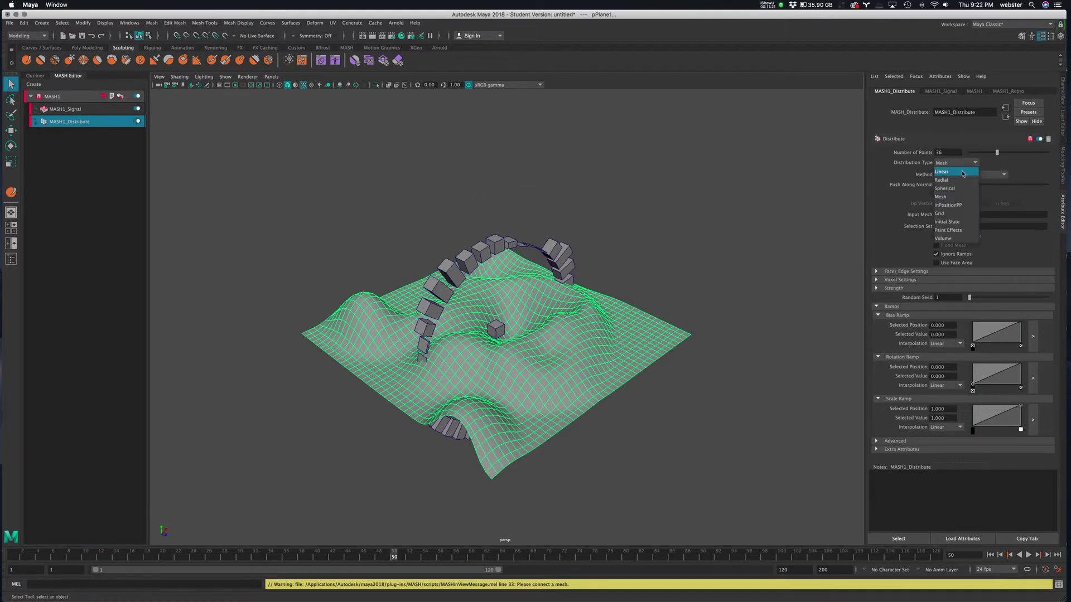
{"action": "left_click", "coordinate": [962, 173]}
{"action": "left_click", "coordinate": [962, 163]}
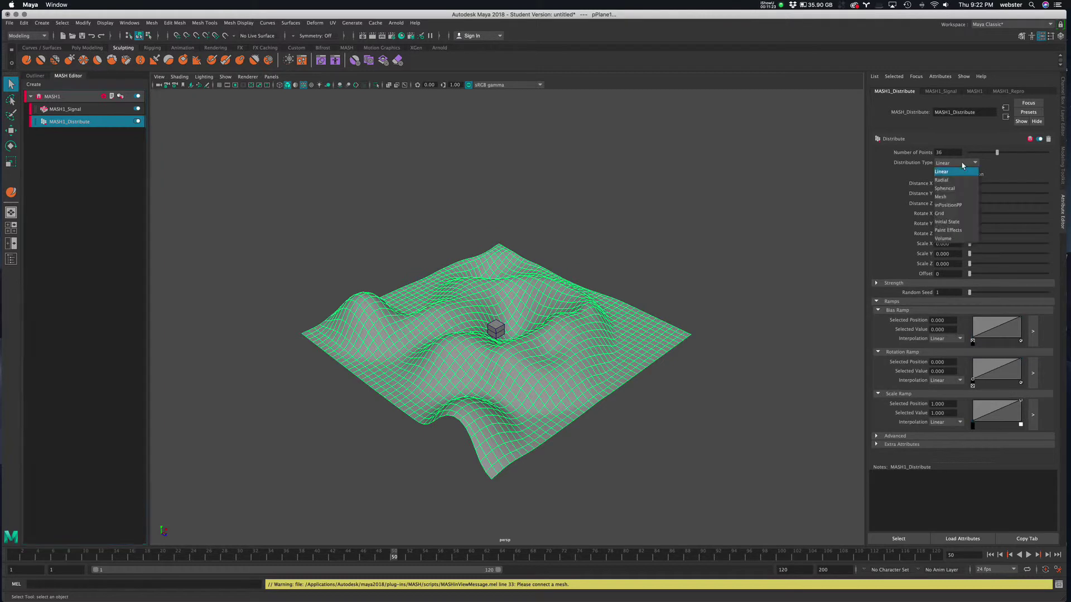
{"action": "left_click", "coordinate": [962, 202]}
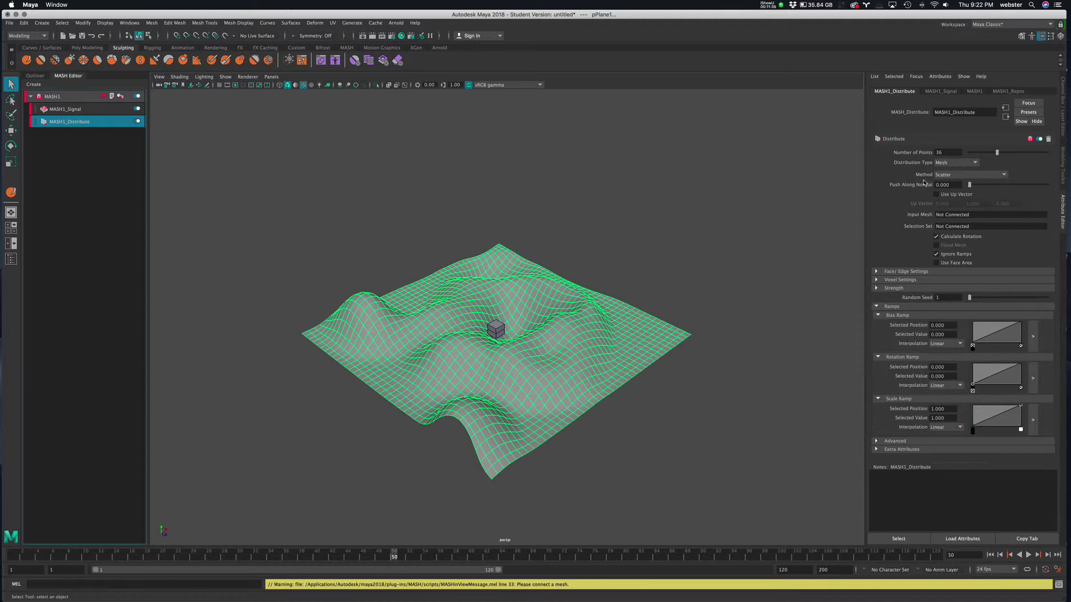
{"action": "left_click", "coordinate": [977, 177]}
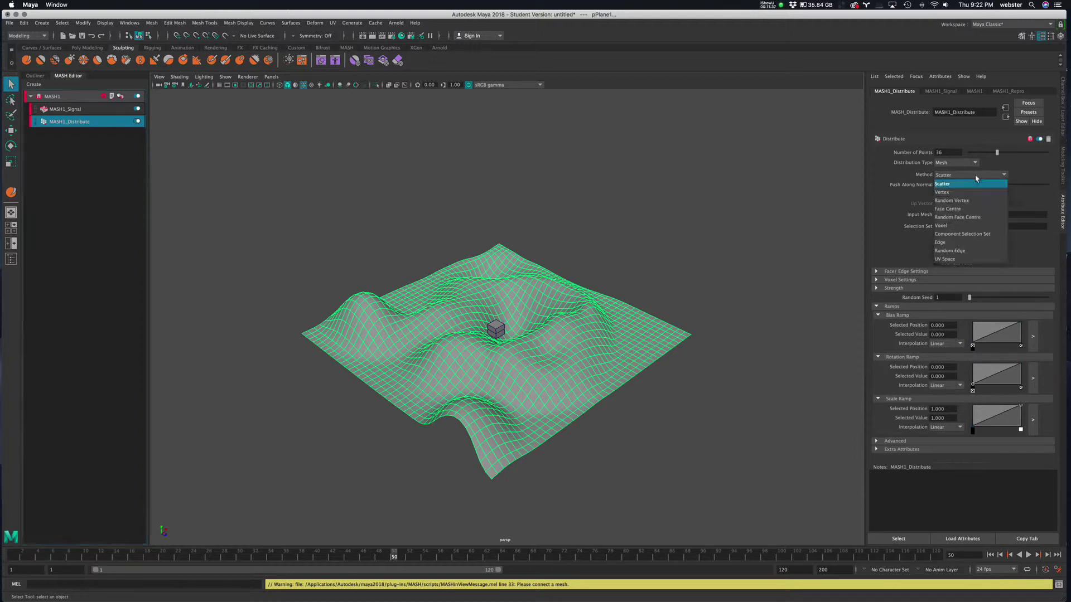
{"action": "left_click", "coordinate": [965, 242]}
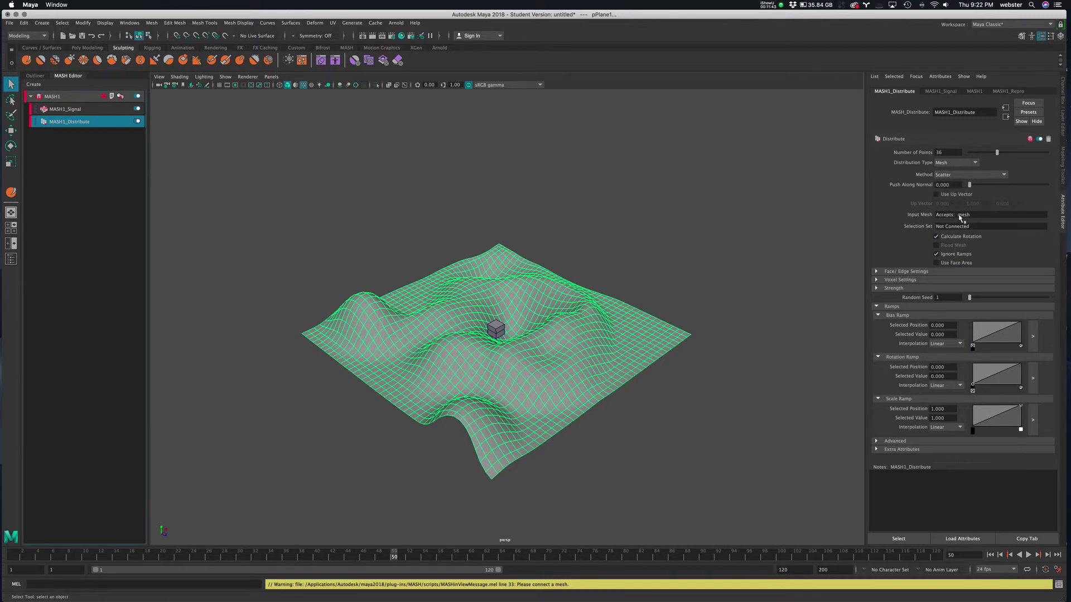
Step: Try to assign the pPlane1 object directly as the Input Mesh of MASH1_Distribute
{"action": "left_click", "coordinate": [34, 76]}
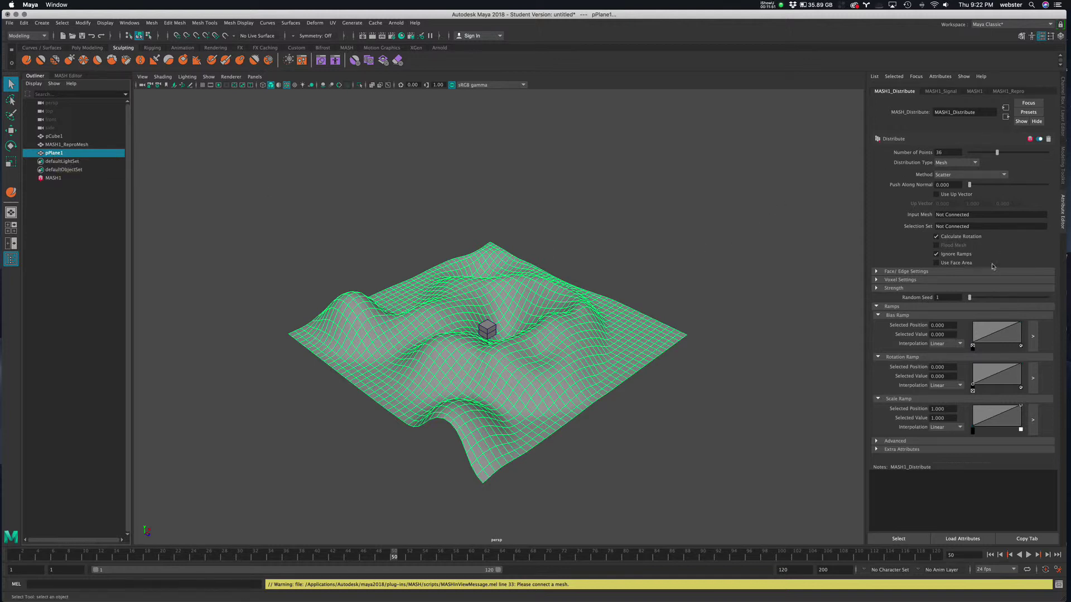
{"action": "left_click_drag", "start_coordinate": [49, 154], "coordinate": [950, 219]}
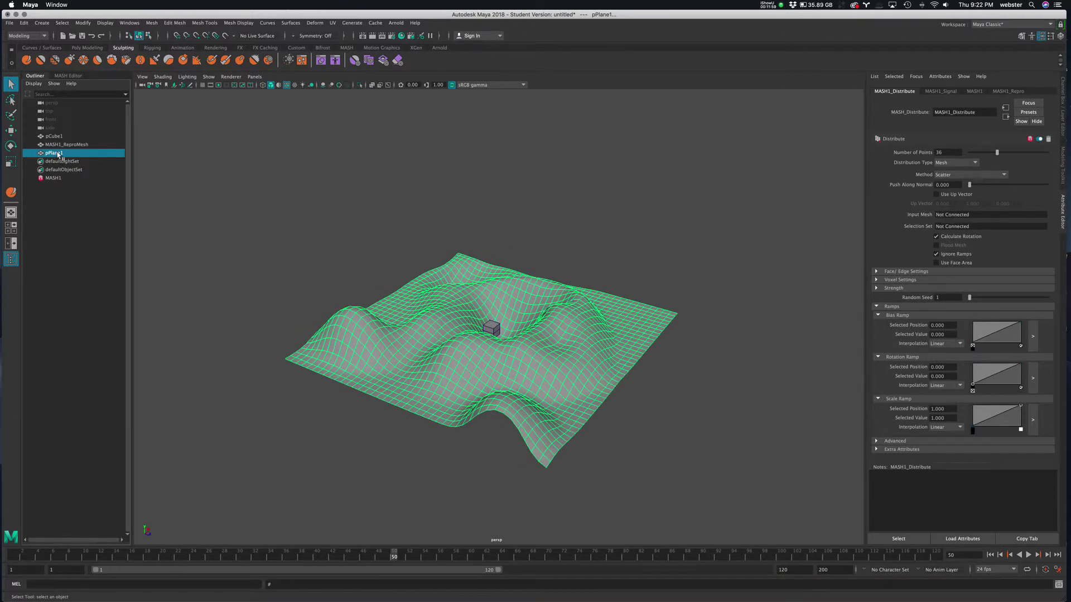
{"action": "left_click_drag", "start_coordinate": [56, 152], "coordinate": [968, 222]}
{"action": "left_click_drag", "start_coordinate": [969, 239], "coordinate": [959, 218]}
{"action": "left_click", "coordinate": [979, 220]}
Step: Select the sculpted plane and connect its shape, pPlaneShape1, as the Input Mesh of MASH1_Distribute
{"action": "left_click_drag", "start_coordinate": [116, 154], "coordinate": [54, 156]}
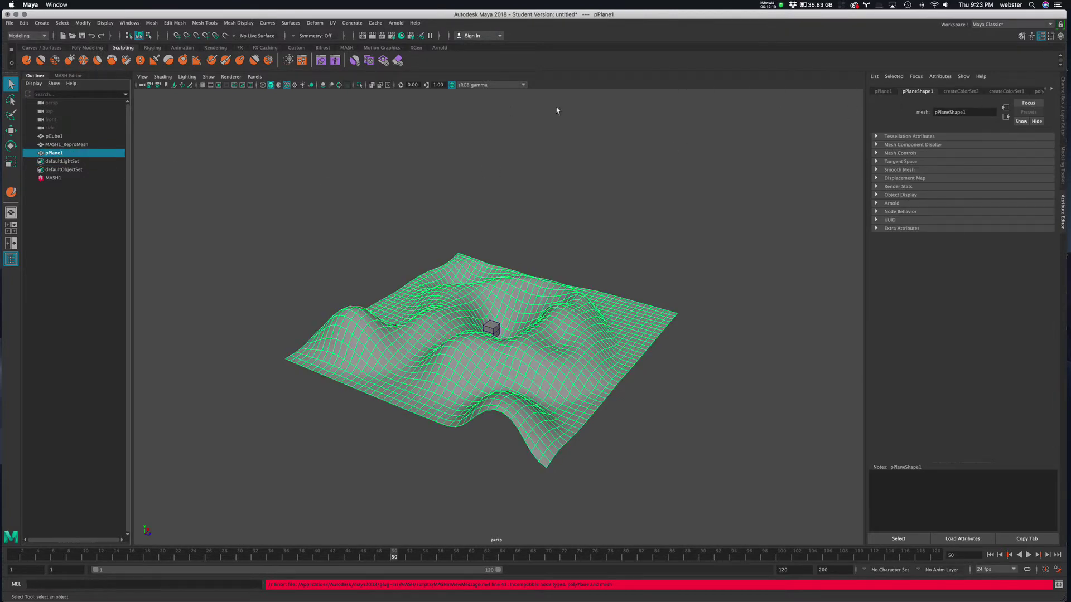
{"action": "left_click", "coordinate": [69, 76]}
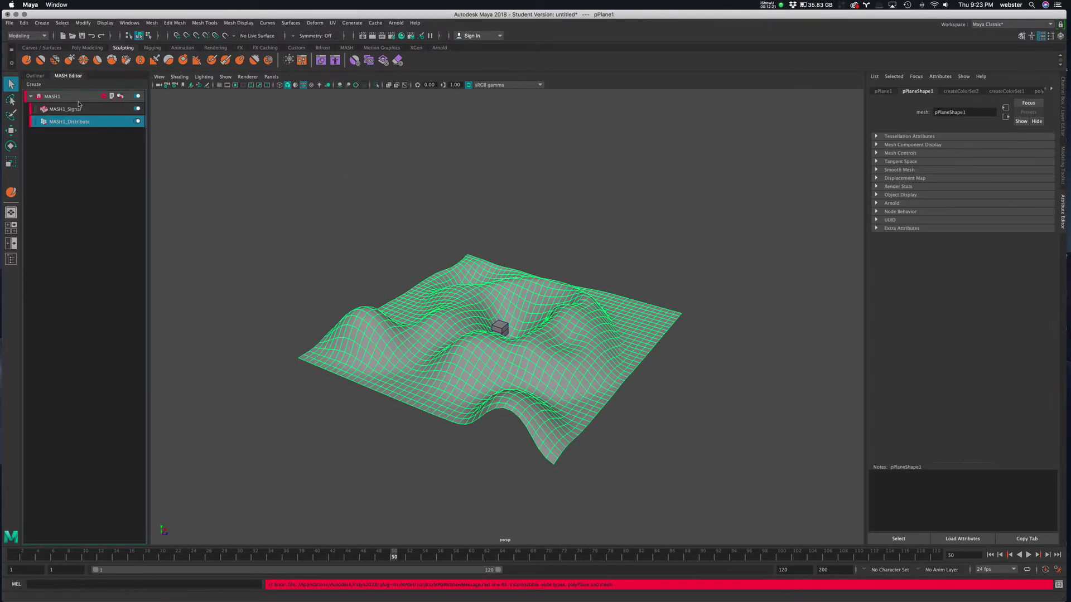
{"action": "left_click", "coordinate": [77, 99]}
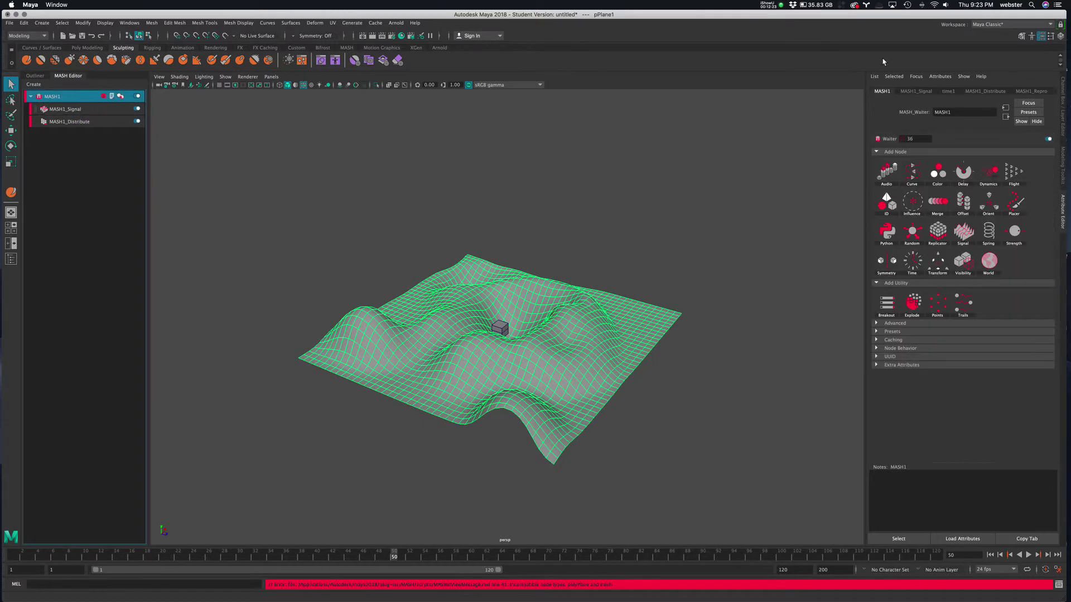
{"action": "left_click", "coordinate": [988, 91]}
{"action": "right_click", "coordinate": [962, 217]}
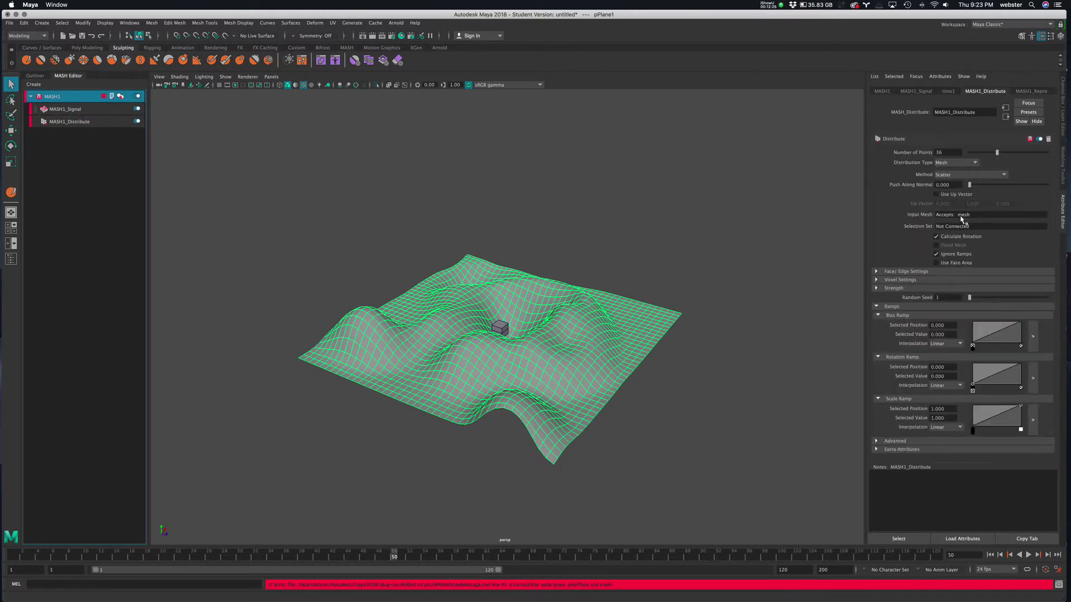
{"action": "left_click", "coordinate": [983, 225]}
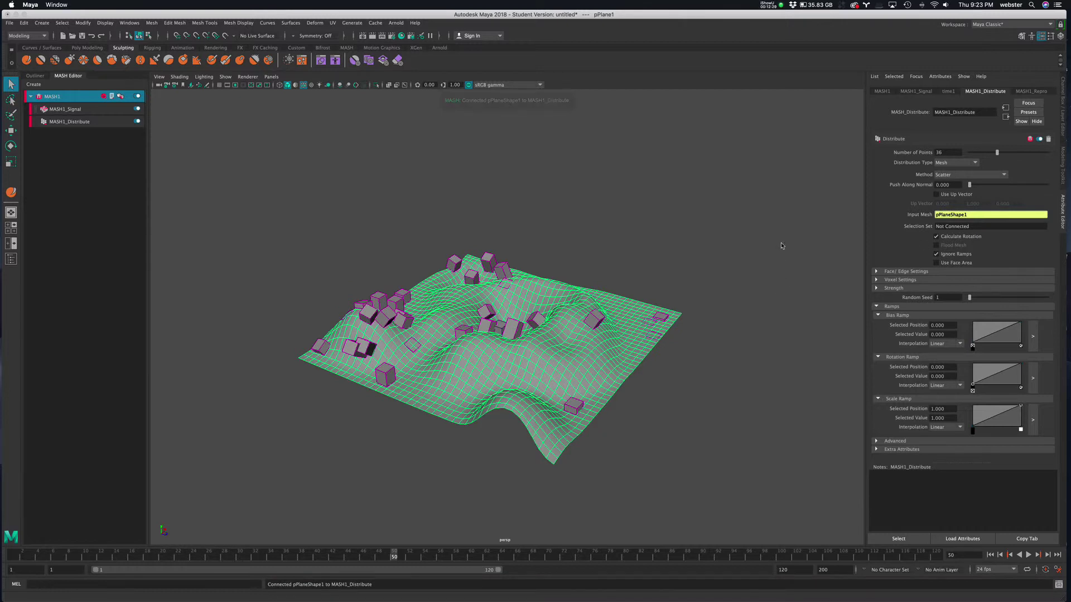
Step: Preview the animation of the cubes scattered on the terrain from the first frame, then show the MASH1 node's settings
{"action": "mouse_move", "coordinate": [542, 341]}
{"action": "left_mouse_down", "text": "alt"}
{"action": "mouse_move", "coordinate": [592, 391]}
{"action": "mouse_move", "coordinate": [583, 397]}
{"action": "mouse_move", "coordinate": [490, 280]}
{"action": "mouse_move", "coordinate": [580, 332]}
{"action": "mouse_move", "coordinate": [546, 354]}
{"action": "left_mouse_up", "text": "alt"}
{"action": "right_click_drag", "start_coordinate": [547, 354], "coordinate": [507, 356], "text": "alt"}
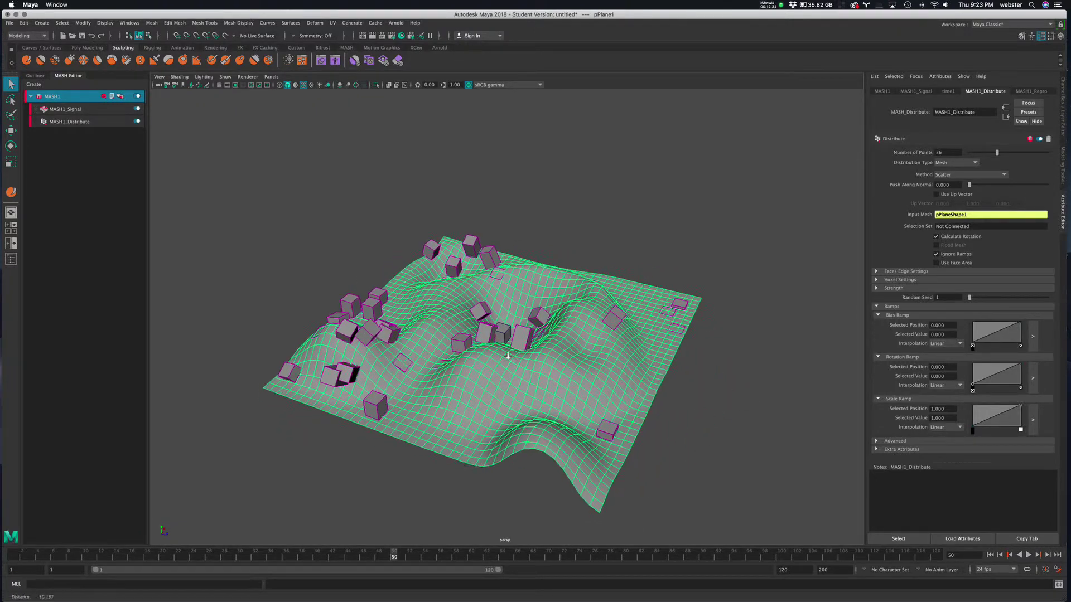
{"action": "left_click", "coordinate": [990, 555]}
{"action": "left_click", "coordinate": [1029, 555]}
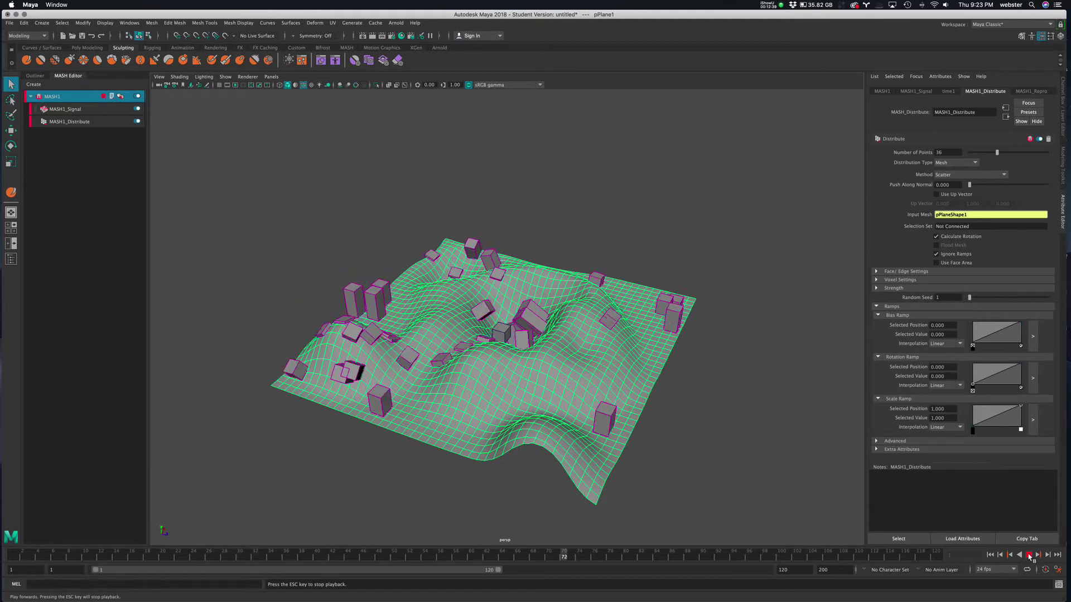
{"action": "left_click", "coordinate": [1029, 555]}
{"action": "left_click", "coordinate": [67, 100]}
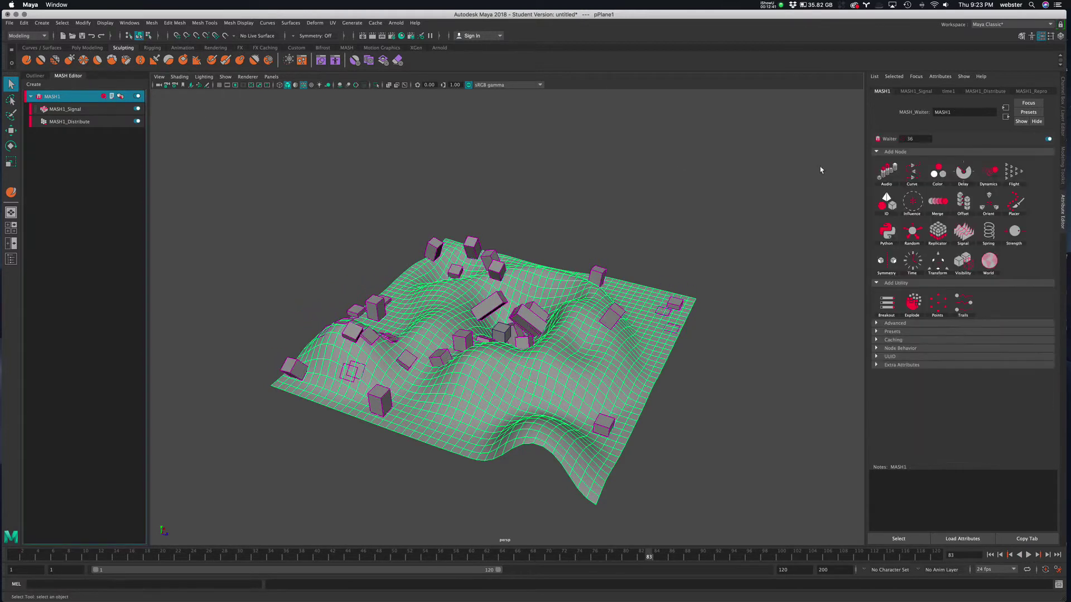
Step: Set the Number of Points of MASH1_Distribute to 250 and preview the denser scatter in playback
{"action": "left_click", "coordinate": [70, 122]}
{"action": "left_click", "coordinate": [957, 152]}
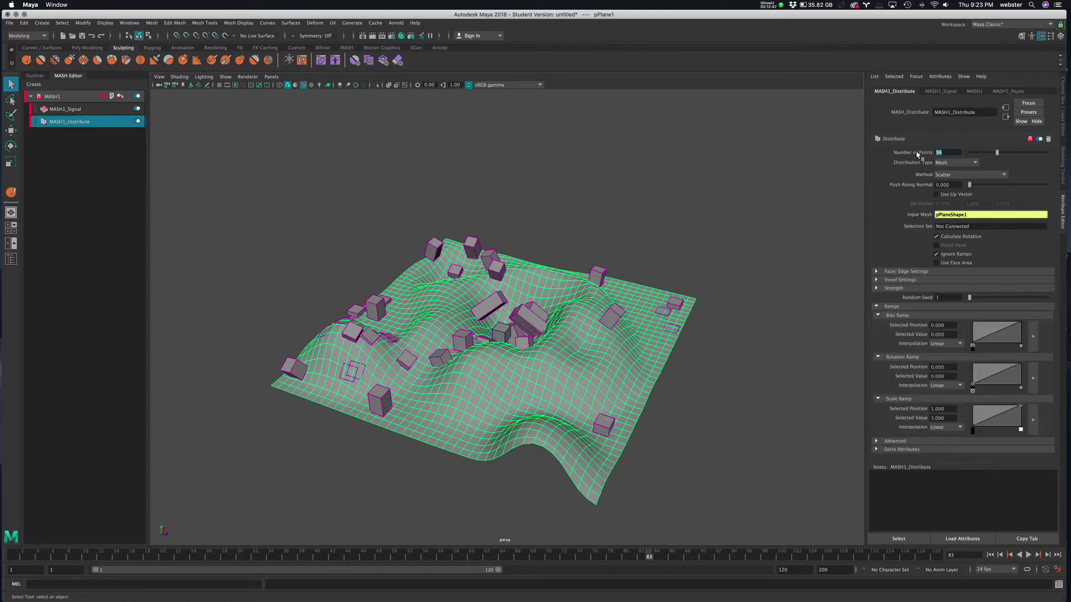
{"action": "type", "text": "250"}
{"action": "key", "text": "Return"}
{"action": "left_click_drag", "start_coordinate": [566, 312], "coordinate": [544, 309], "text": "alt"}
{"action": "scroll", "coordinate": [575, 318], "scroll_direction": "up", "scroll_amount": 3}
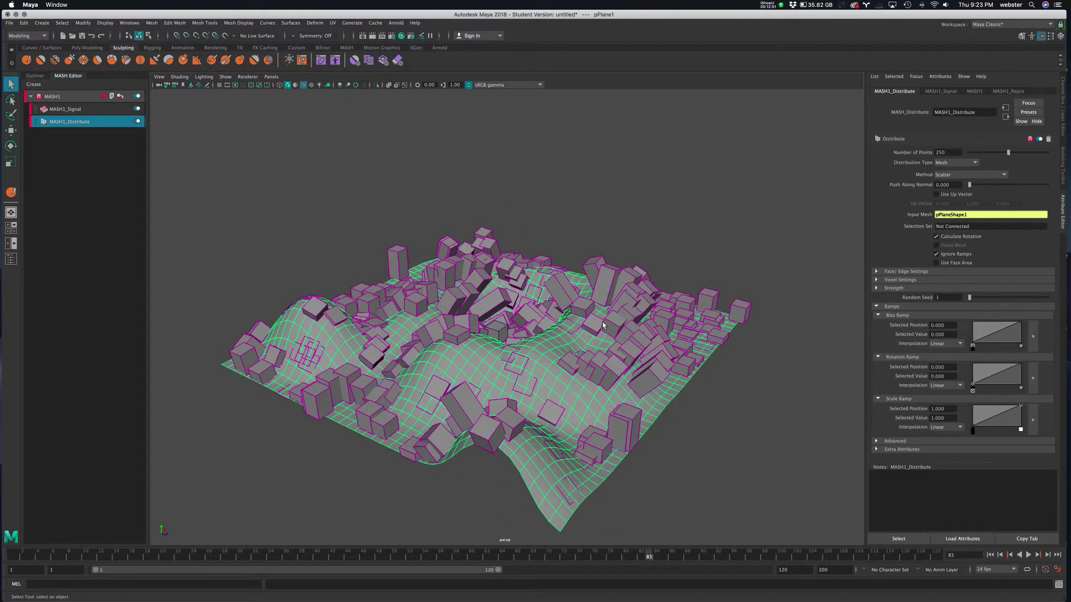
{"action": "left_click", "coordinate": [1029, 556]}
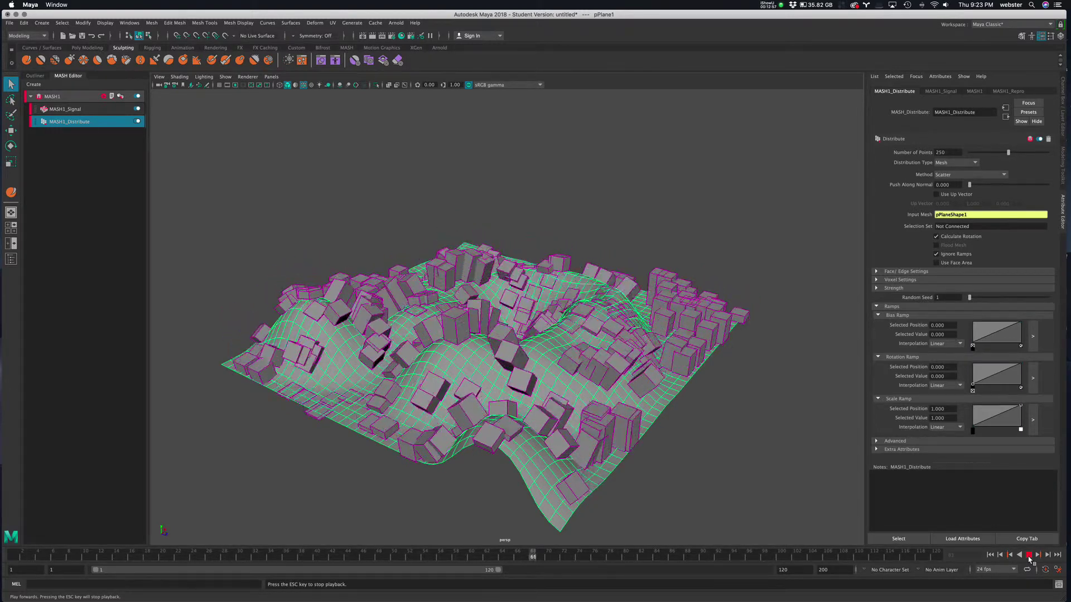
{"action": "left_click", "coordinate": [1029, 555]}
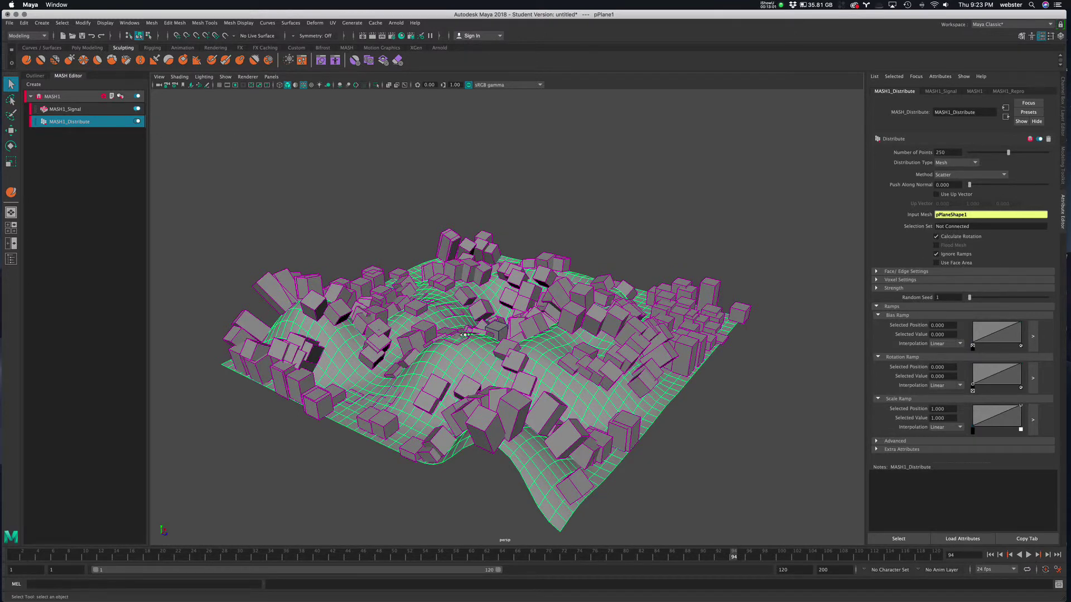
Step: Select the faces of the source cube pCube1 and scale them inward to turn it into a slimmer block
{"action": "left_click_drag", "start_coordinate": [464, 335], "coordinate": [519, 359], "text": "alt"}
{"action": "left_click", "coordinate": [521, 393]}
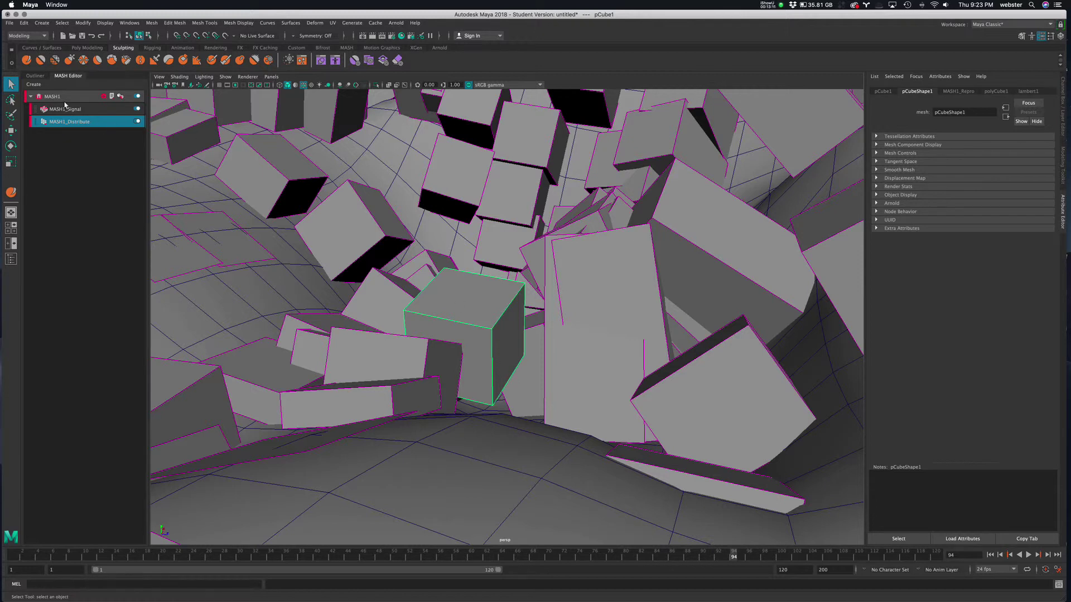
{"action": "left_click", "coordinate": [36, 76]}
{"action": "right_click_drag", "start_coordinate": [457, 307], "coordinate": [452, 303]}
{"action": "key", "text": "r"}
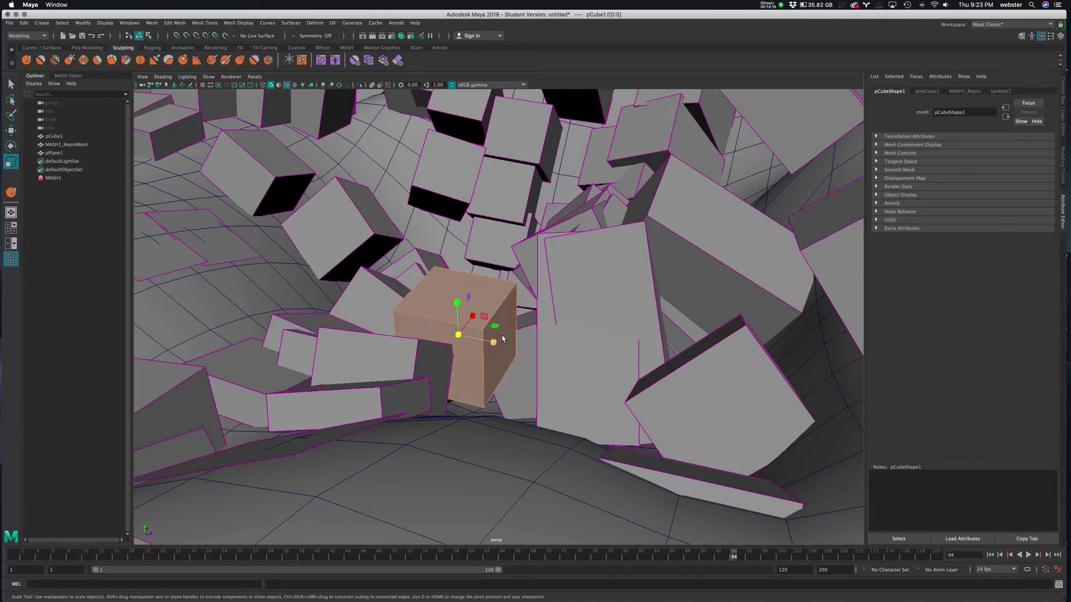
{"action": "left_click_drag", "start_coordinate": [510, 329], "coordinate": [473, 302]}
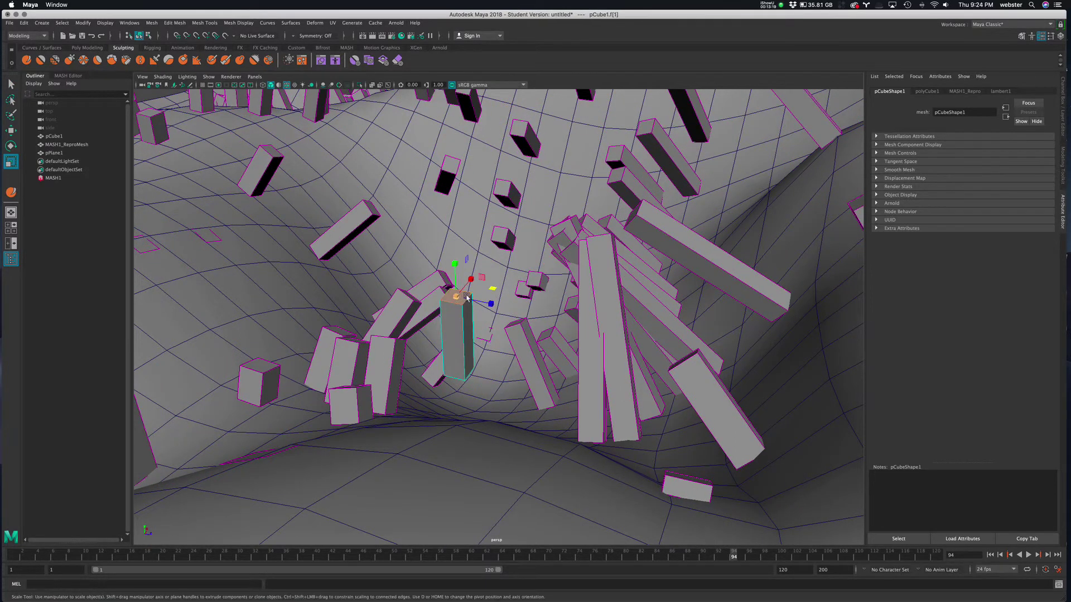
Step: Move the top face of pCube1 upward to stretch the block into a tall column
{"action": "key", "text": "w"}
{"action": "left_click_drag", "start_coordinate": [456, 264], "coordinate": [454, 223]}
{"action": "scroll", "coordinate": [639, 266], "scroll_direction": "down", "scroll_amount": 10}
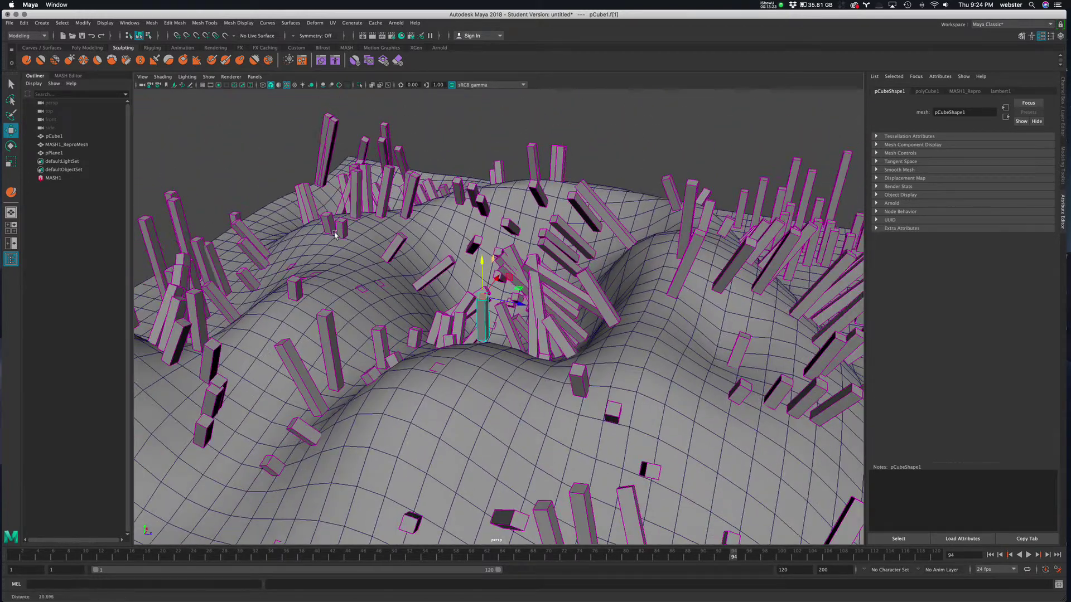
{"action": "left_click_drag", "start_coordinate": [639, 267], "coordinate": [434, 291], "text": "alt"}
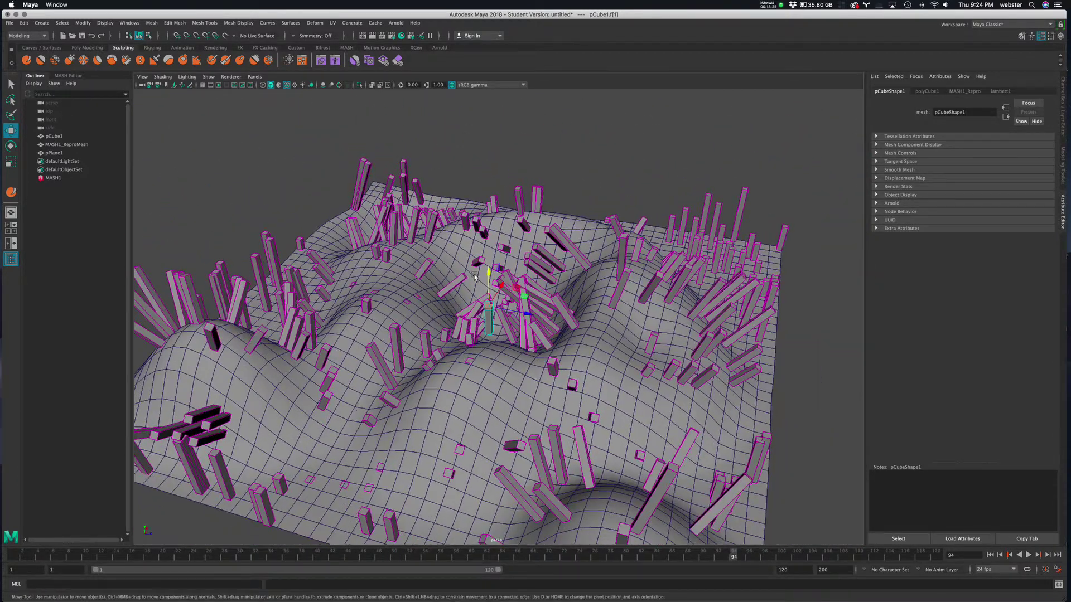
Step: Select MASH1_ReproMesh and play the animation of the slender columns on the terrain
{"action": "left_click", "coordinate": [66, 145]}
{"action": "scroll", "coordinate": [533, 354], "scroll_direction": "down", "scroll_amount": 5}
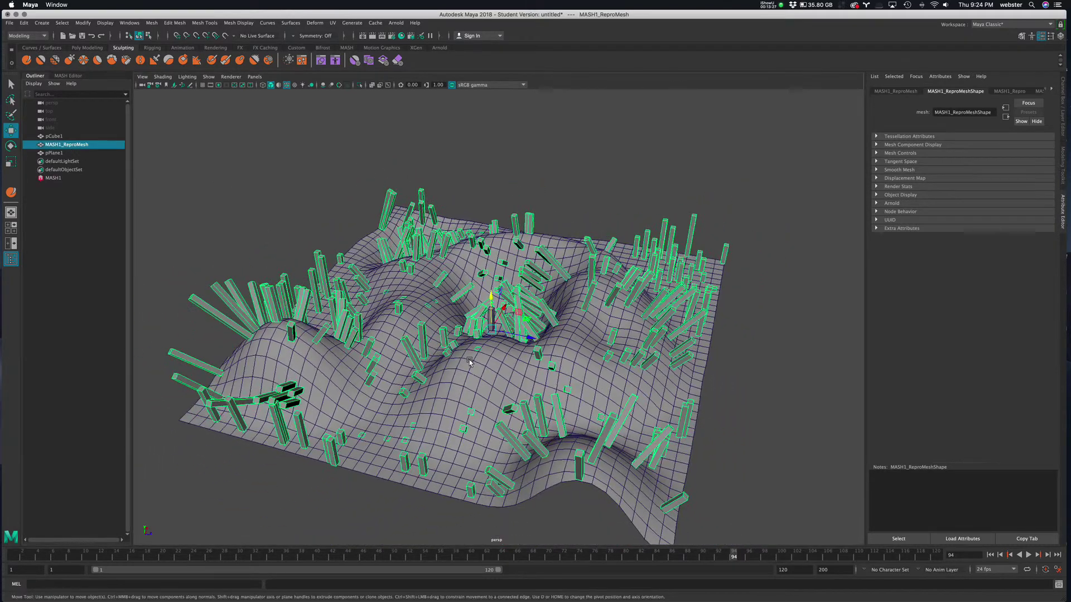
{"action": "left_click_drag", "start_coordinate": [533, 355], "coordinate": [563, 365], "text": "alt"}
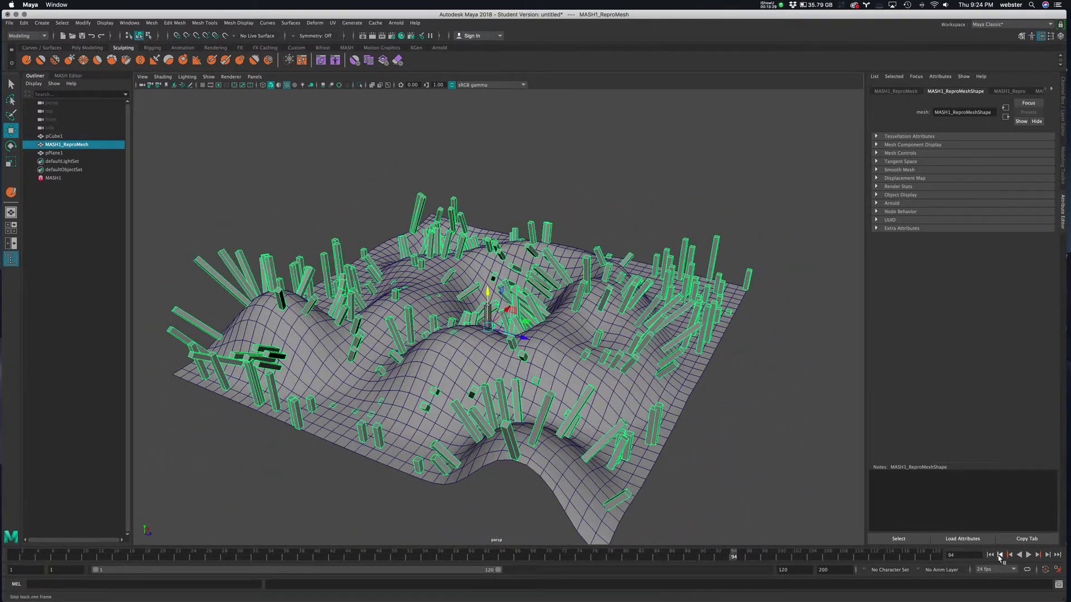
{"action": "left_click", "coordinate": [1030, 556]}
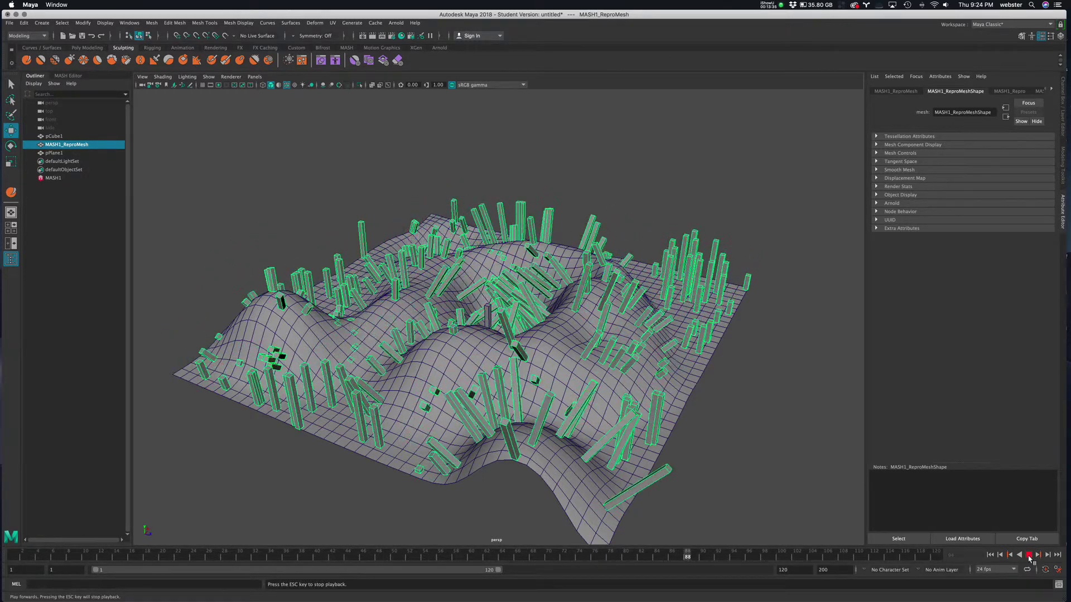
{"action": "left_click", "coordinate": [1029, 555]}
Step: Set the mesh distribution Method of MASH1_Distribute to Vertex and enable Flood Mesh
{"action": "left_click", "coordinate": [68, 76]}
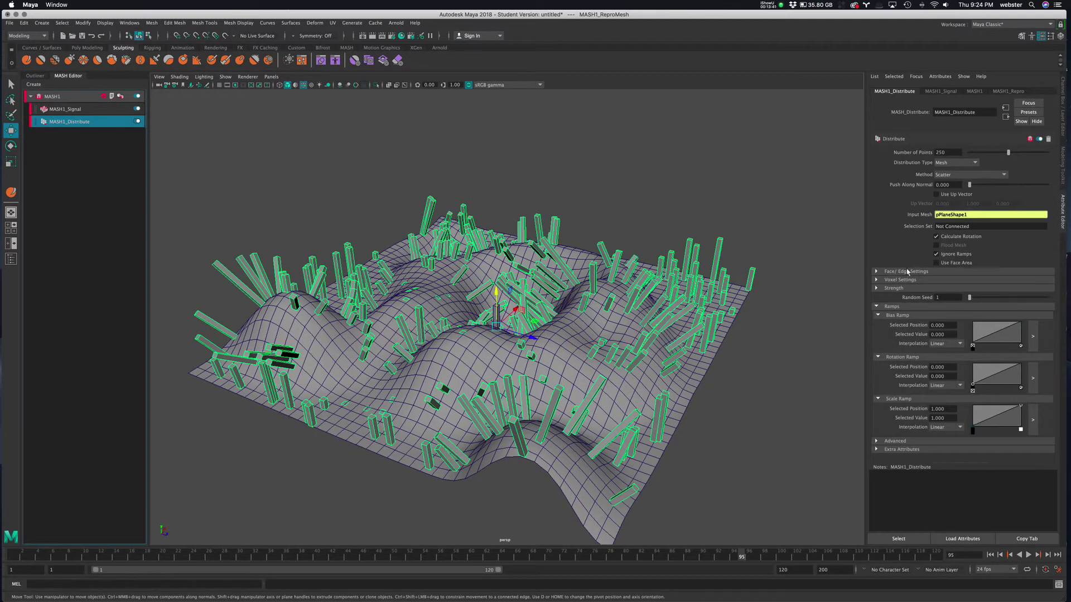
{"action": "left_click", "coordinate": [980, 176]}
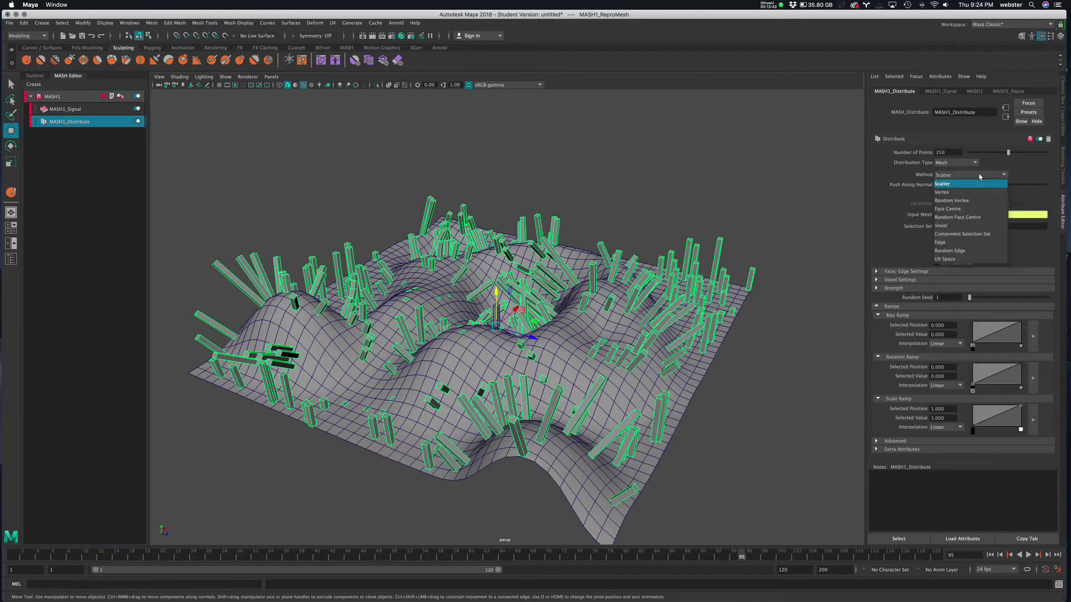
{"action": "left_click", "coordinate": [974, 191]}
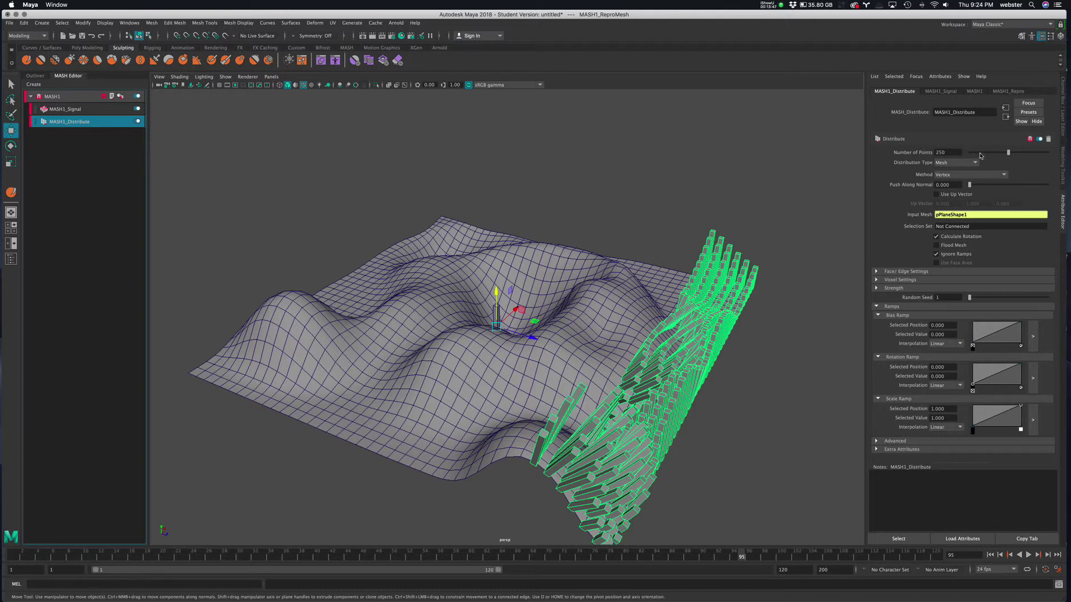
{"action": "left_click", "coordinate": [952, 247]}
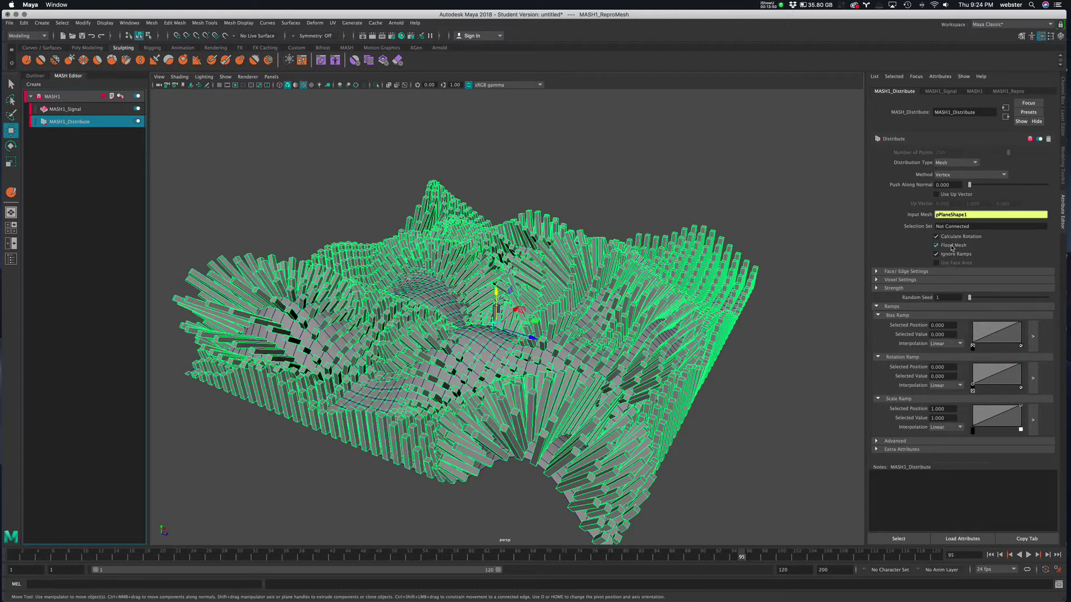
Step: Play the flooded columns' animation from the first frame and inspect the result from another angle
{"action": "left_click", "coordinate": [991, 555]}
{"action": "left_click", "coordinate": [1028, 555]}
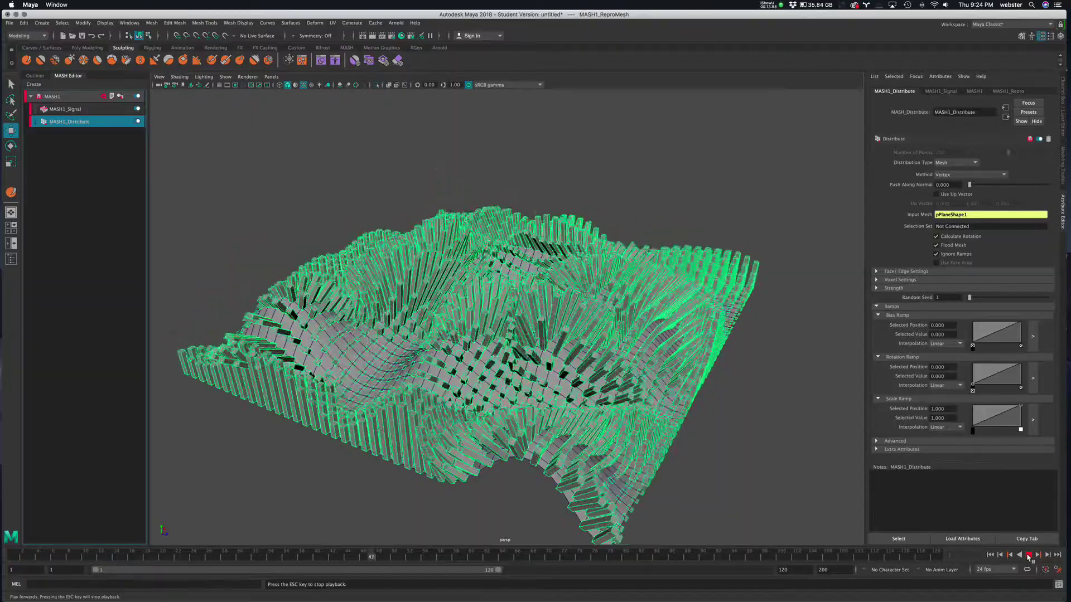
{"action": "left_click", "coordinate": [1029, 555]}
{"action": "mouse_move", "coordinate": [528, 365]}
{"action": "left_mouse_down", "text": "alt"}
{"action": "mouse_move", "coordinate": [474, 374]}
{"action": "mouse_move", "coordinate": [579, 363]}
{"action": "mouse_move", "coordinate": [519, 351]}
{"action": "mouse_move", "coordinate": [538, 355]}
{"action": "left_mouse_up", "text": "alt"}
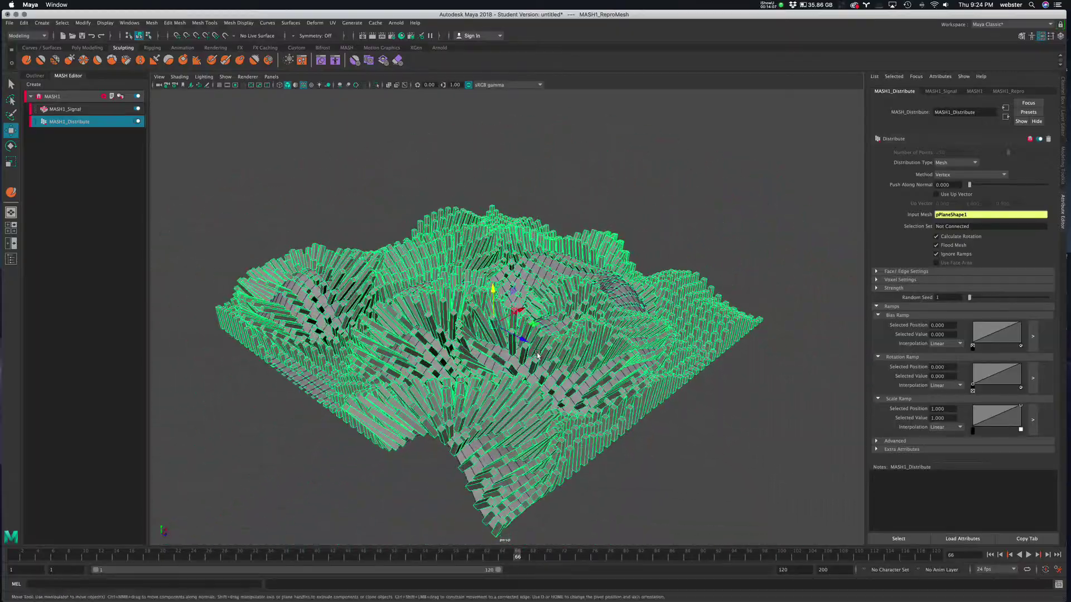
Step: Turn off Calculate Rotation for MASH1_Distribute and preview the upright columns from the first frame
{"action": "left_click", "coordinate": [952, 241]}
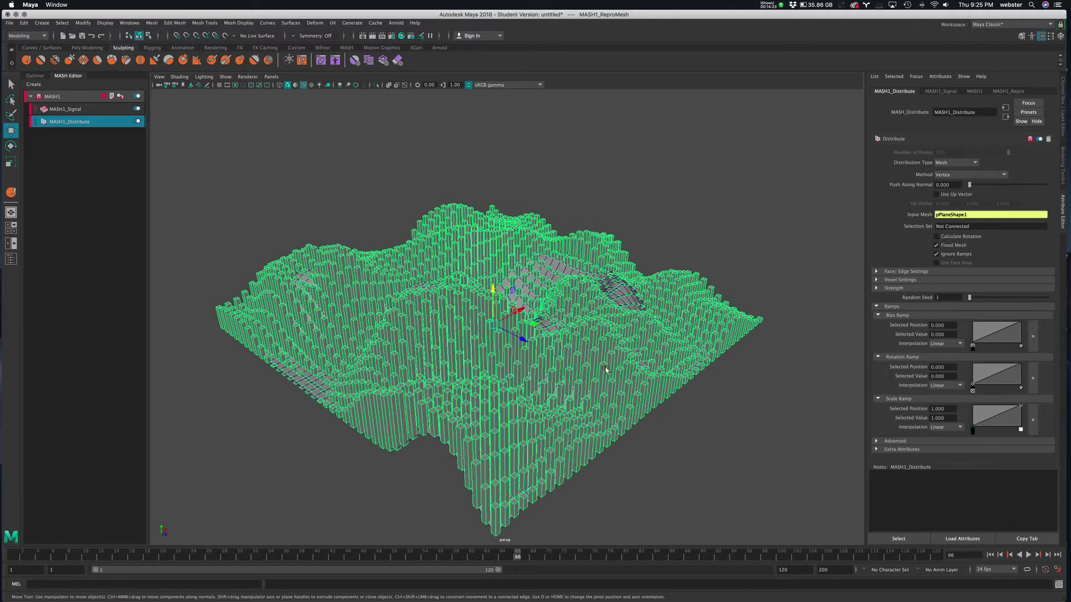
{"action": "left_click_drag", "start_coordinate": [641, 366], "coordinate": [802, 476], "text": "alt"}
{"action": "left_click", "coordinate": [990, 555]}
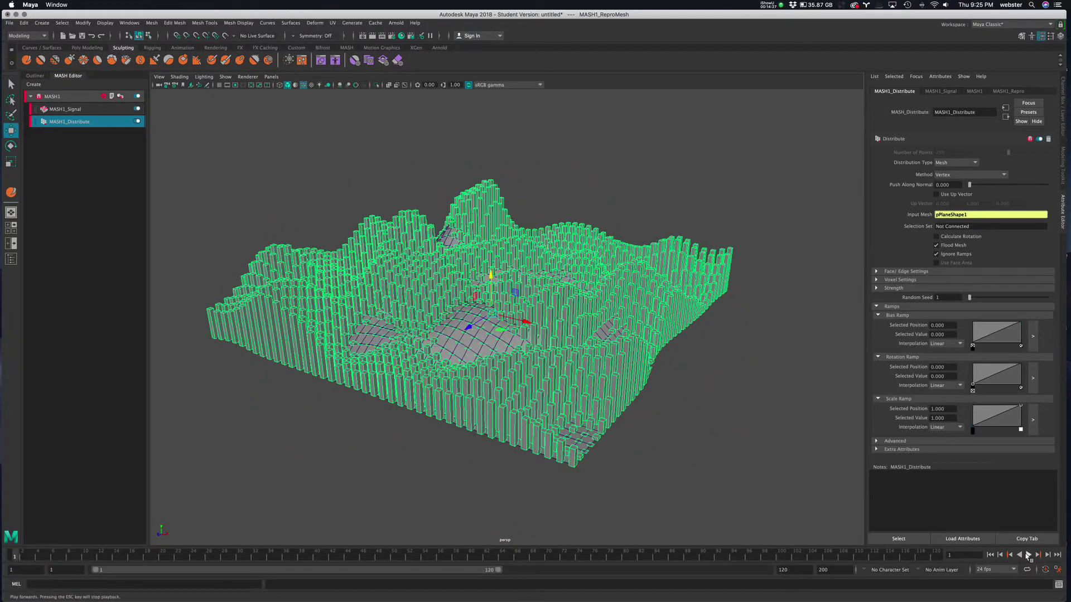
{"action": "left_click", "coordinate": [1028, 556]}
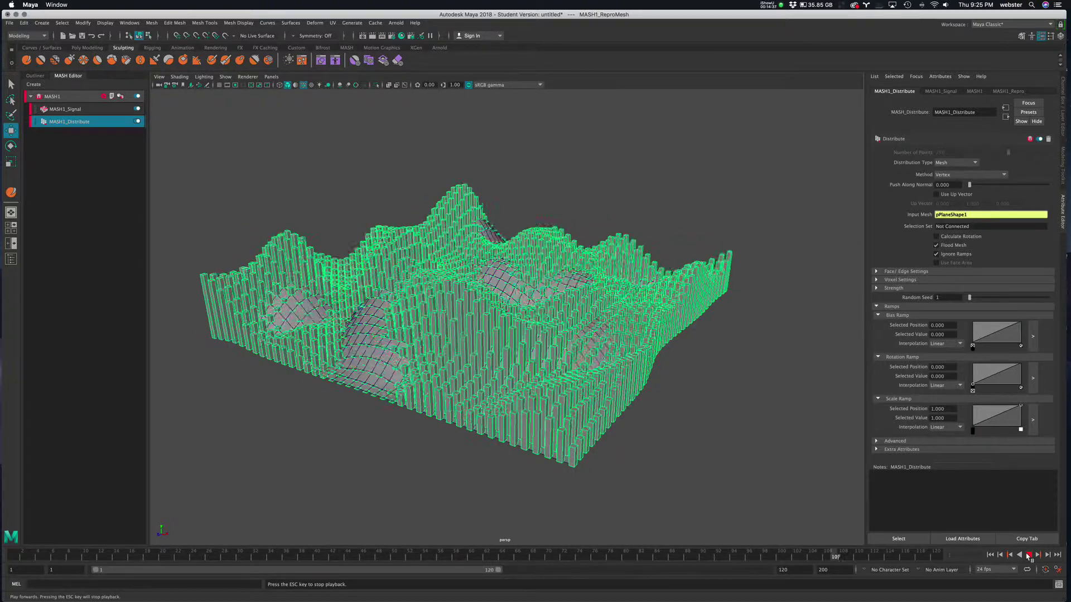
{"action": "left_click", "coordinate": [1029, 555]}
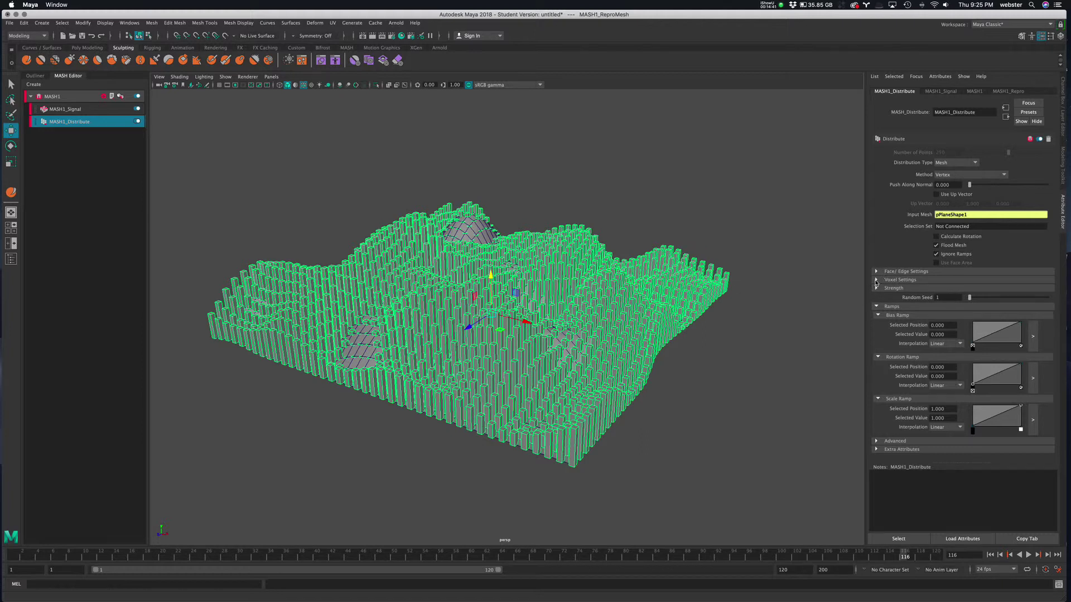
Step: Check the Voxel and Strength settings, and try a point near the middle of the Scale Ramp before undoing the change
{"action": "left_click", "coordinate": [876, 280]}
{"action": "left_click", "coordinate": [876, 280]}
{"action": "left_click", "coordinate": [876, 288]}
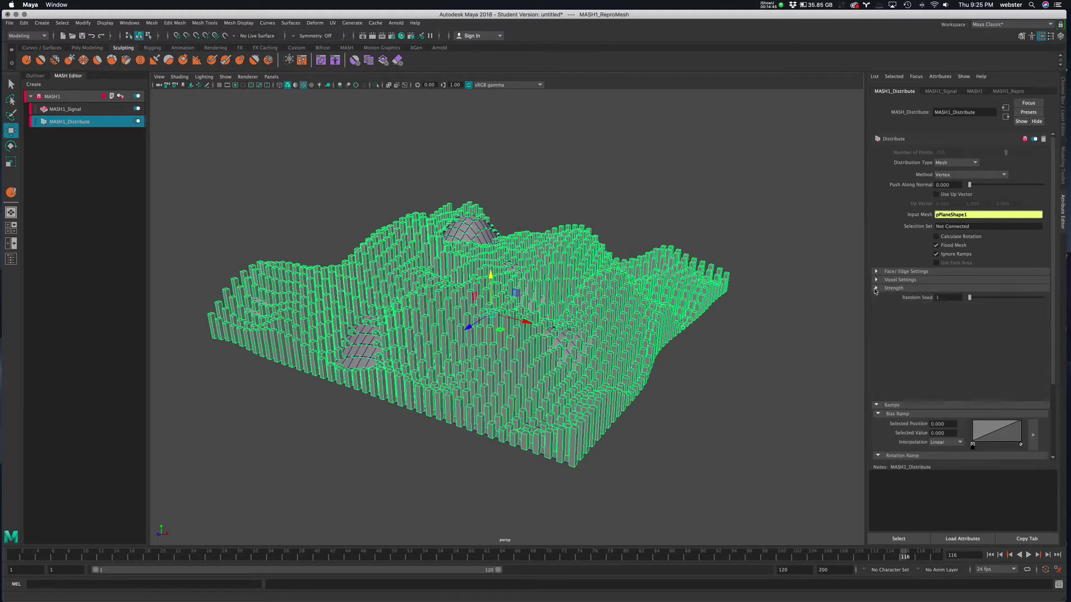
{"action": "left_click", "coordinate": [876, 288]}
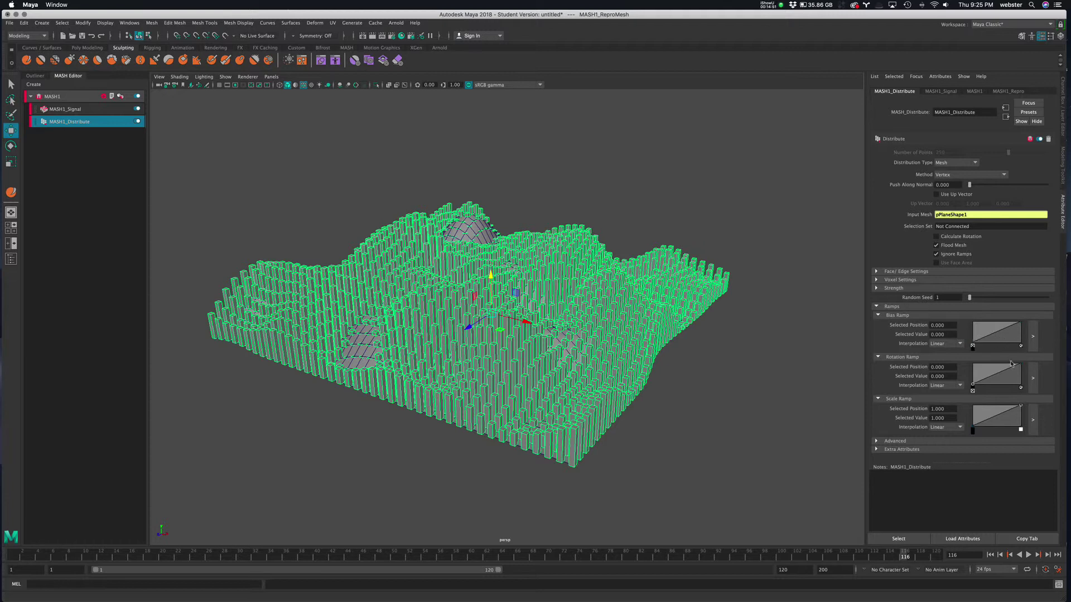
{"action": "left_click_drag", "start_coordinate": [999, 419], "coordinate": [1001, 424]}
{"action": "key", "text": "super+z"}
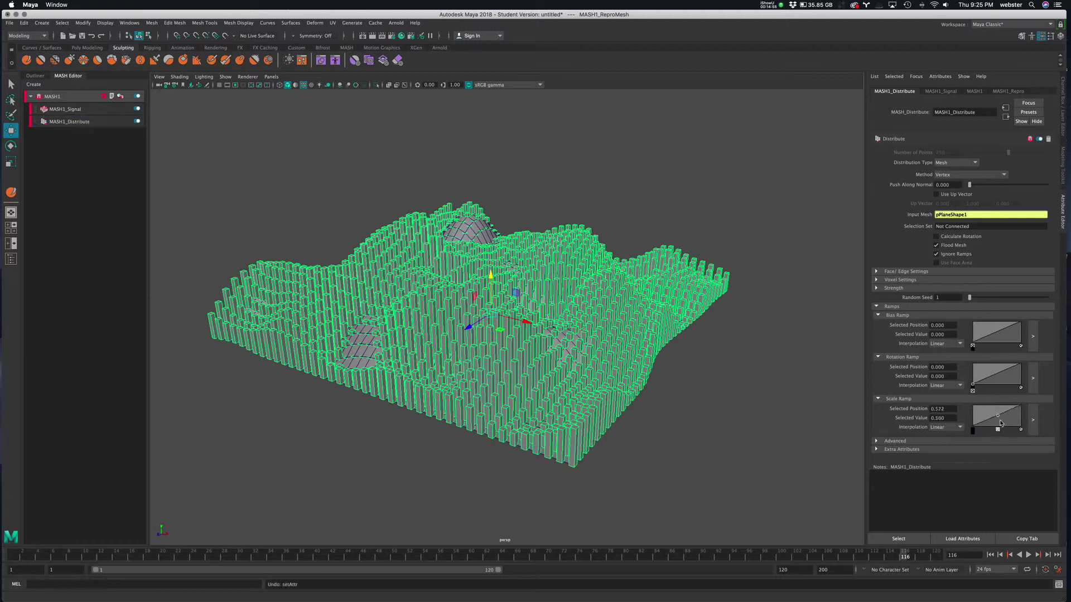
Step: Preview the animation with Random Strength lowered to 0.333, and restore the value to 1
{"action": "left_click", "coordinate": [877, 288]}
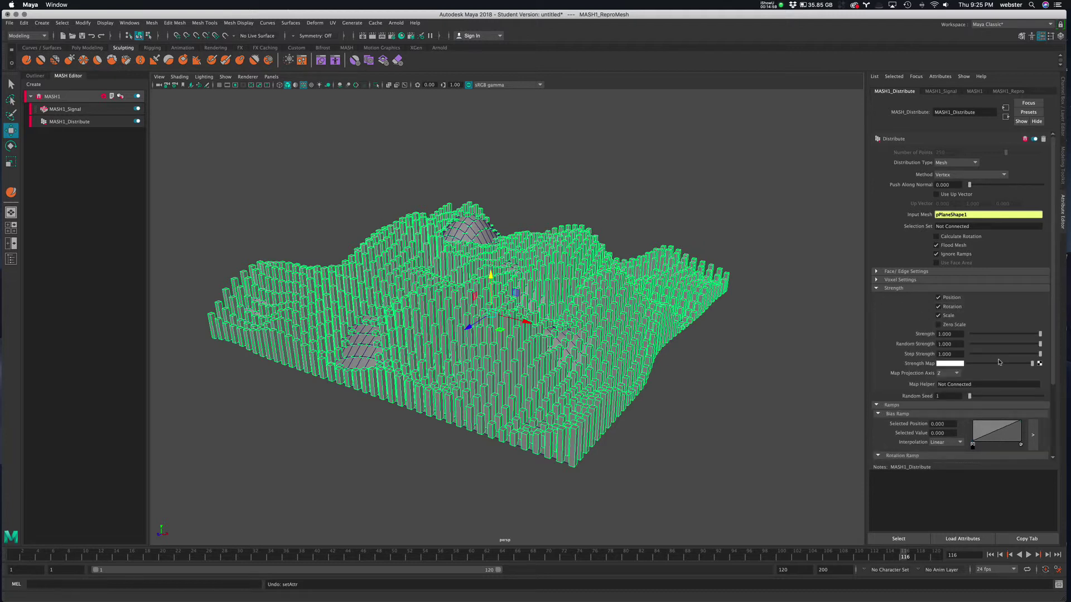
{"action": "left_click_drag", "start_coordinate": [1029, 346], "coordinate": [1062, 343]}
{"action": "left_click_drag", "start_coordinate": [1016, 347], "coordinate": [994, 349]}
{"action": "left_click", "coordinate": [1029, 556]}
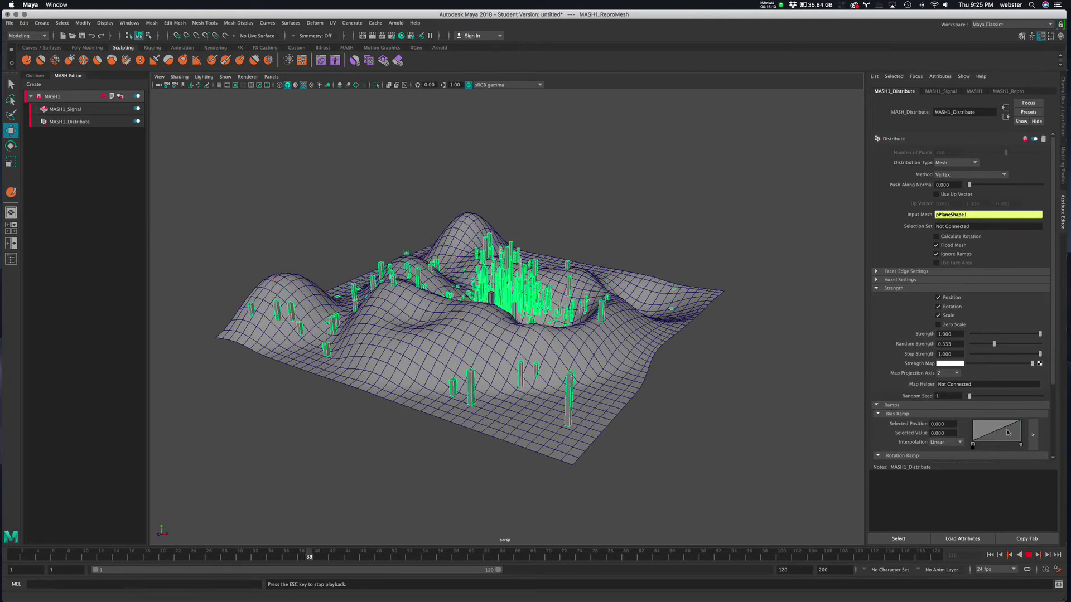
{"action": "left_click_drag", "start_coordinate": [994, 344], "coordinate": [1051, 345]}
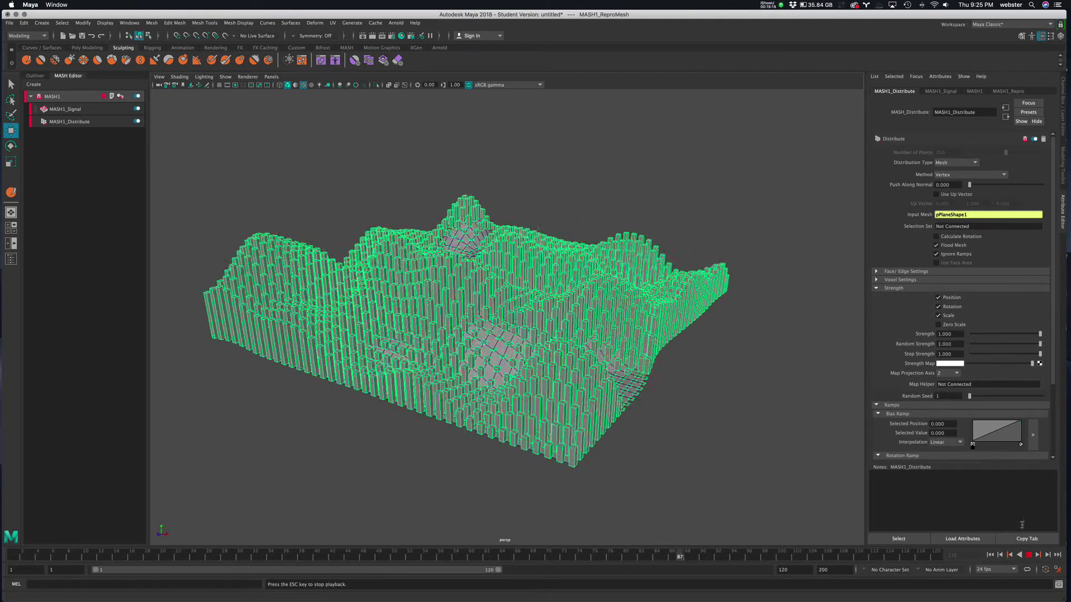
{"action": "left_click", "coordinate": [1029, 555]}
Step: Switch the distribution Method to Scatter, return to the first frame and try out Push Along Normal
{"action": "left_click", "coordinate": [982, 176]}
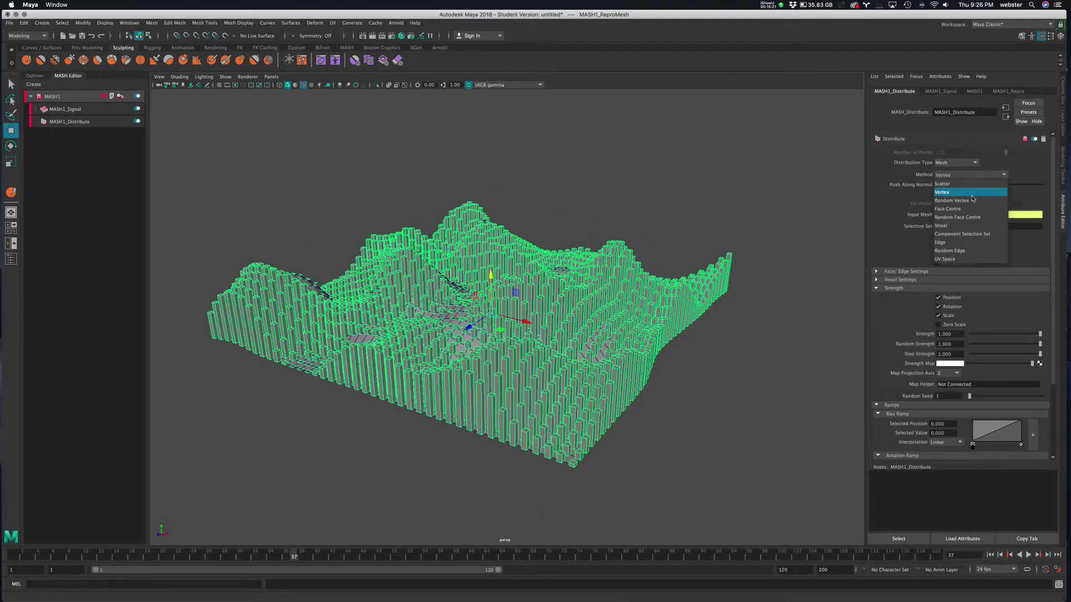
{"action": "left_click", "coordinate": [968, 184]}
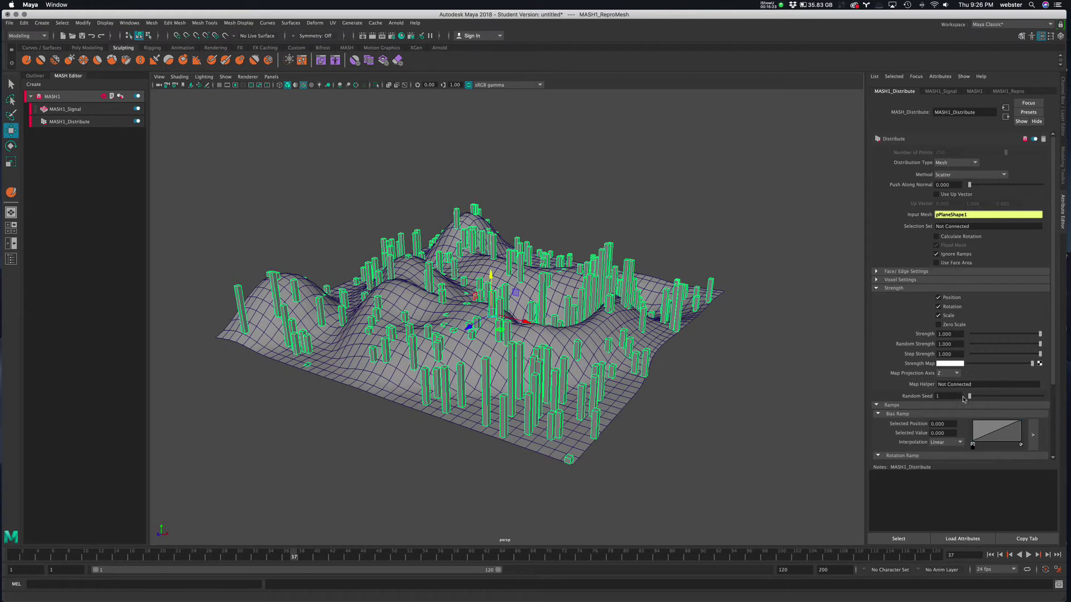
{"action": "scroll", "coordinate": [970, 200], "scroll_direction": "down", "scroll_amount": 1}
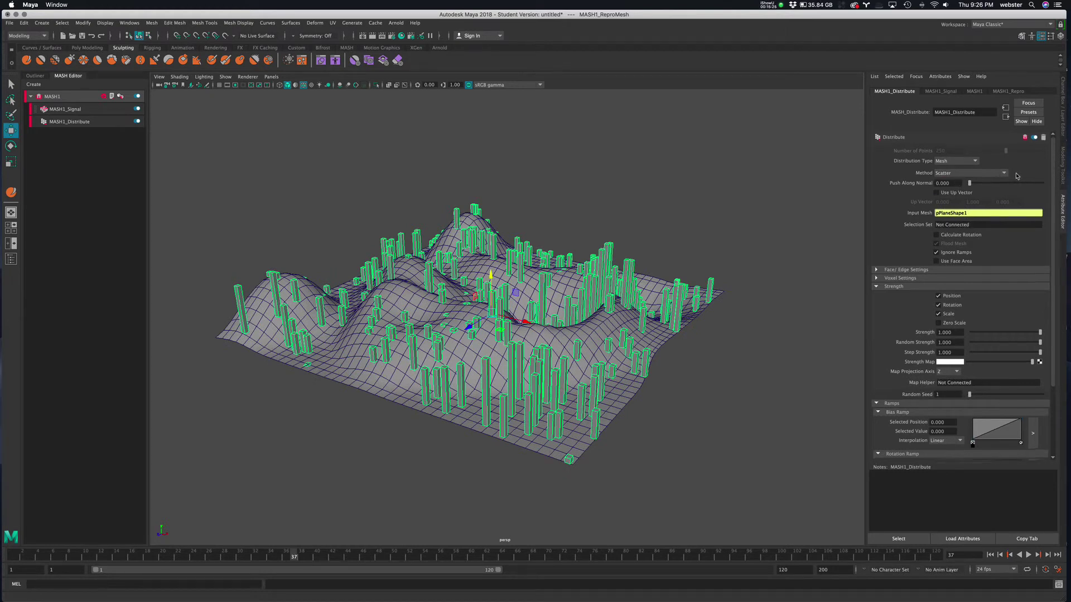
{"action": "left_click", "coordinate": [992, 556]}
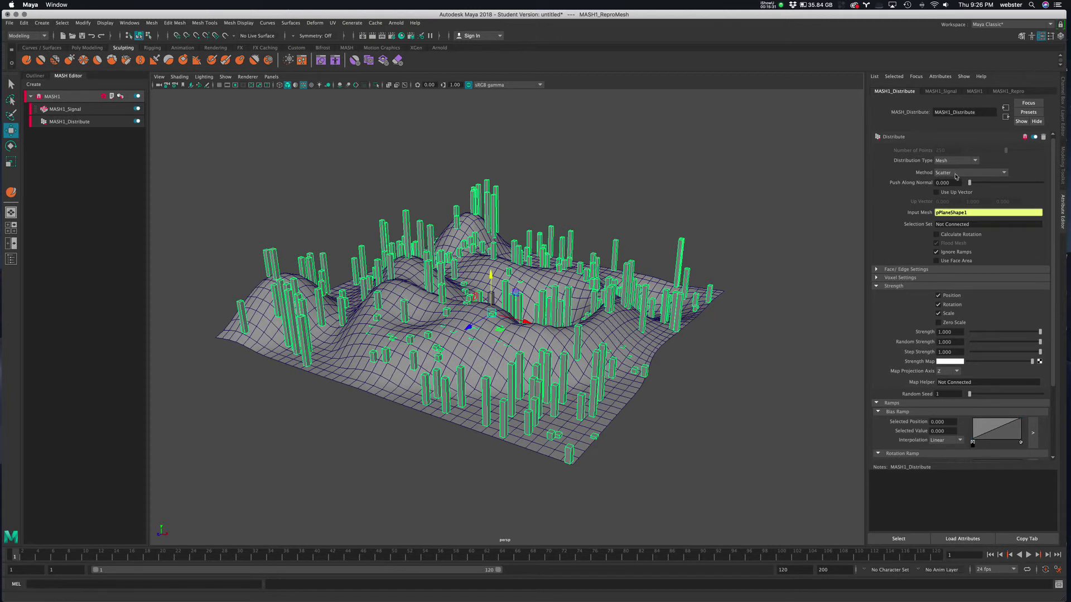
{"action": "left_click", "coordinate": [65, 109]}
{"action": "left_click", "coordinate": [70, 121]}
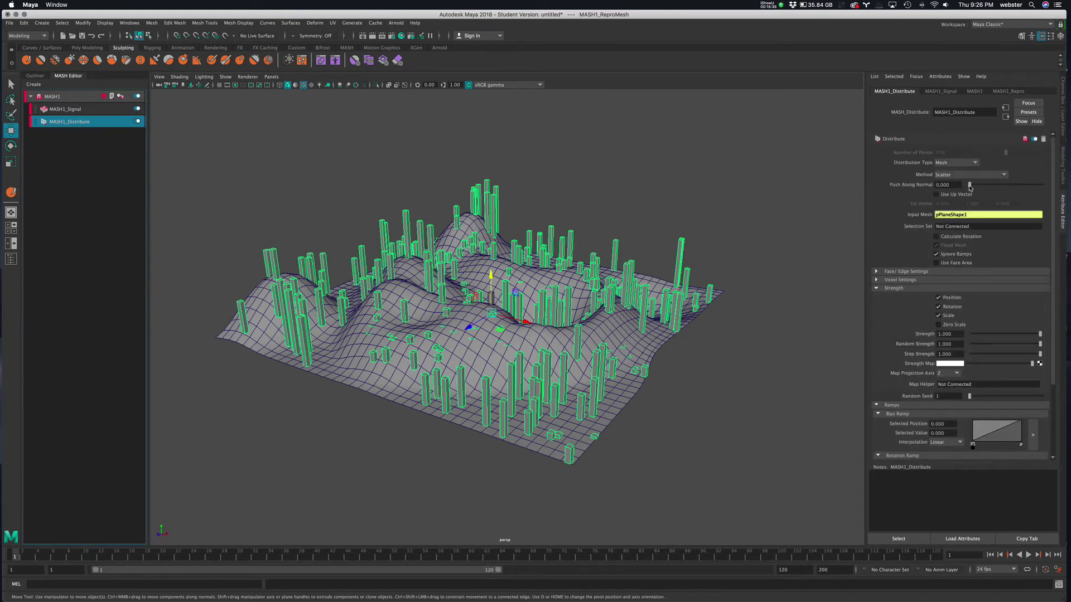
{"action": "mouse_move", "coordinate": [971, 187]}
{"action": "left_mouse_down"}
{"action": "mouse_move", "coordinate": [990, 188]}
{"action": "mouse_move", "coordinate": [962, 191]}
{"action": "left_mouse_up"}
Step: Set the distribution Method to Random Vertex and bring up the available distribution types
{"action": "left_click", "coordinate": [959, 177]}
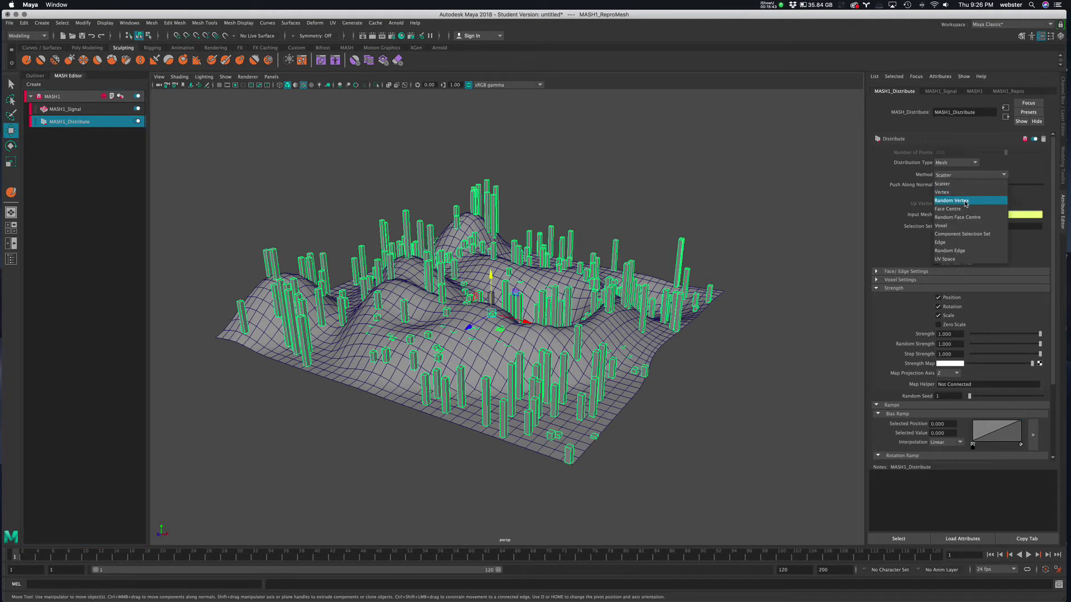
{"action": "left_click", "coordinate": [966, 200]}
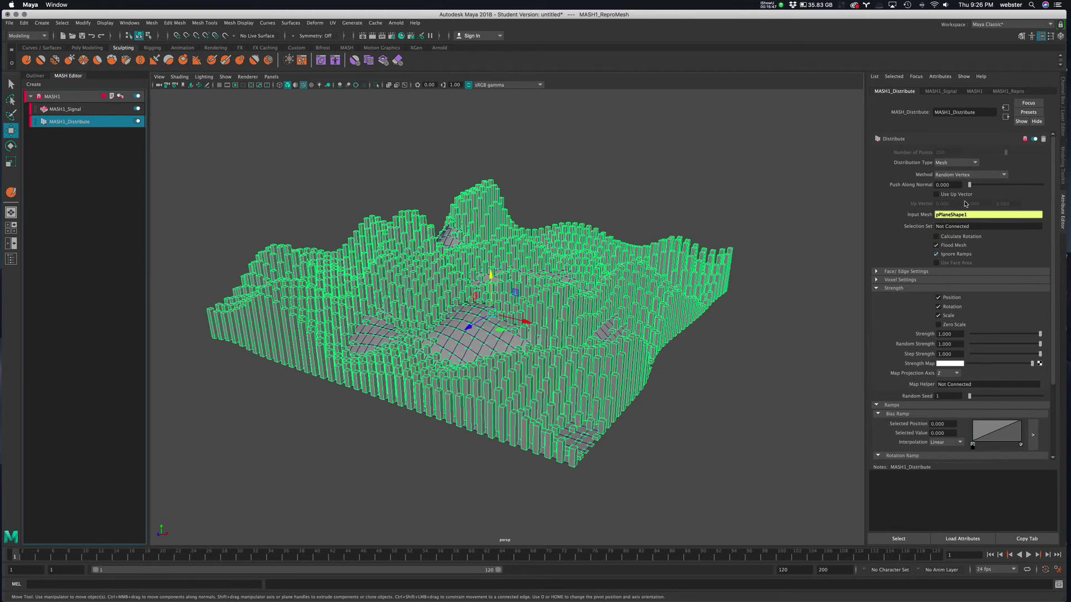
{"action": "left_click", "coordinate": [955, 163]}
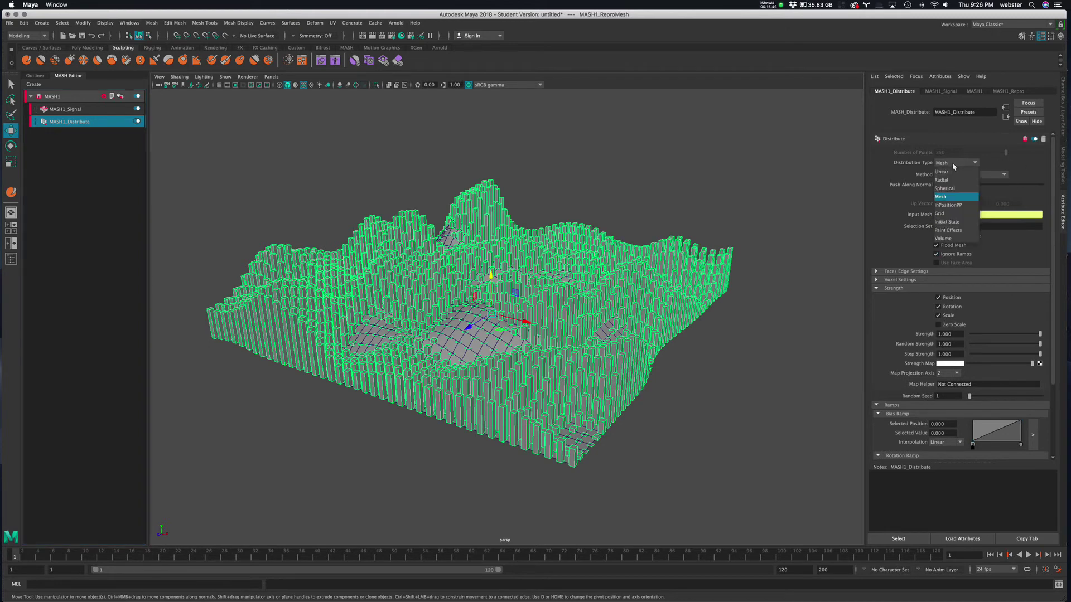